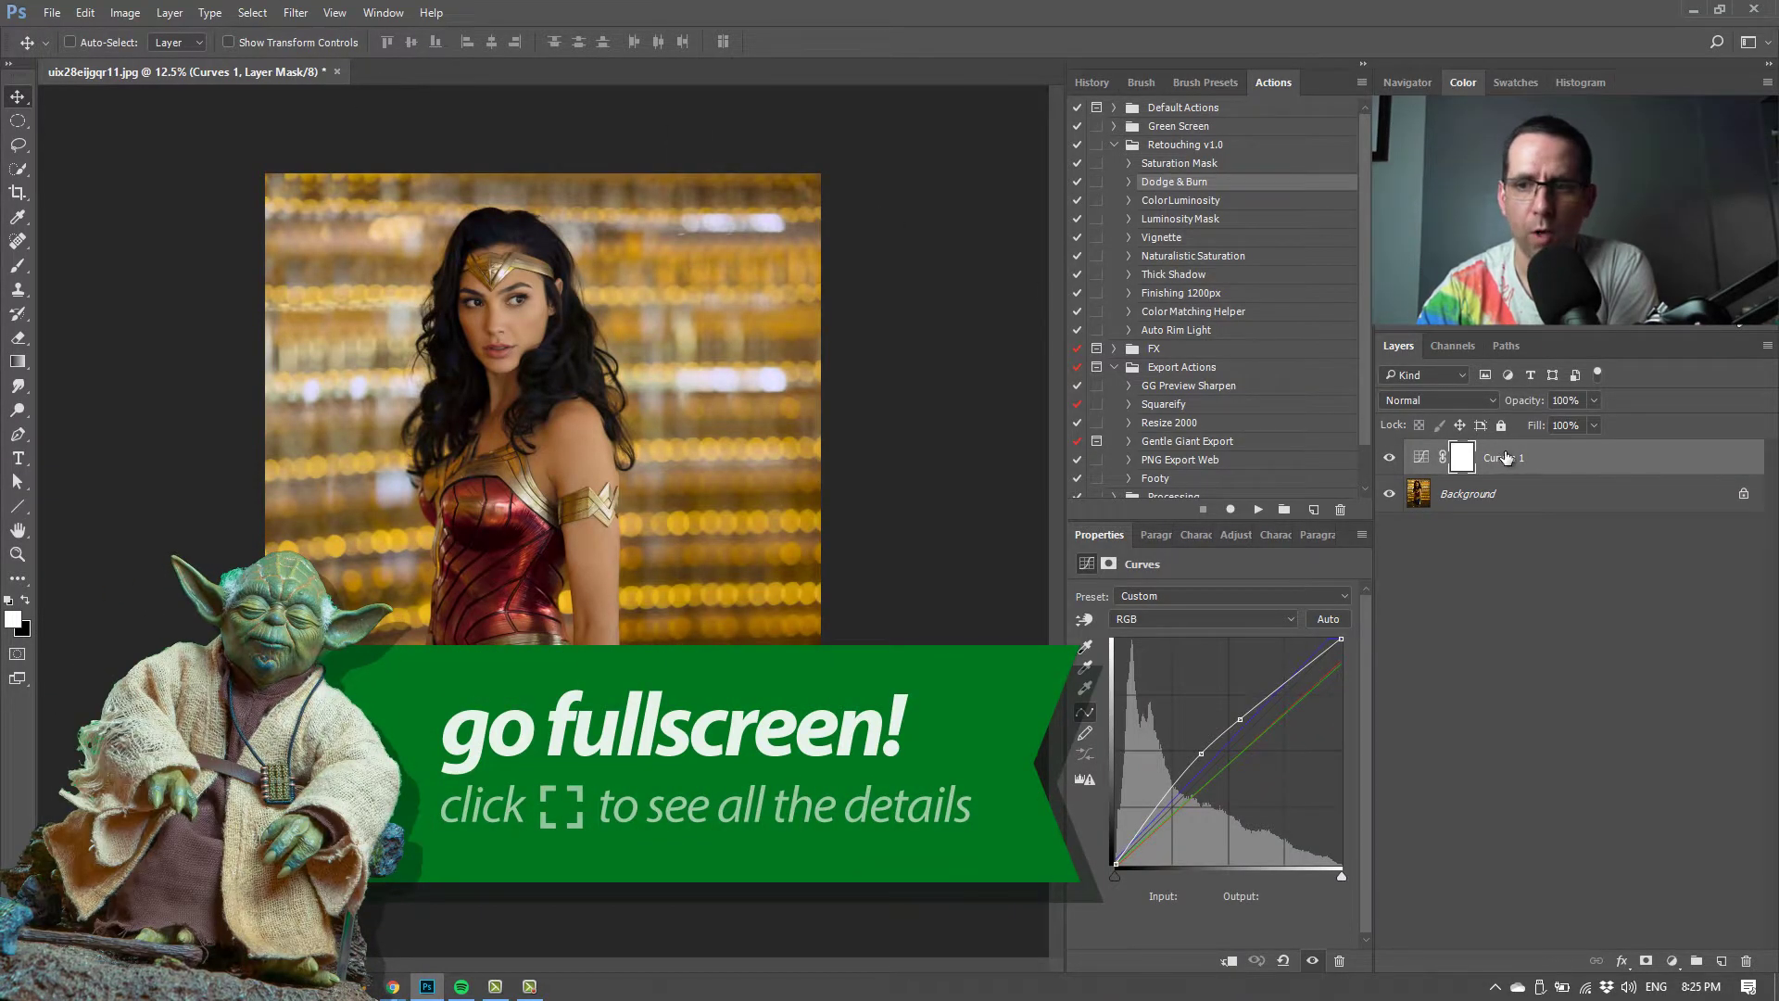
- Hide the Curves 1 adjustment to compare, then delete the Curves 1 layer
{"action": "left_click", "coordinate": [1389, 457]}
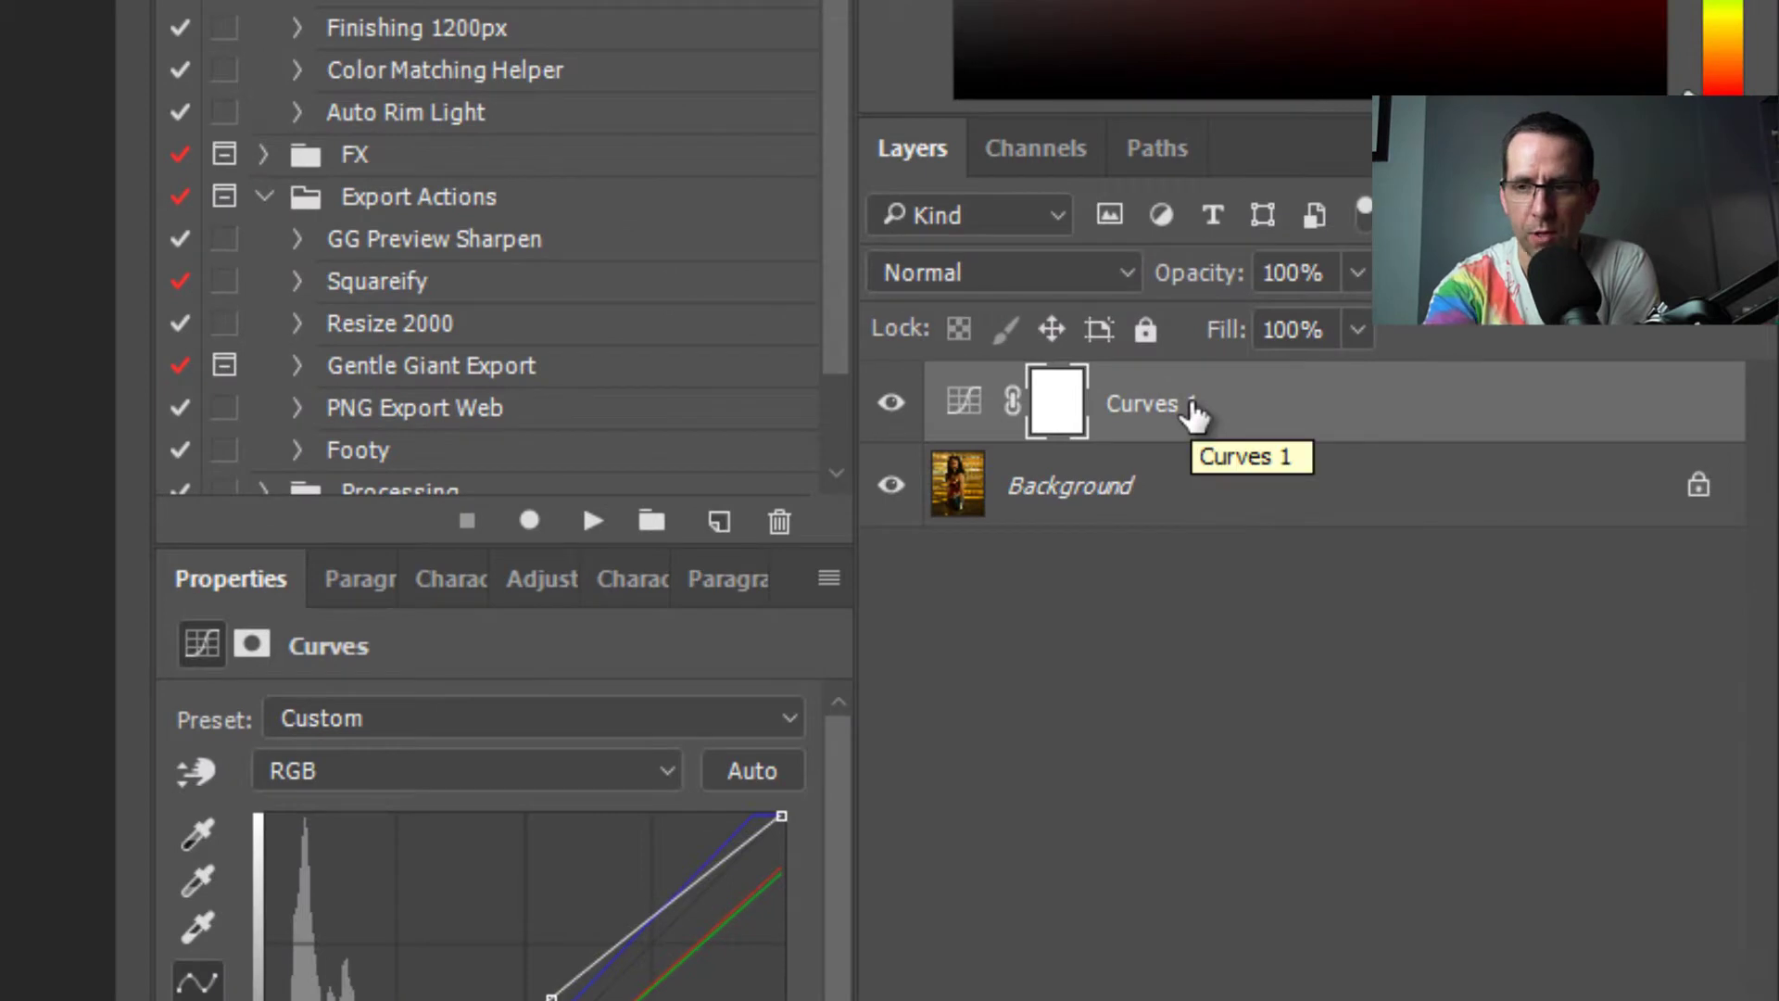
{"action": "key", "text": "Delete"}
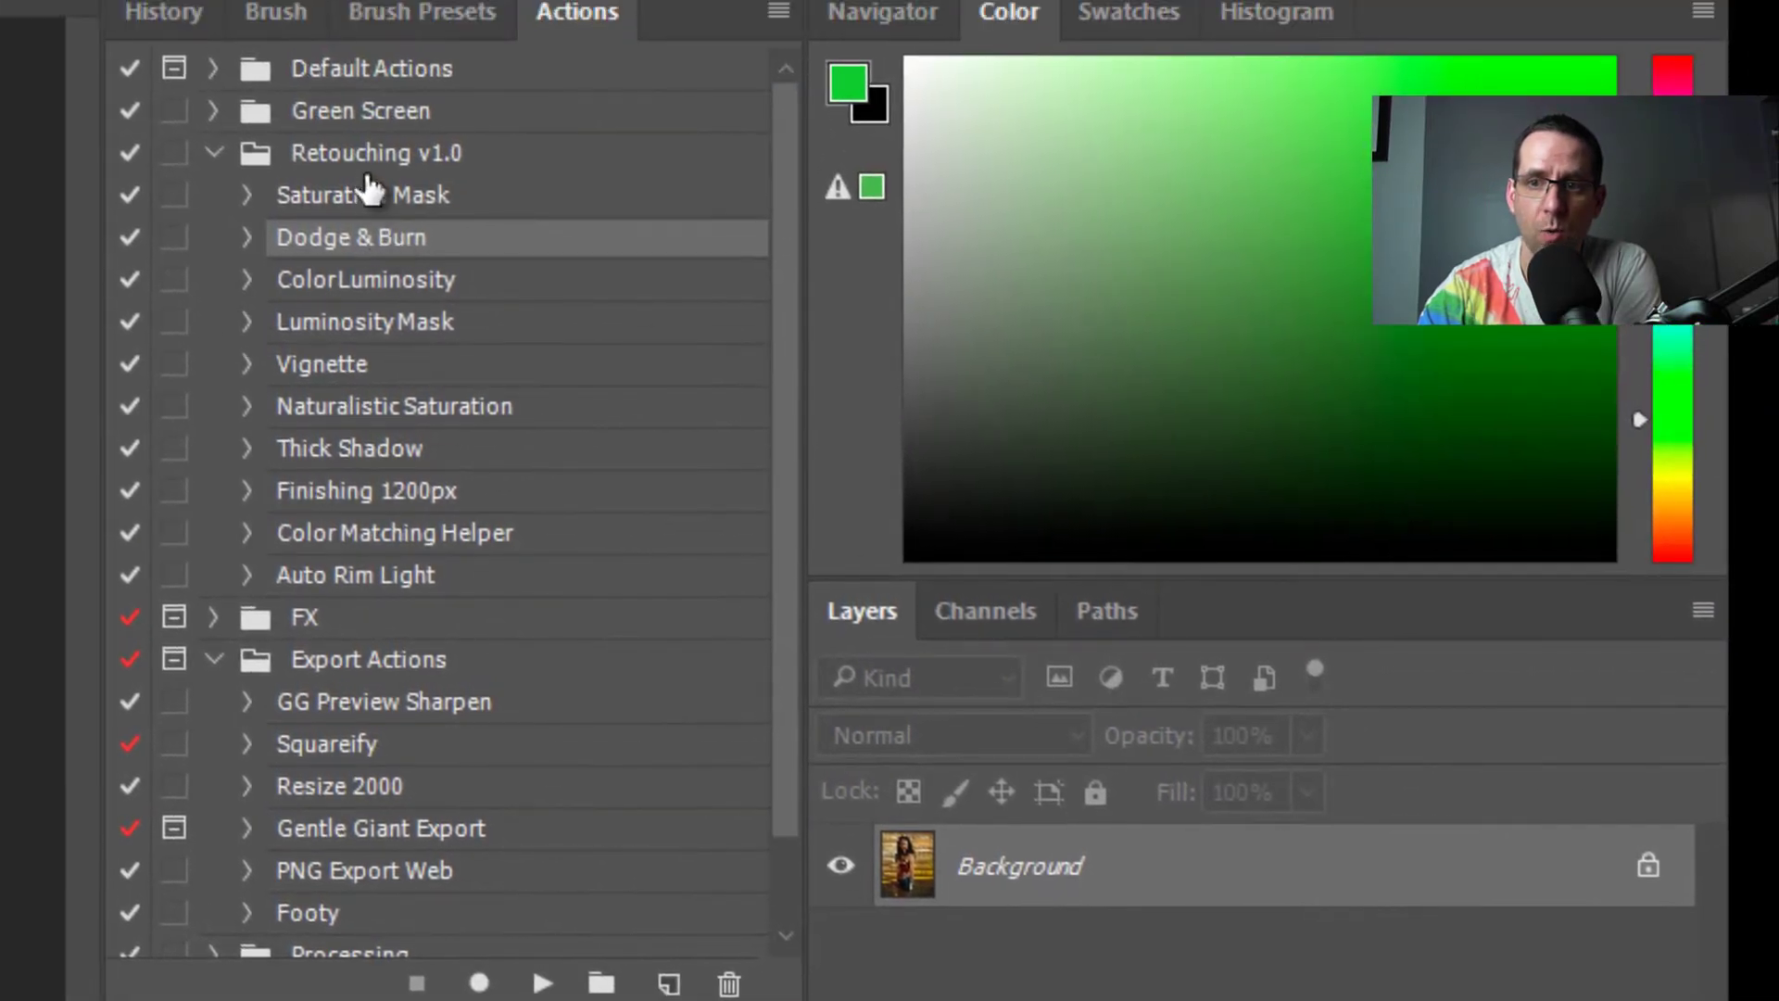
- Run the Dodge & Burn action from the Retouching v1.0 set
{"action": "left_click", "coordinate": [379, 165]}
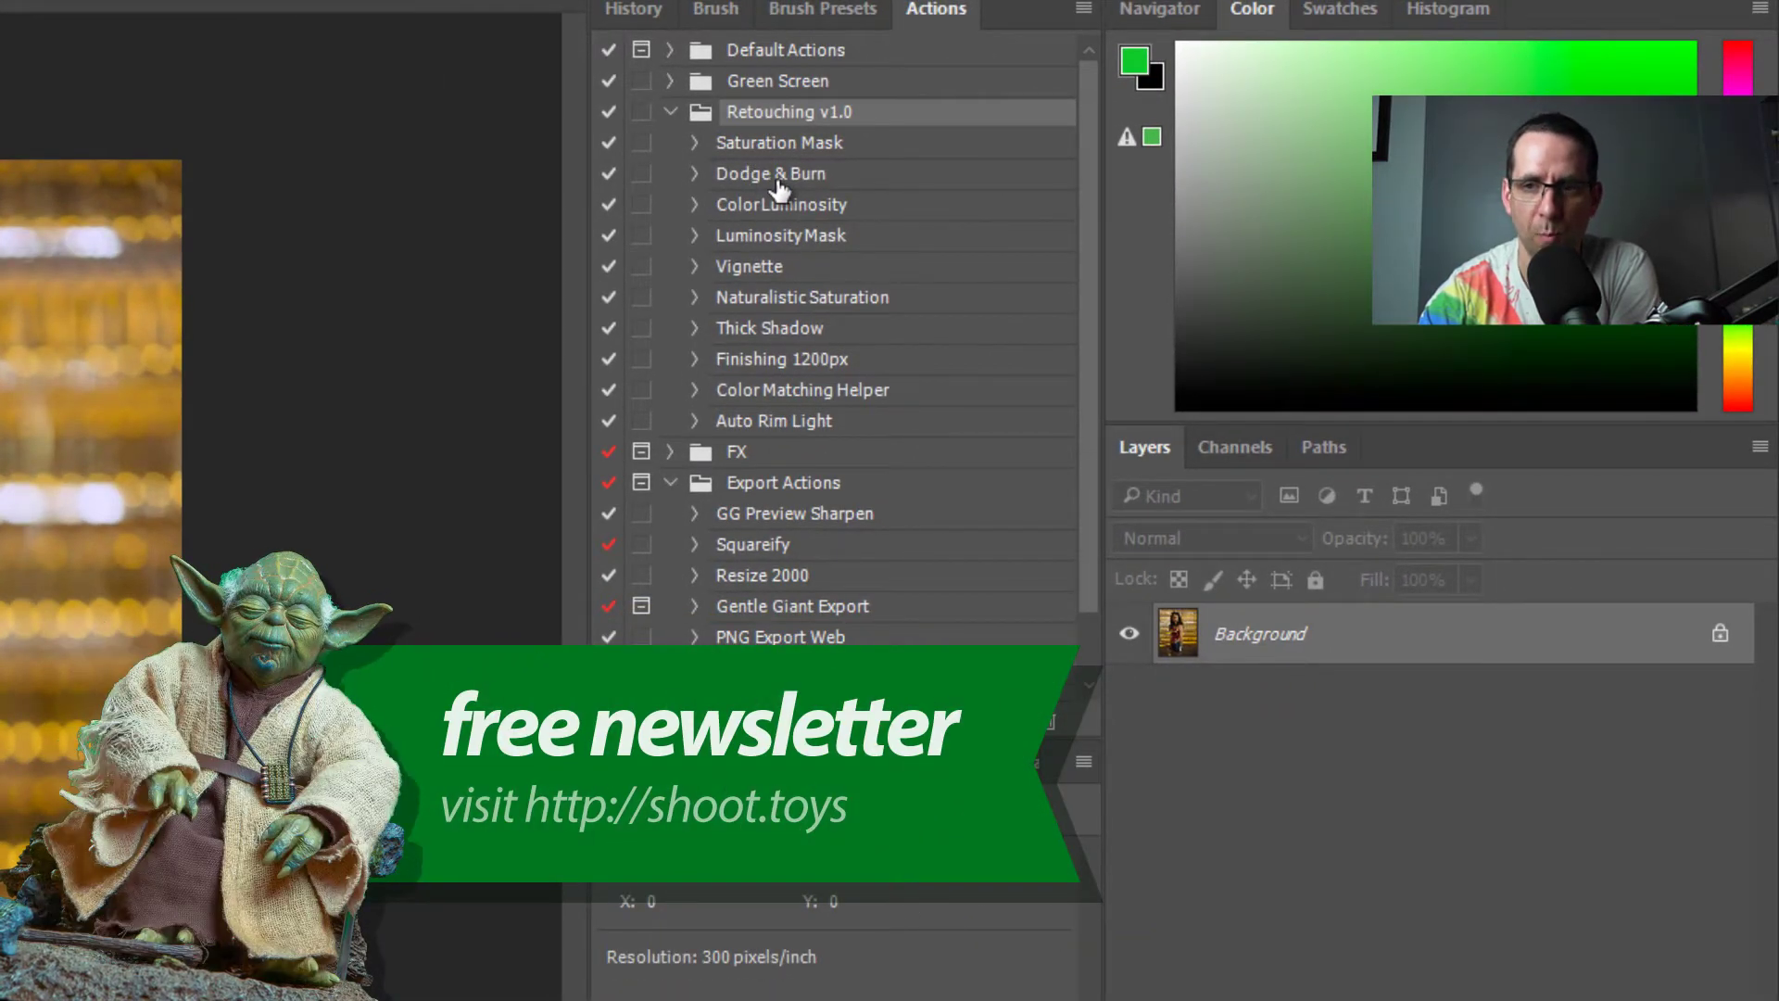
{"action": "left_click", "coordinate": [778, 182]}
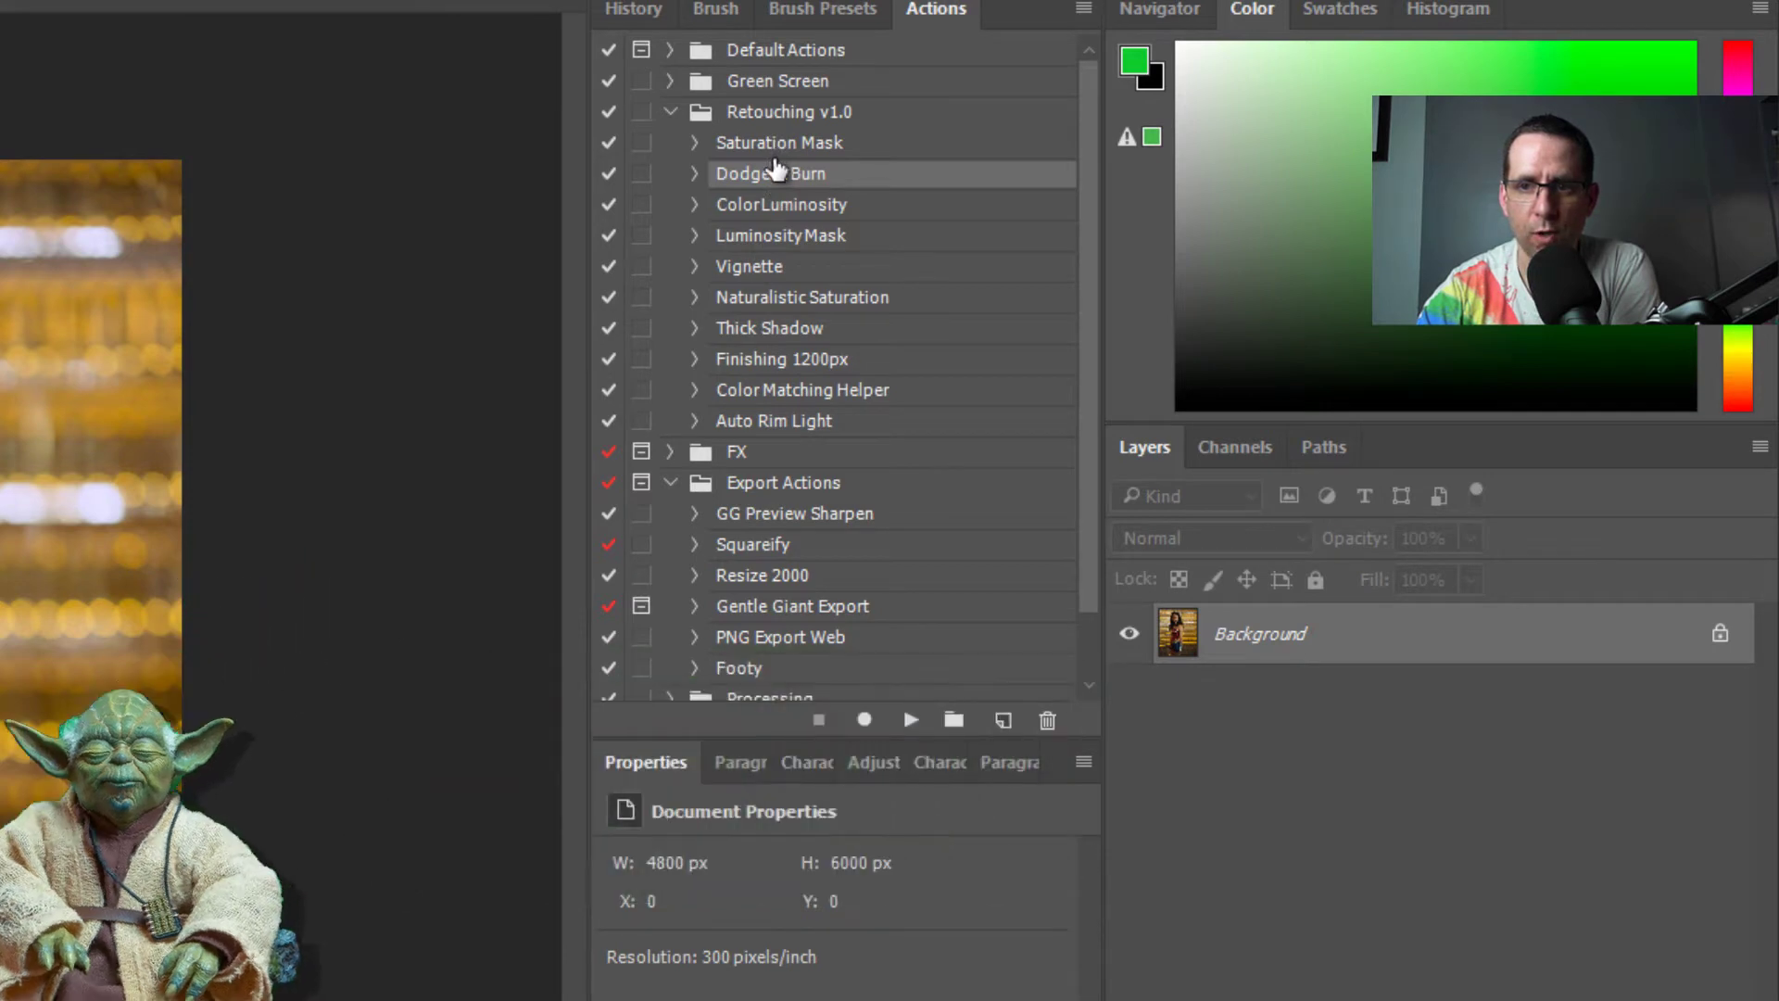
{"action": "left_click", "coordinate": [911, 720]}
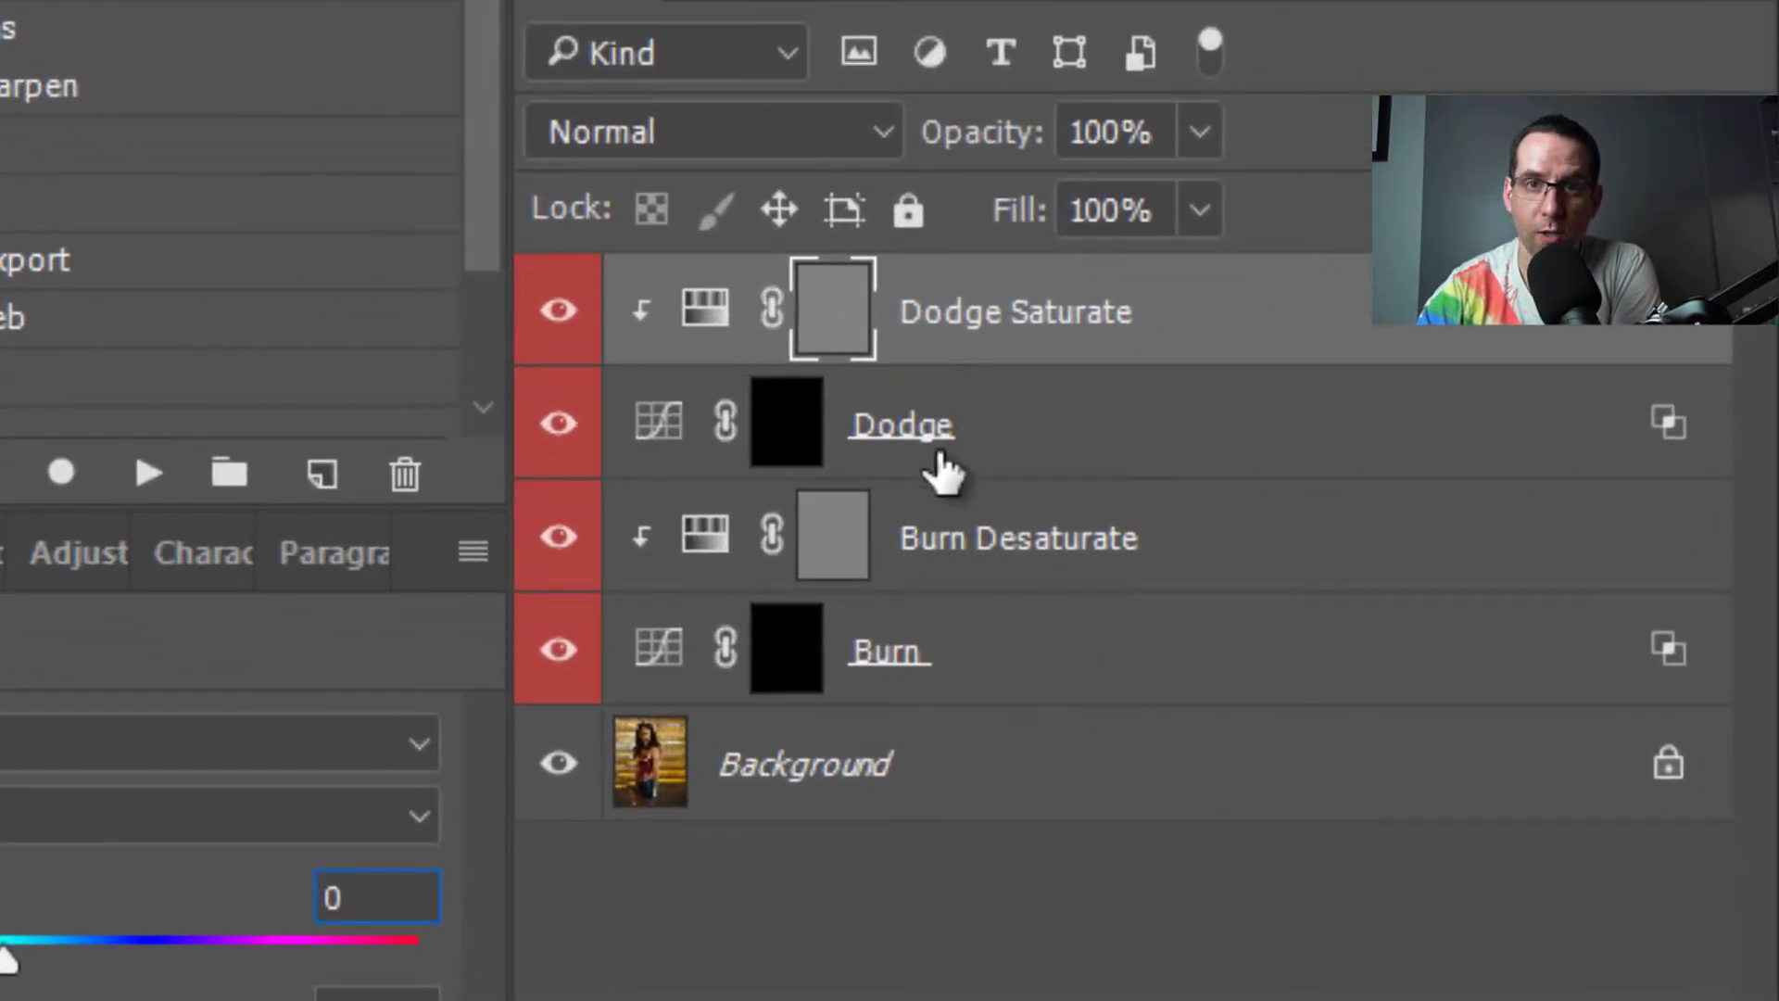
{"action": "left_click", "coordinate": [932, 658]}
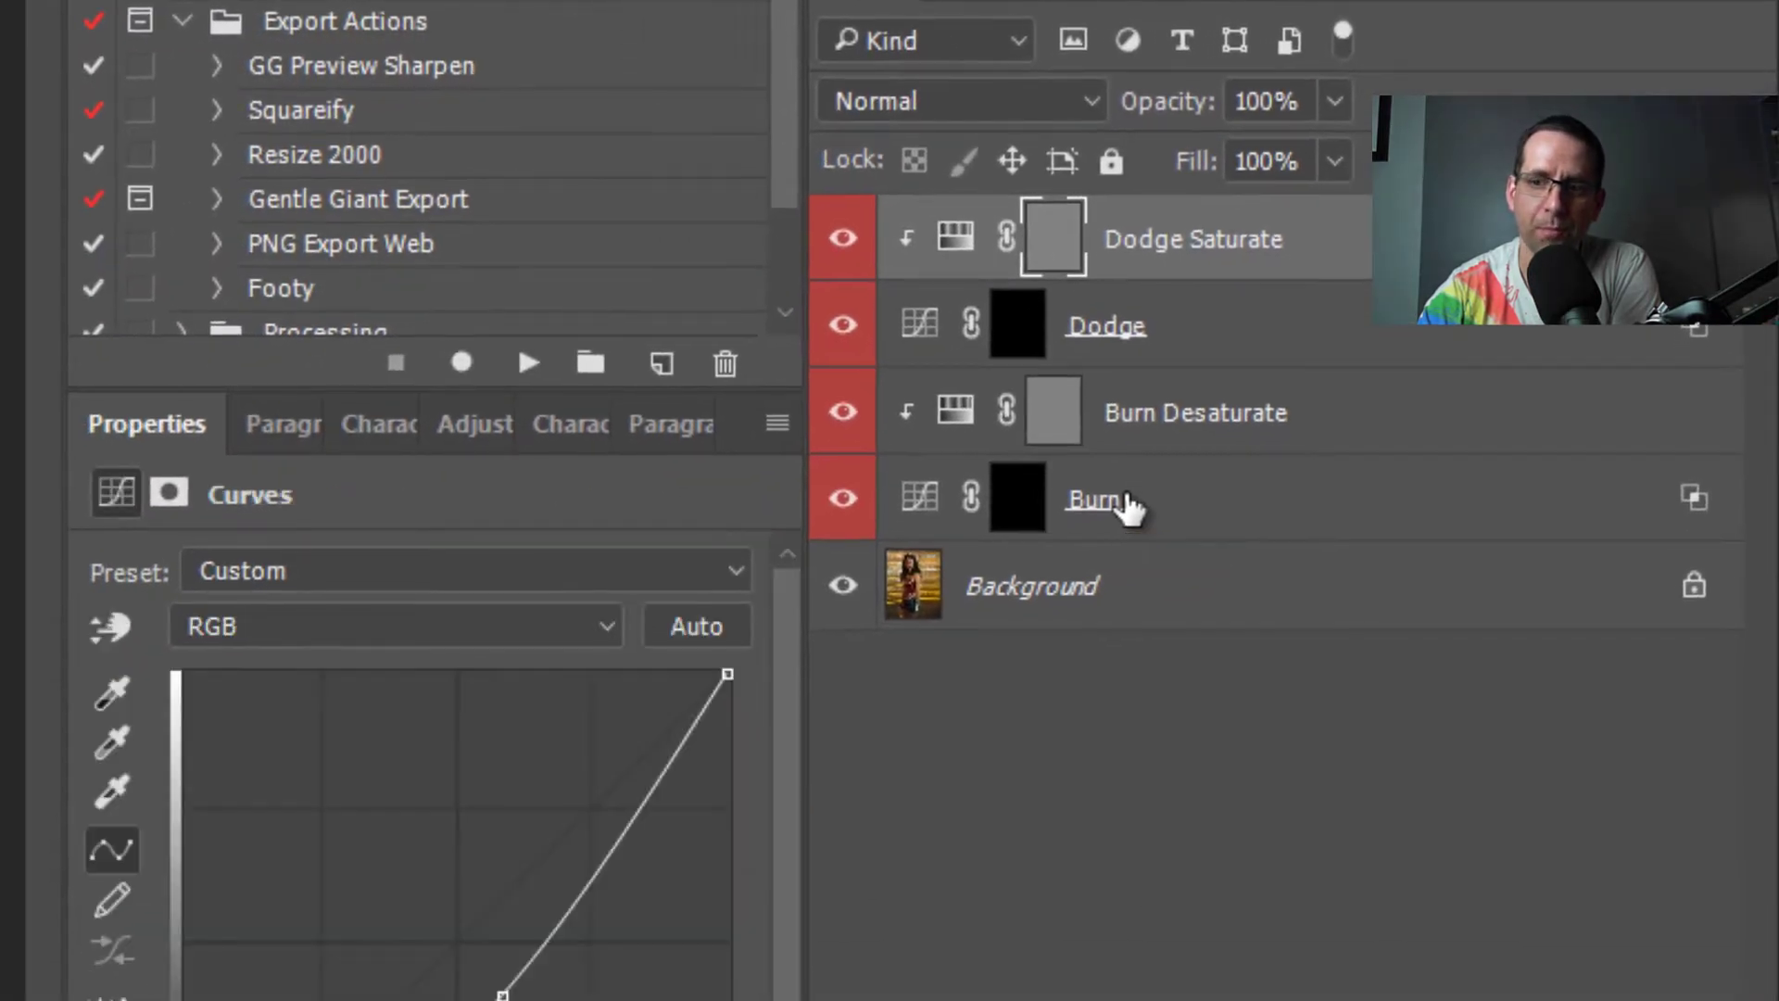
{"action": "left_click", "coordinate": [1130, 505]}
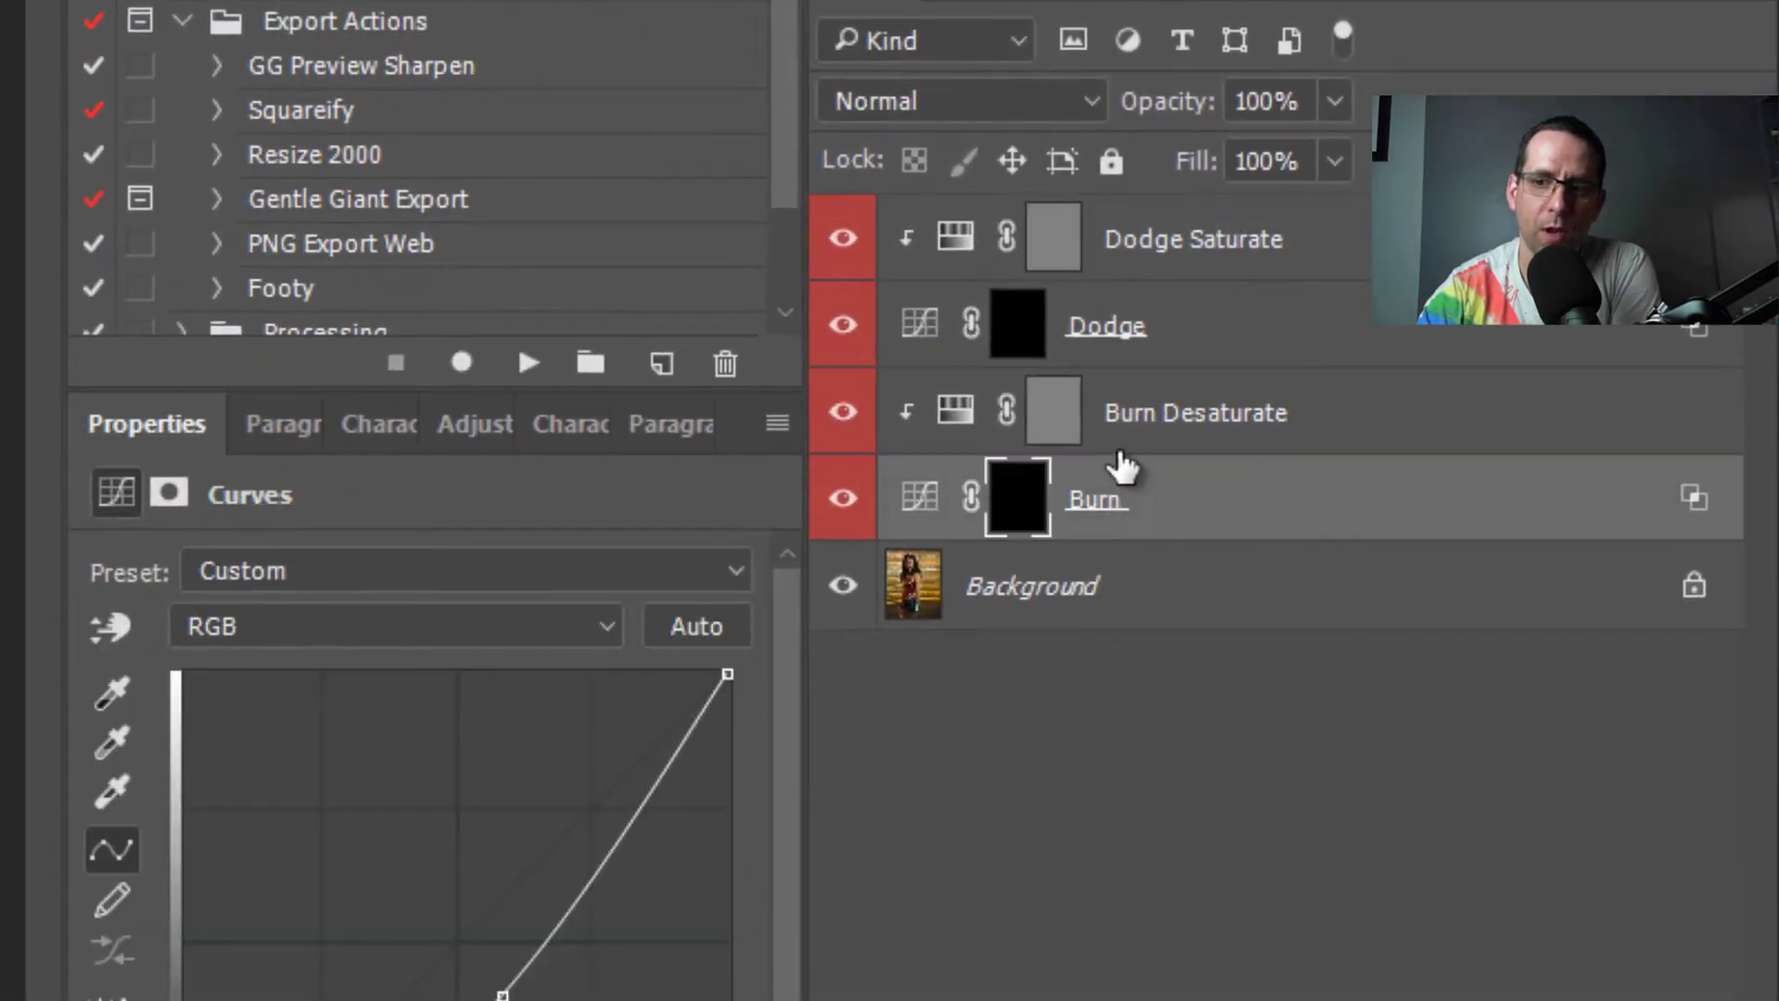
{"action": "left_click", "coordinate": [1117, 332]}
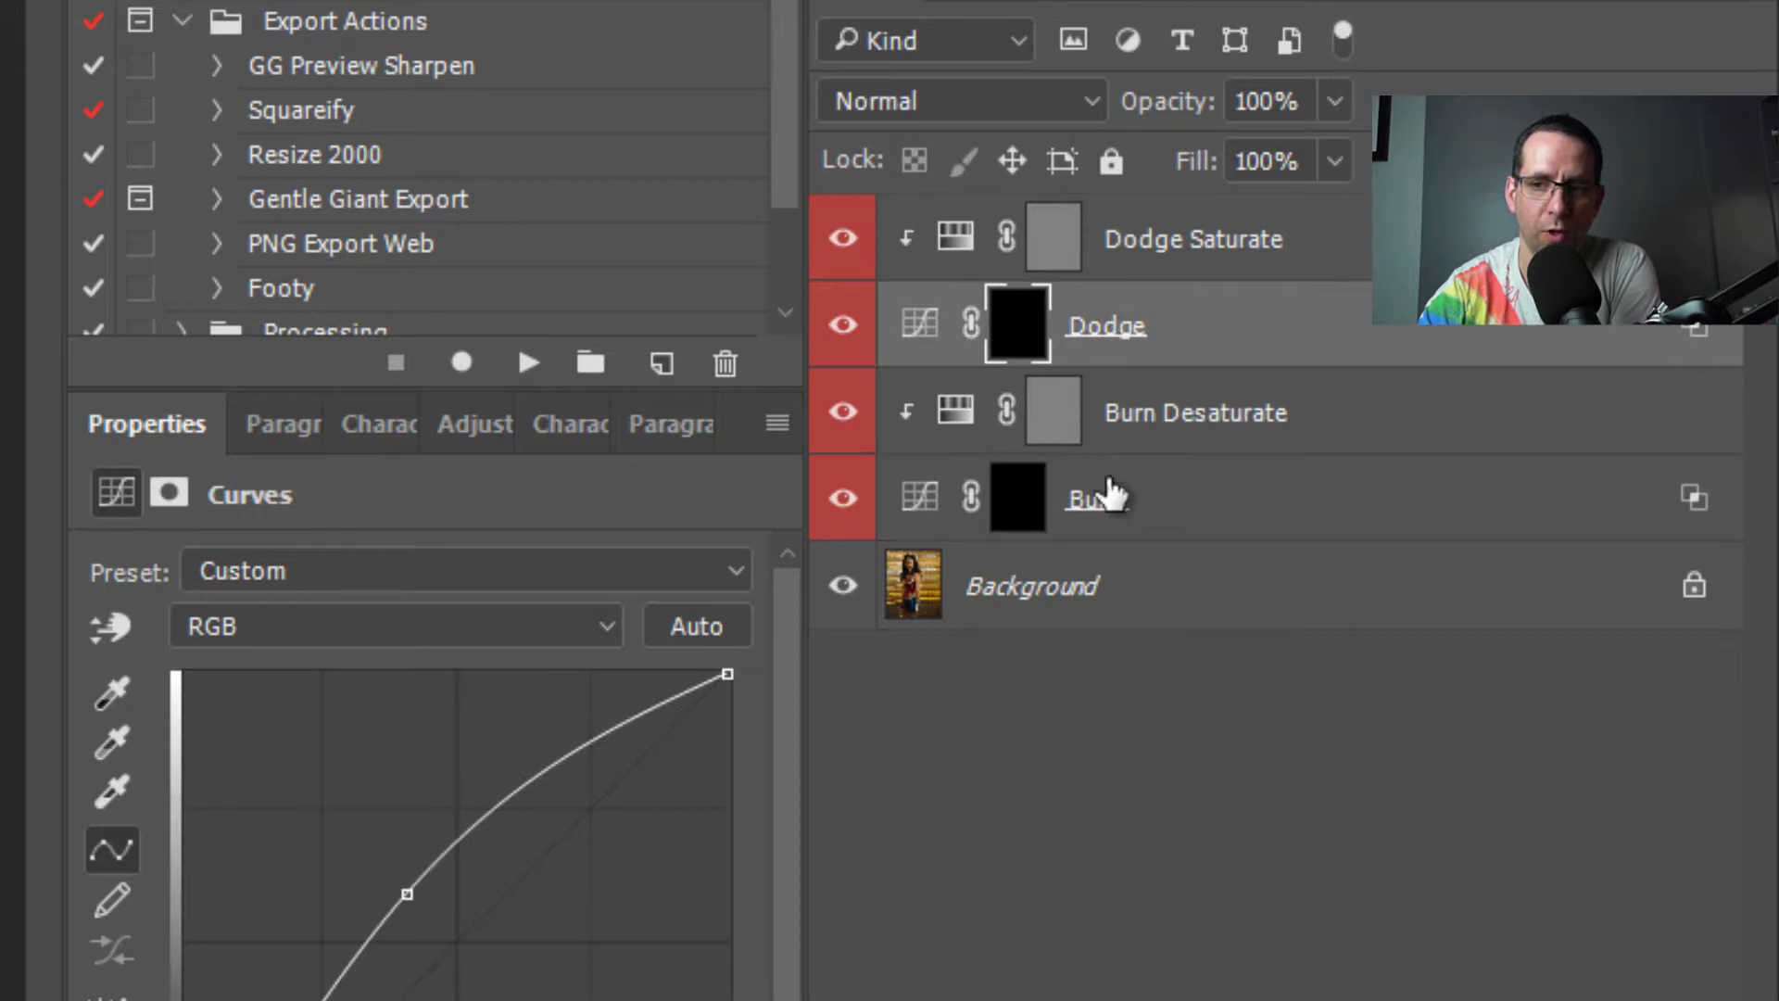
{"action": "left_click", "coordinate": [1112, 496]}
{"action": "left_click", "coordinate": [918, 506]}
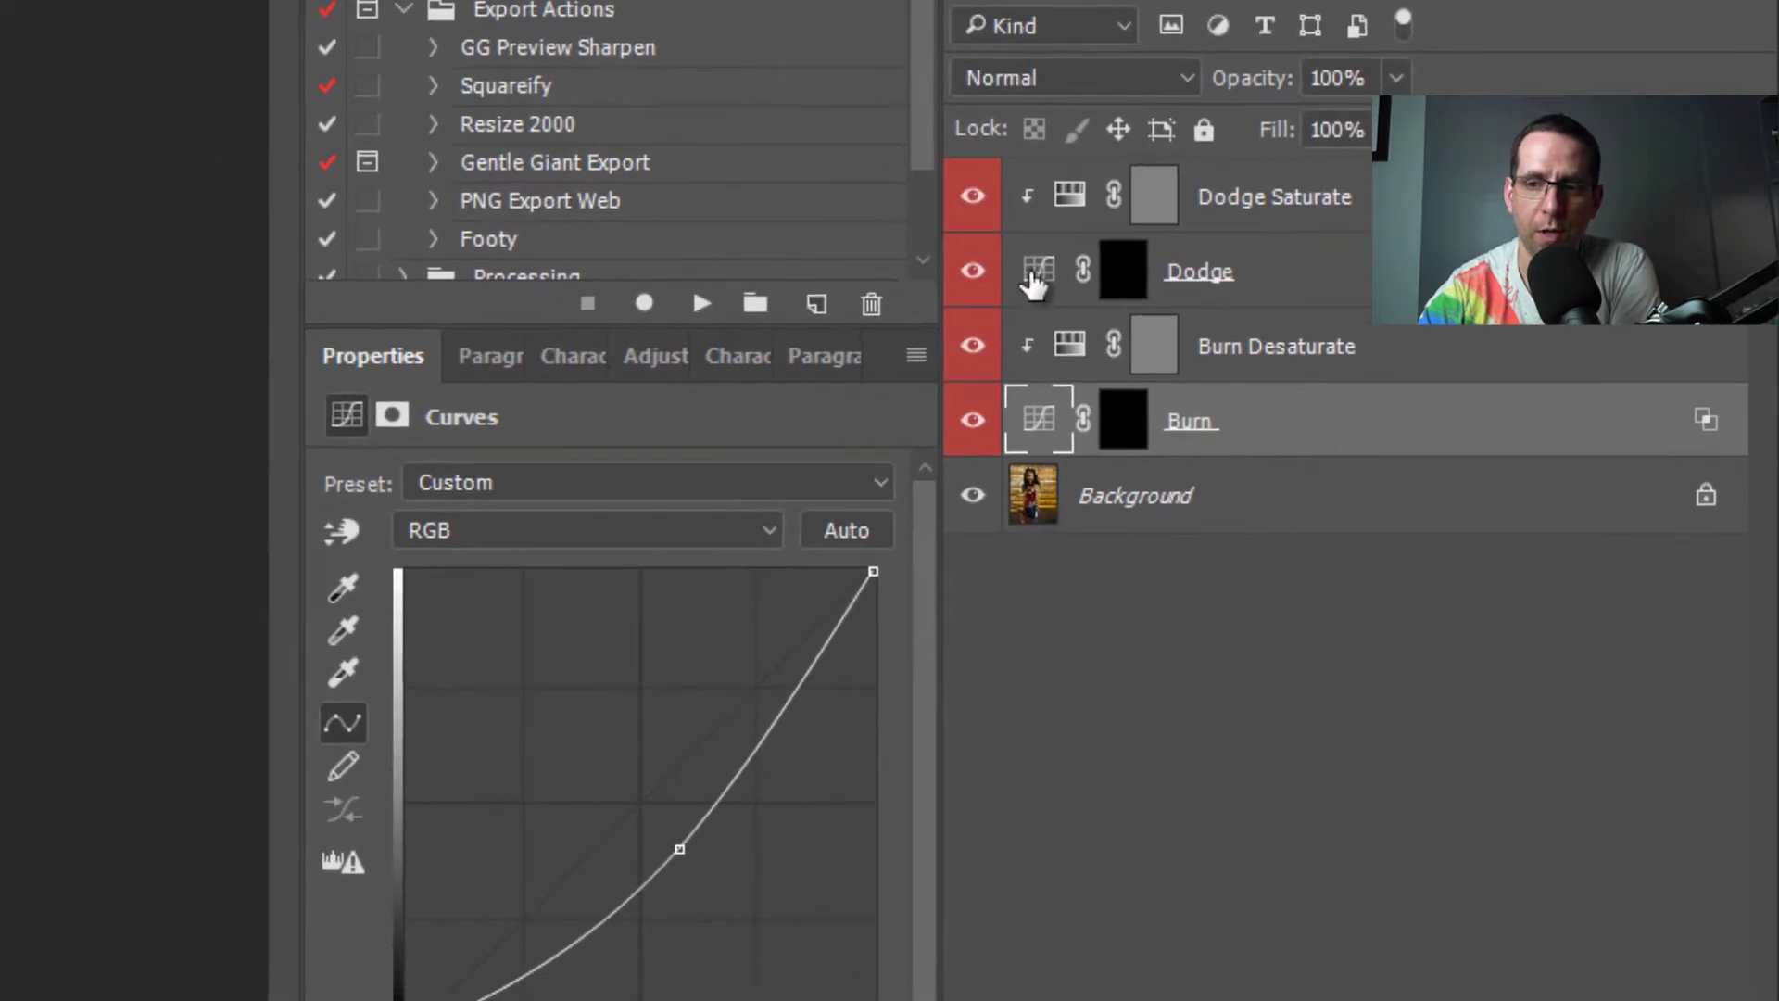
{"action": "left_click", "coordinate": [1037, 271]}
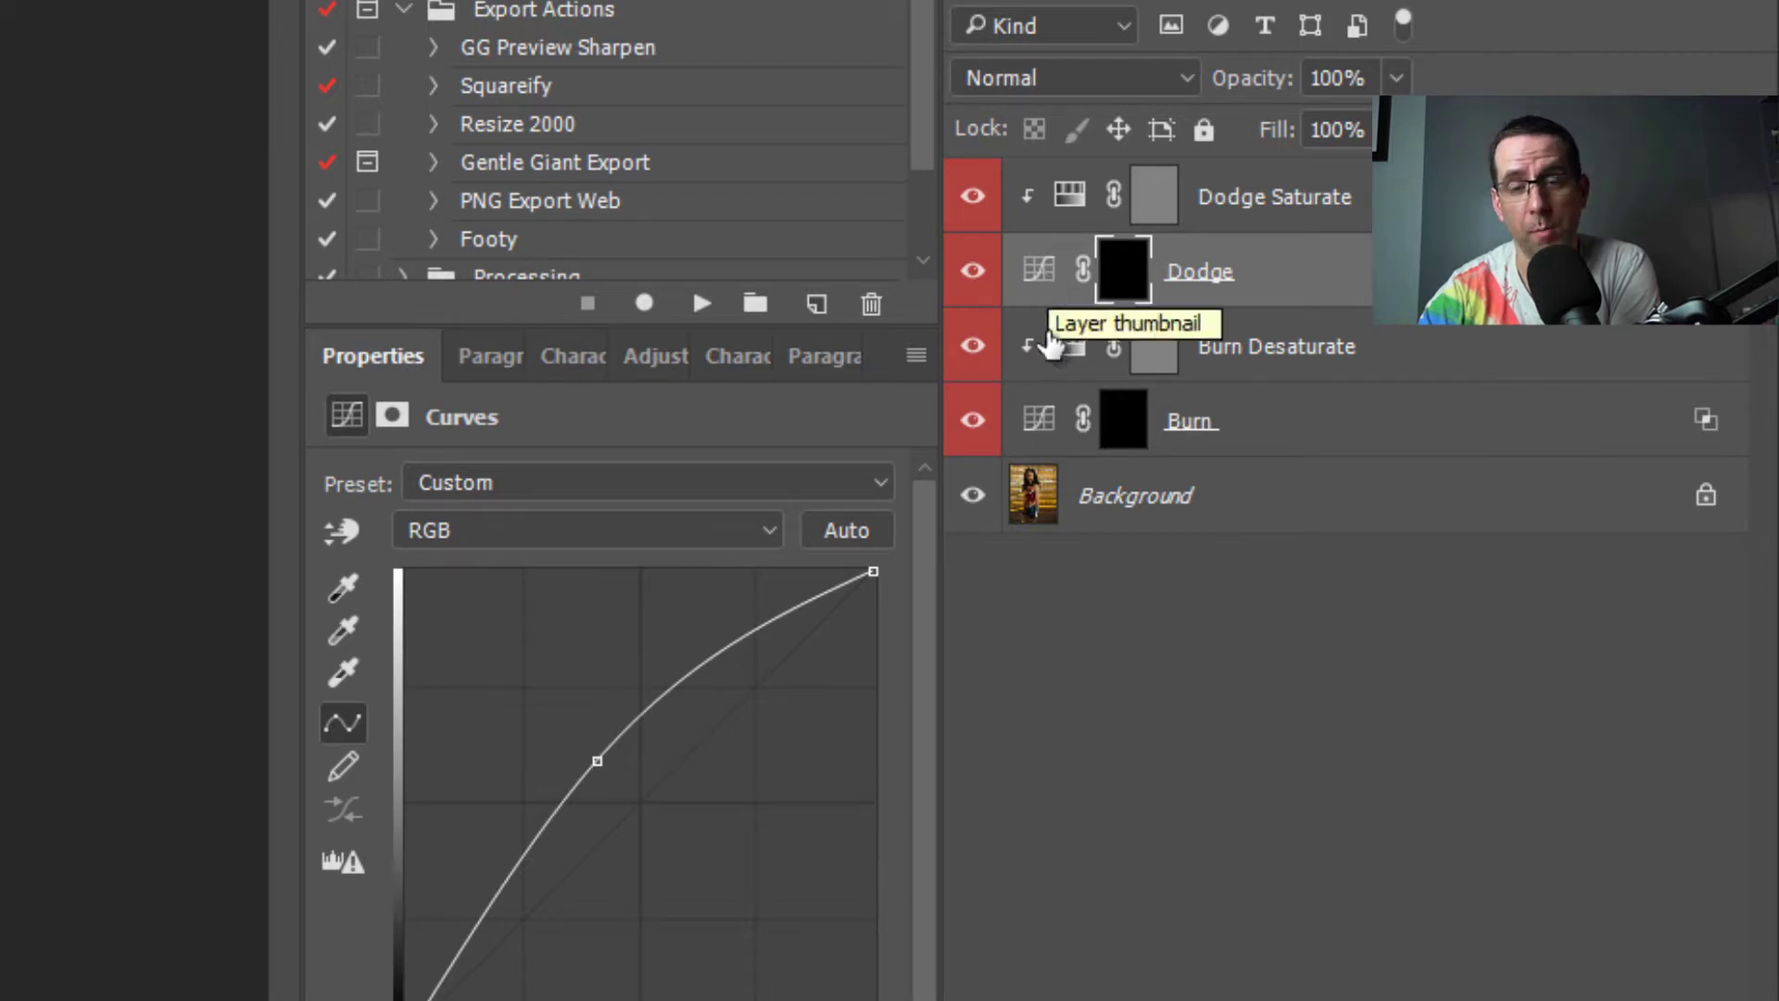
{"action": "left_click", "coordinate": [1042, 425]}
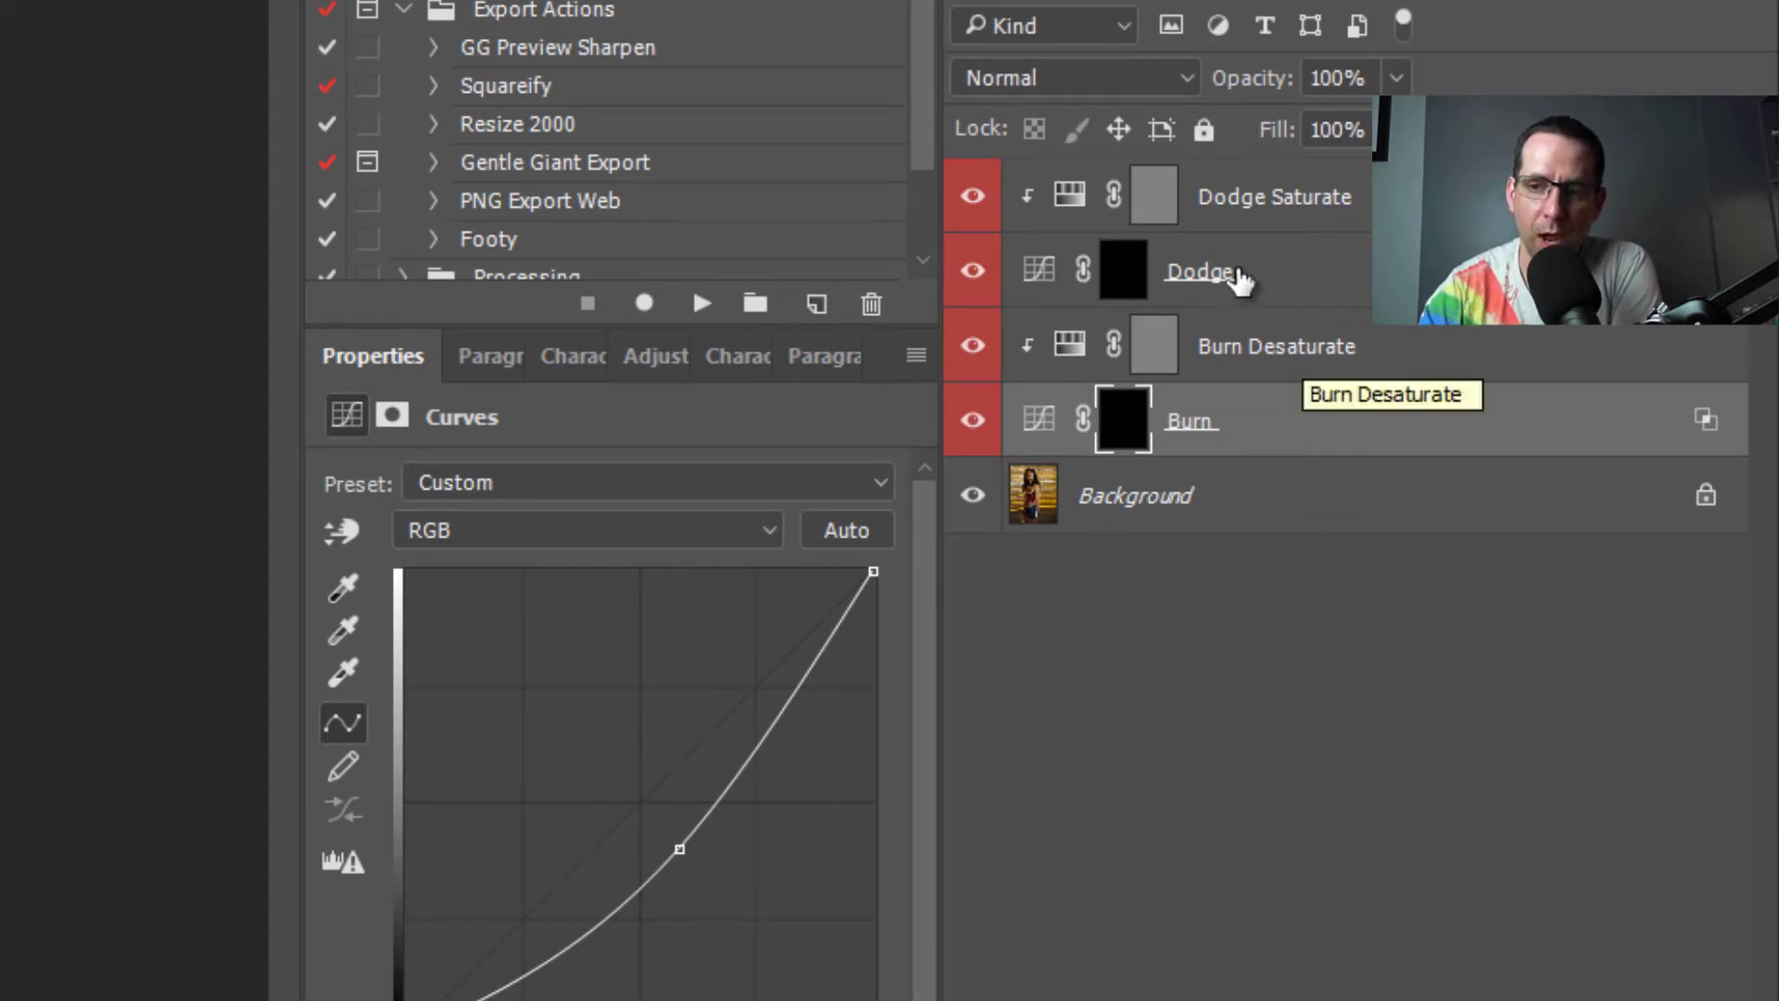
{"action": "left_click", "coordinate": [1285, 353]}
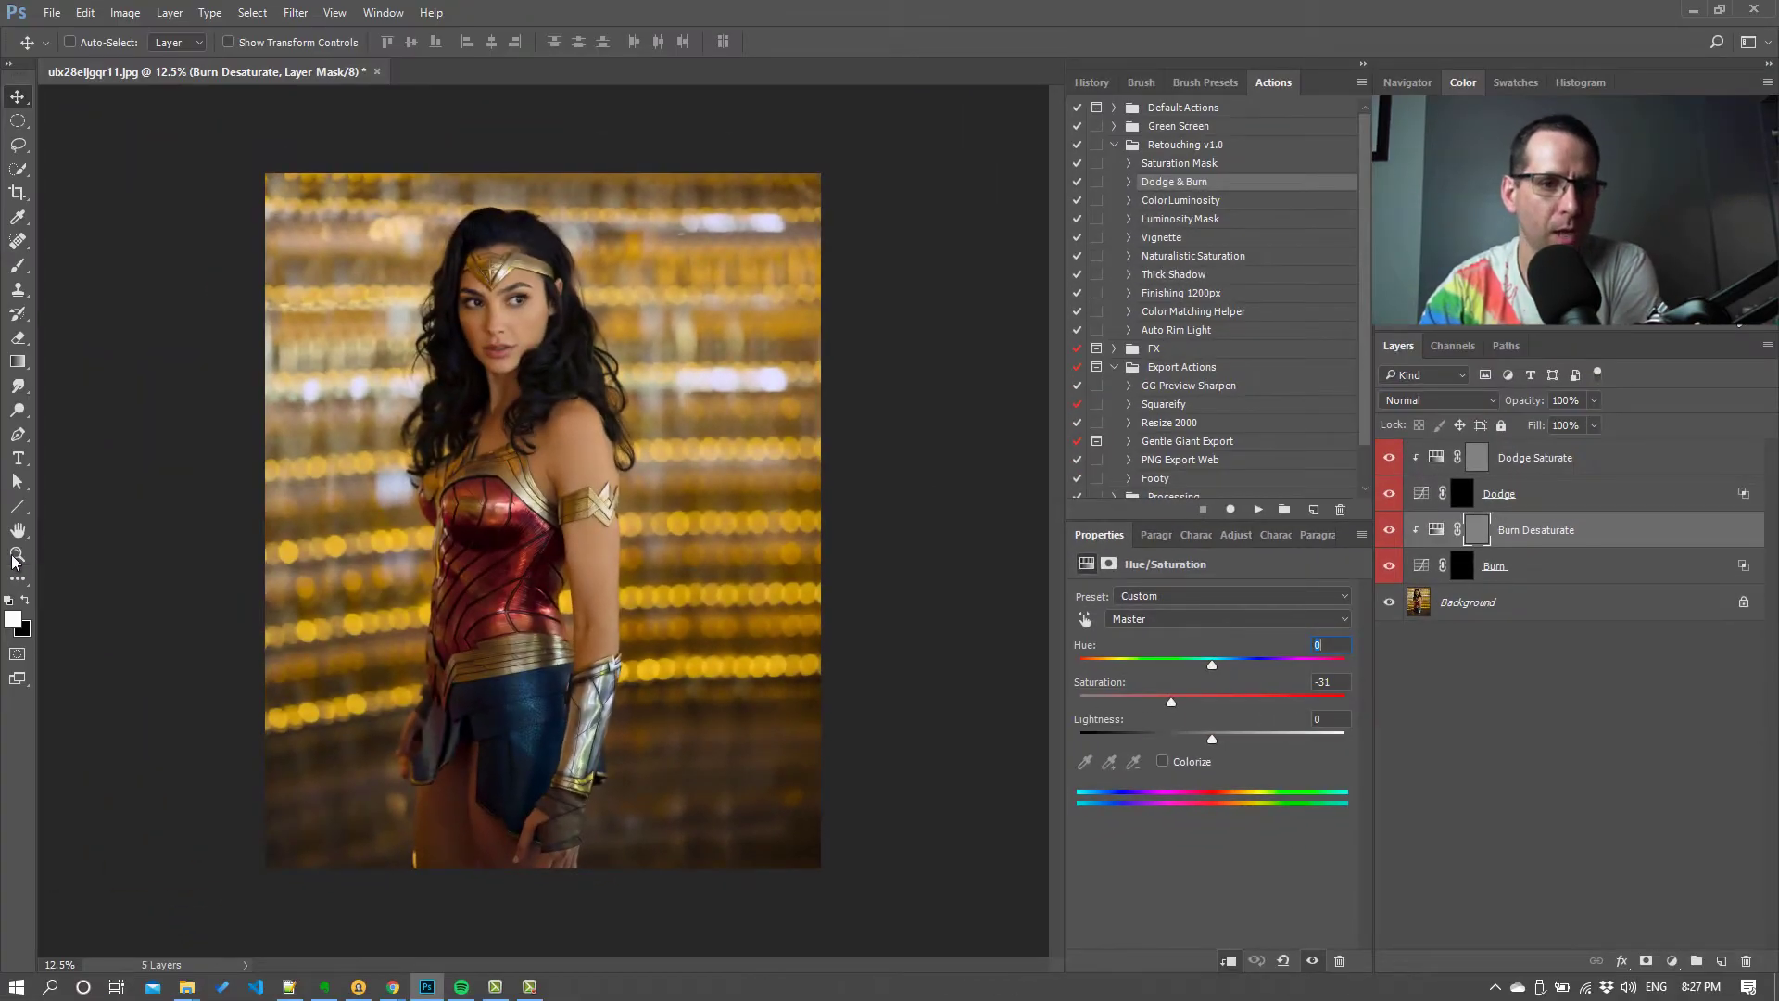
- Zoom to 33.3% on the face and shoulders and target the Burn layer's mask
{"action": "key", "text": "z"}
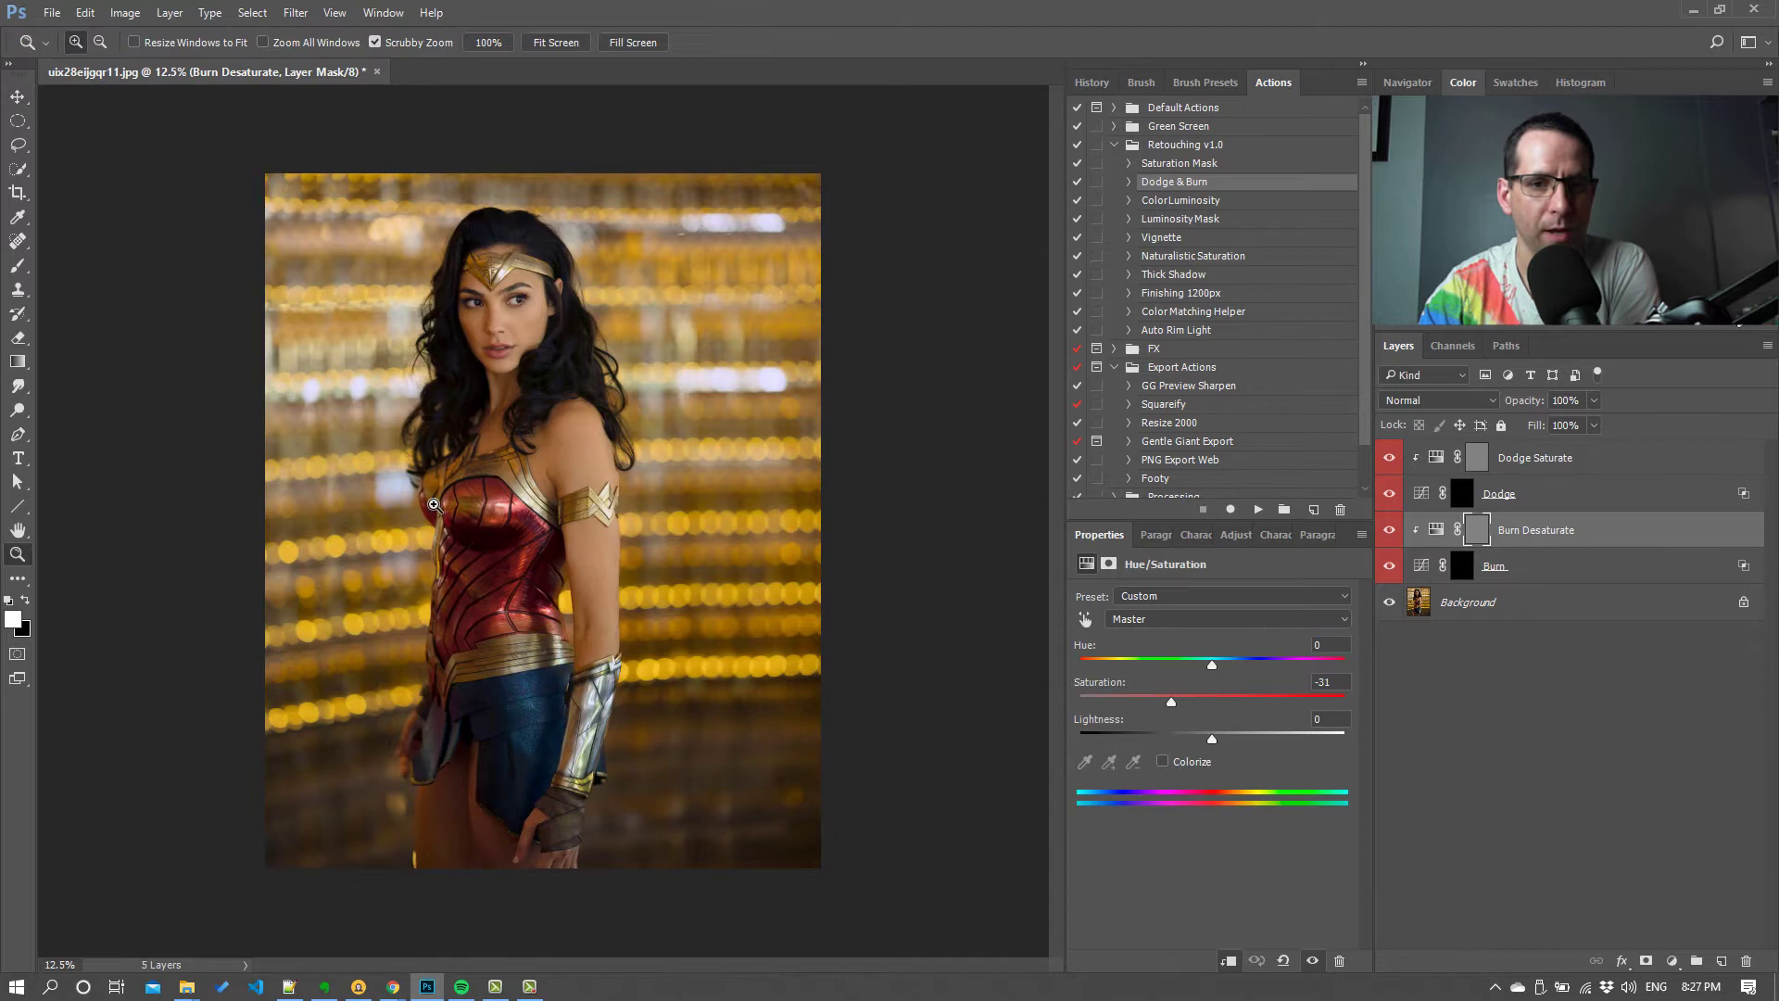
{"action": "left_click", "coordinate": [434, 504]}
{"action": "left_click", "coordinate": [507, 479]}
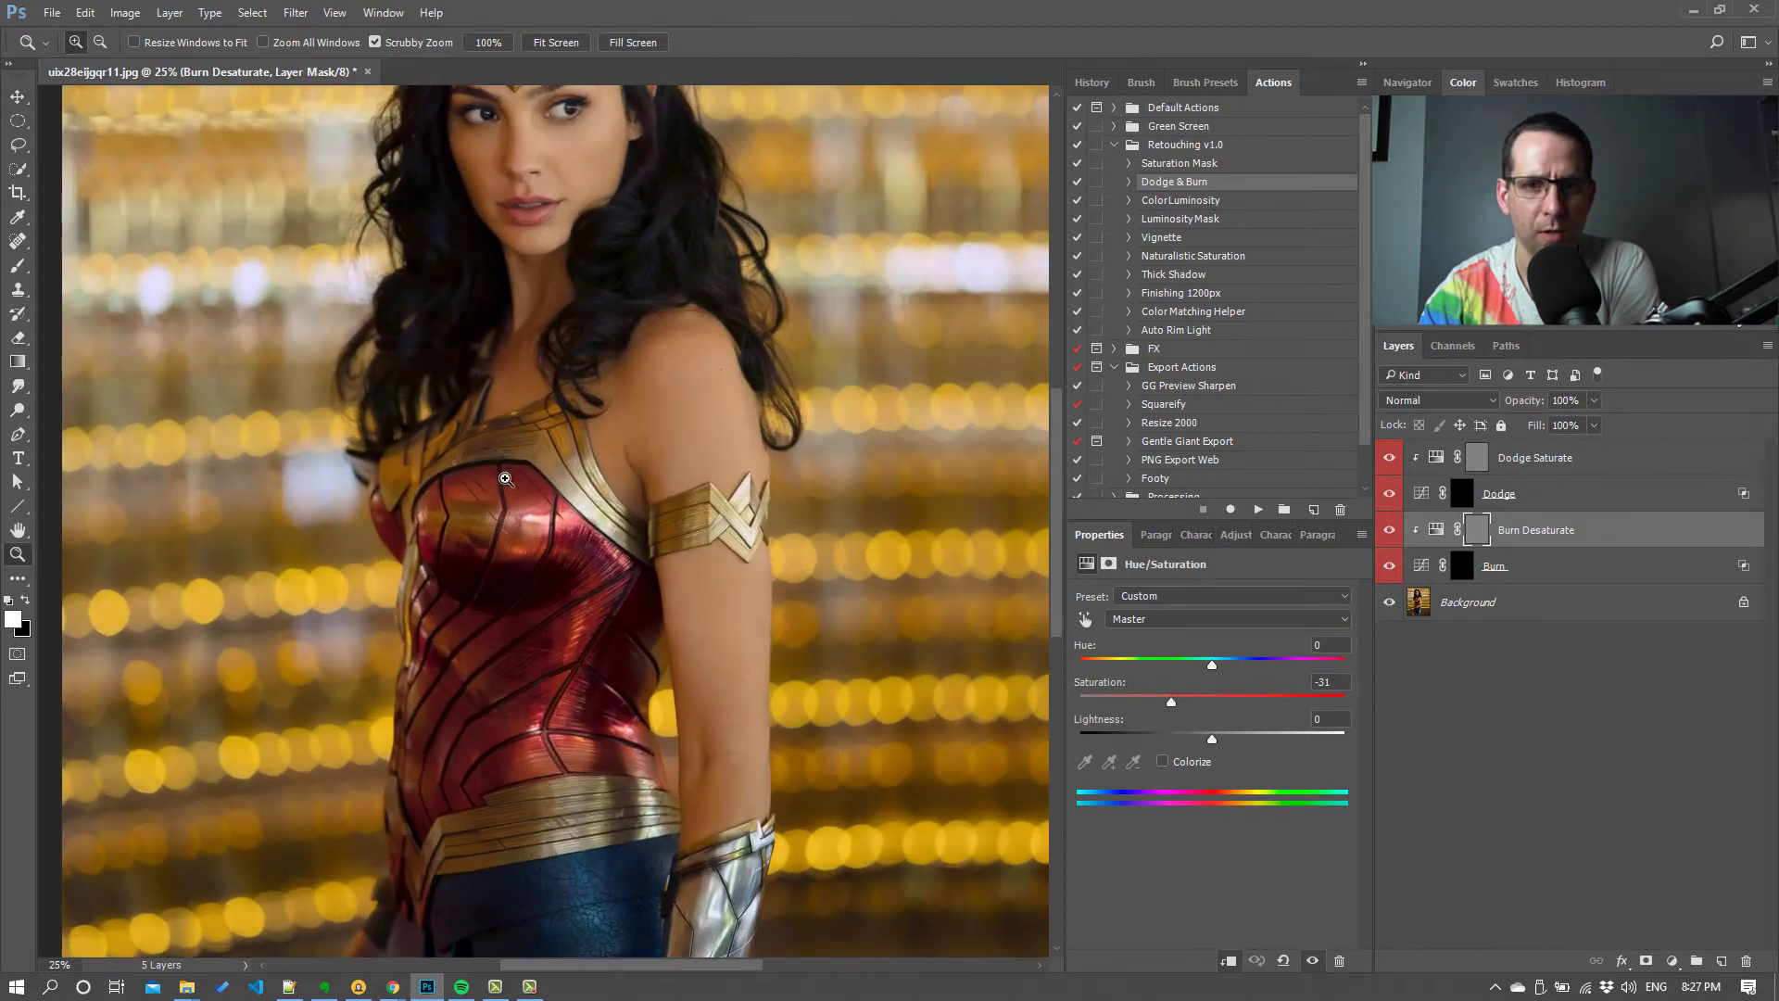
{"action": "left_click", "coordinate": [569, 436]}
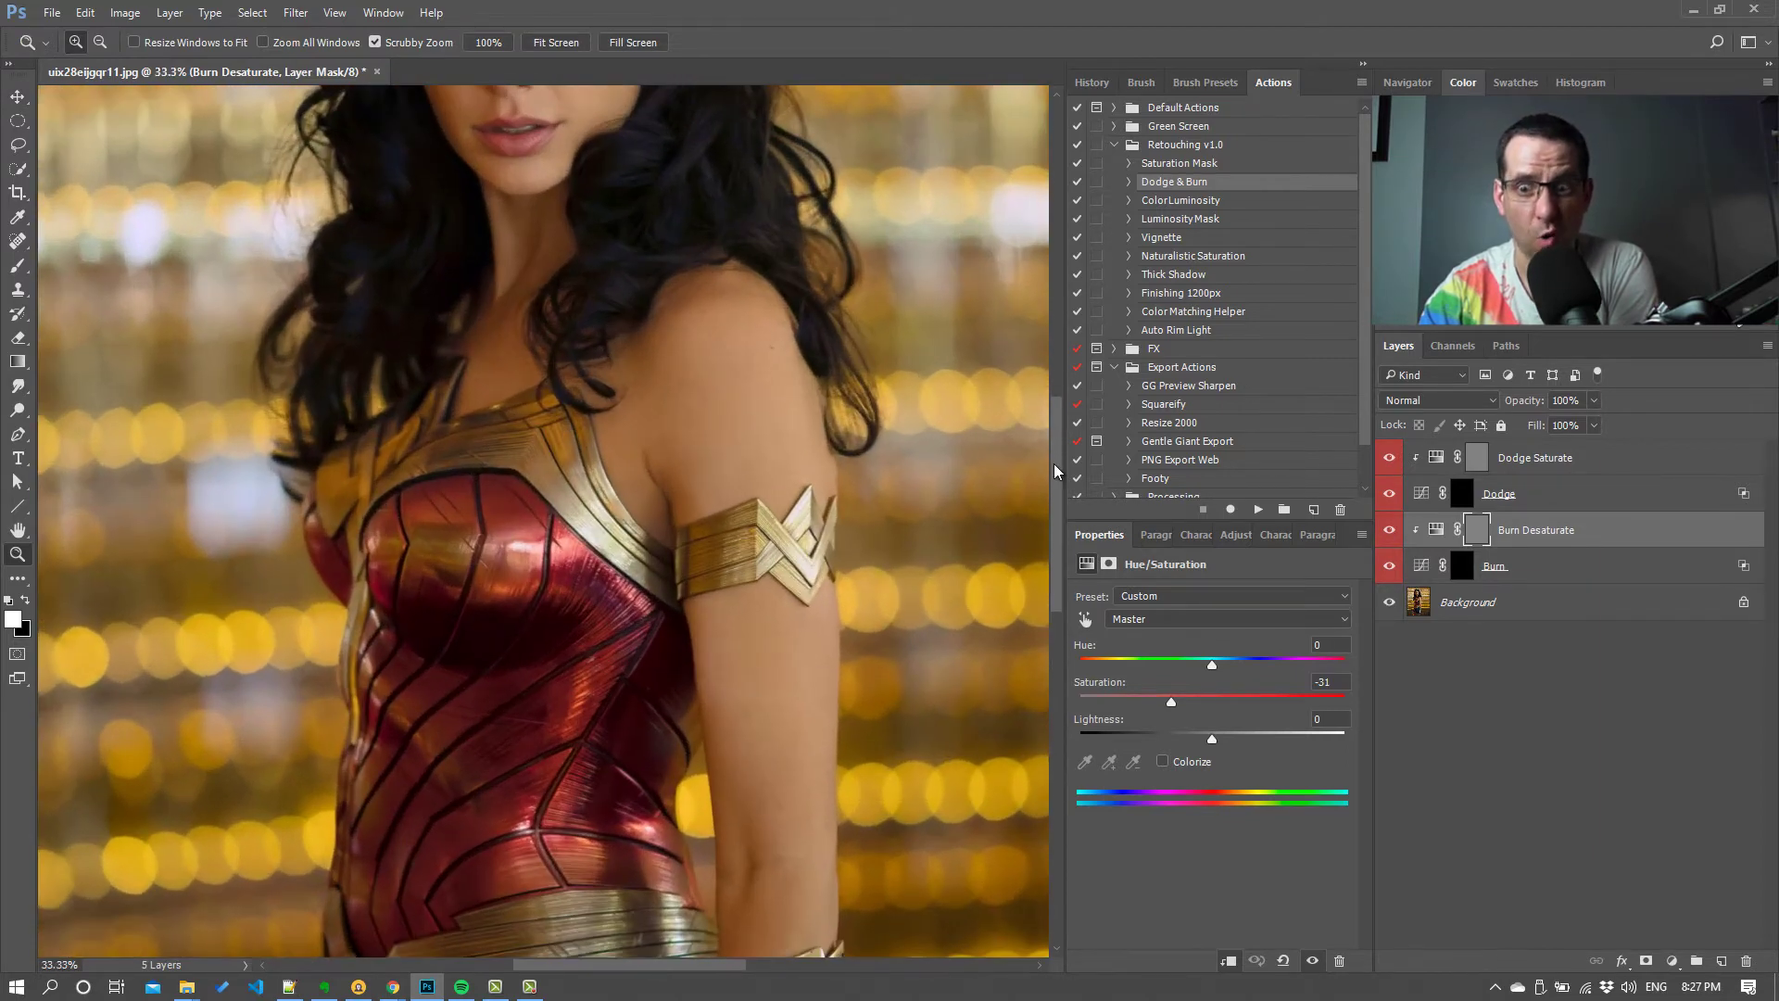
{"action": "left_click_drag", "start_coordinate": [1055, 470], "coordinate": [1056, 436]}
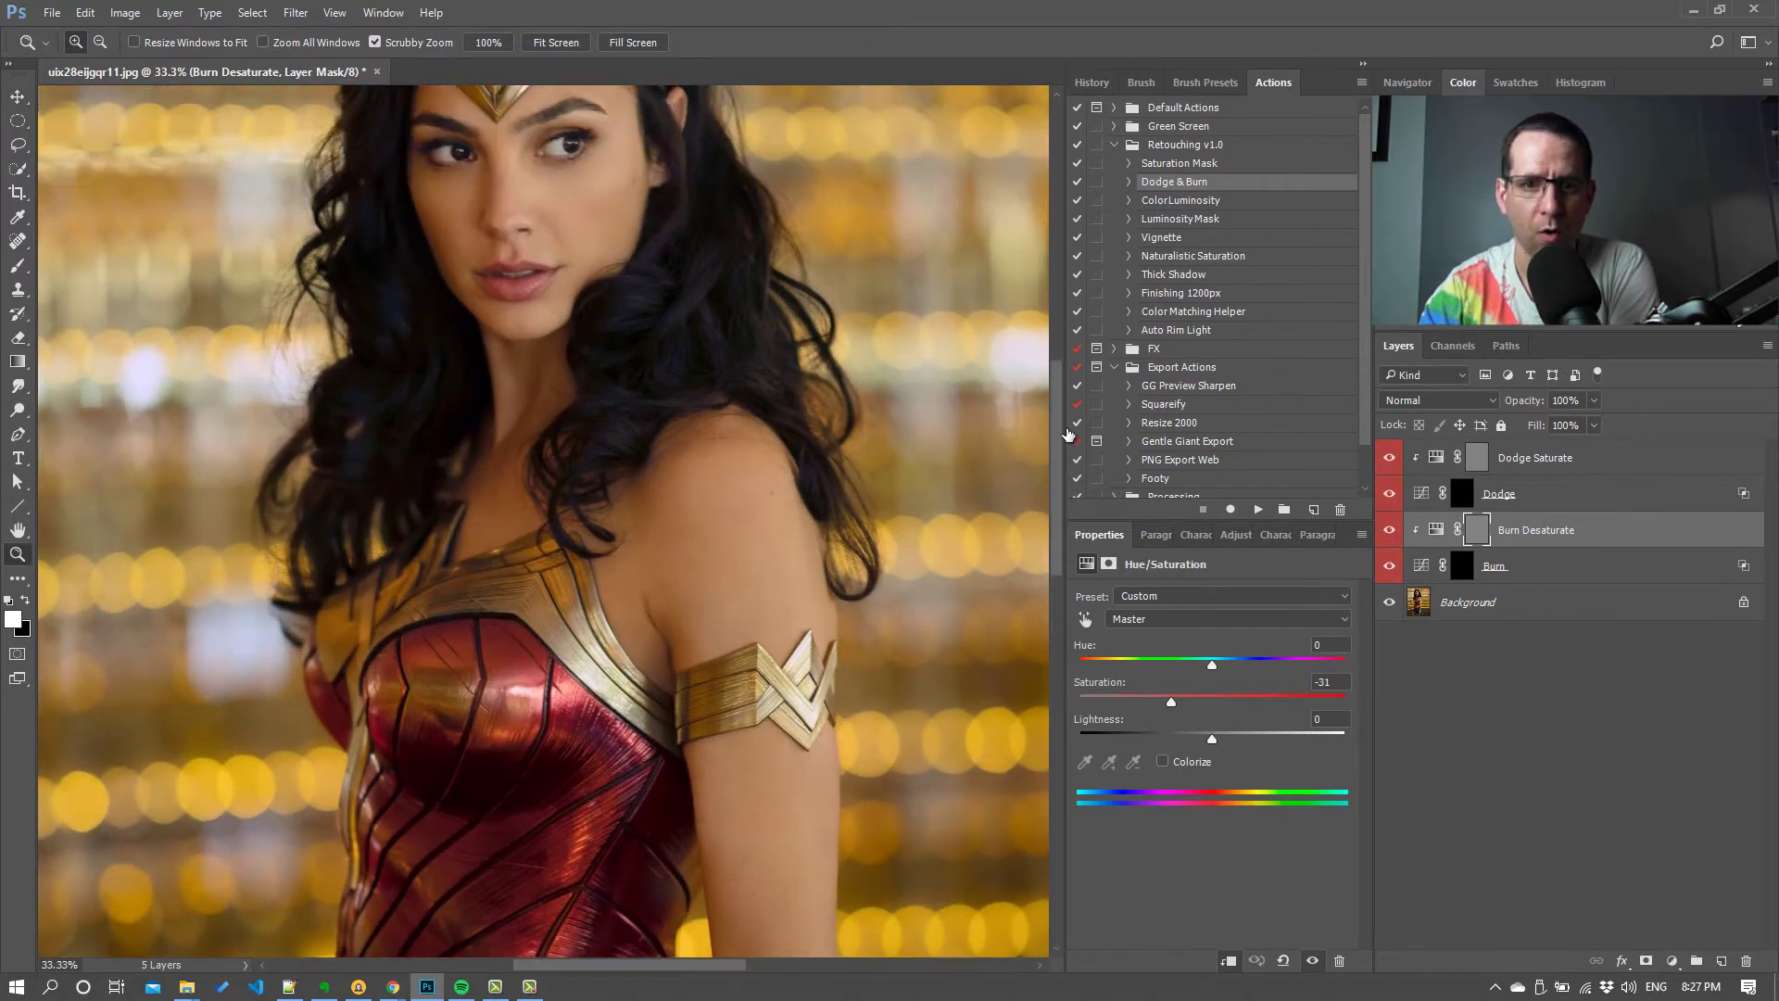
{"action": "left_click", "coordinate": [1462, 568]}
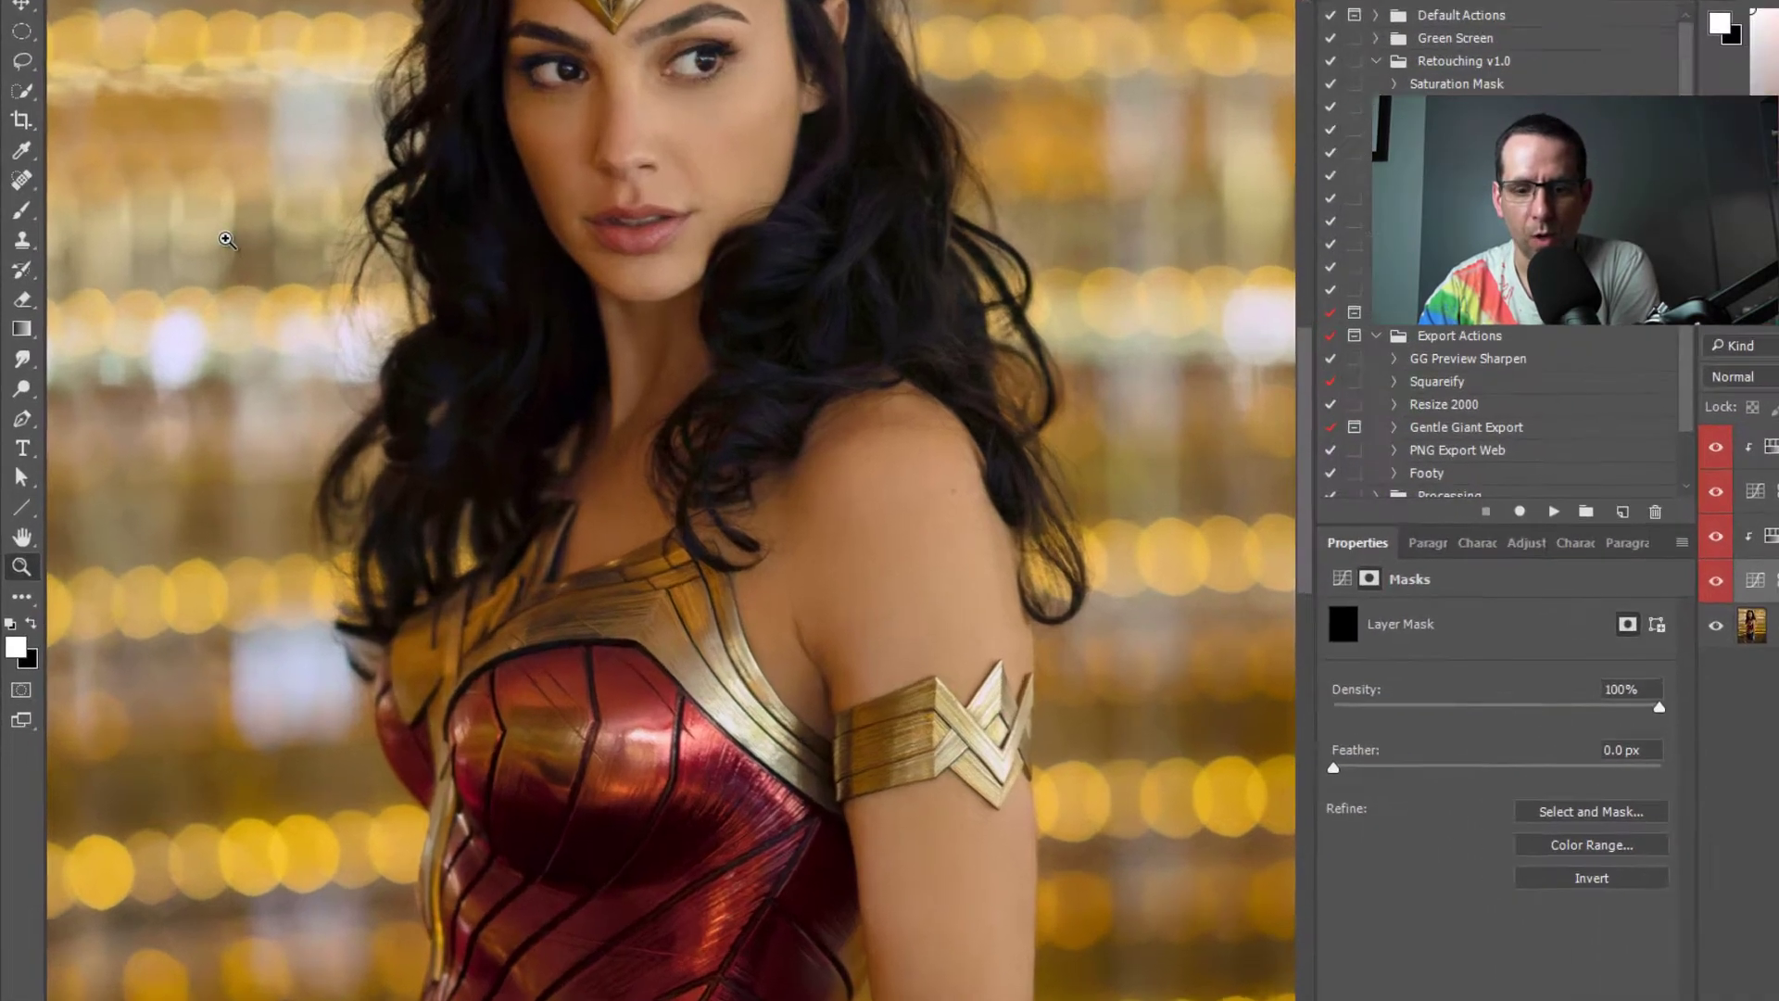
- Set up a 4% flow brush and size it small with the bracket keys
{"action": "key", "text": "b"}
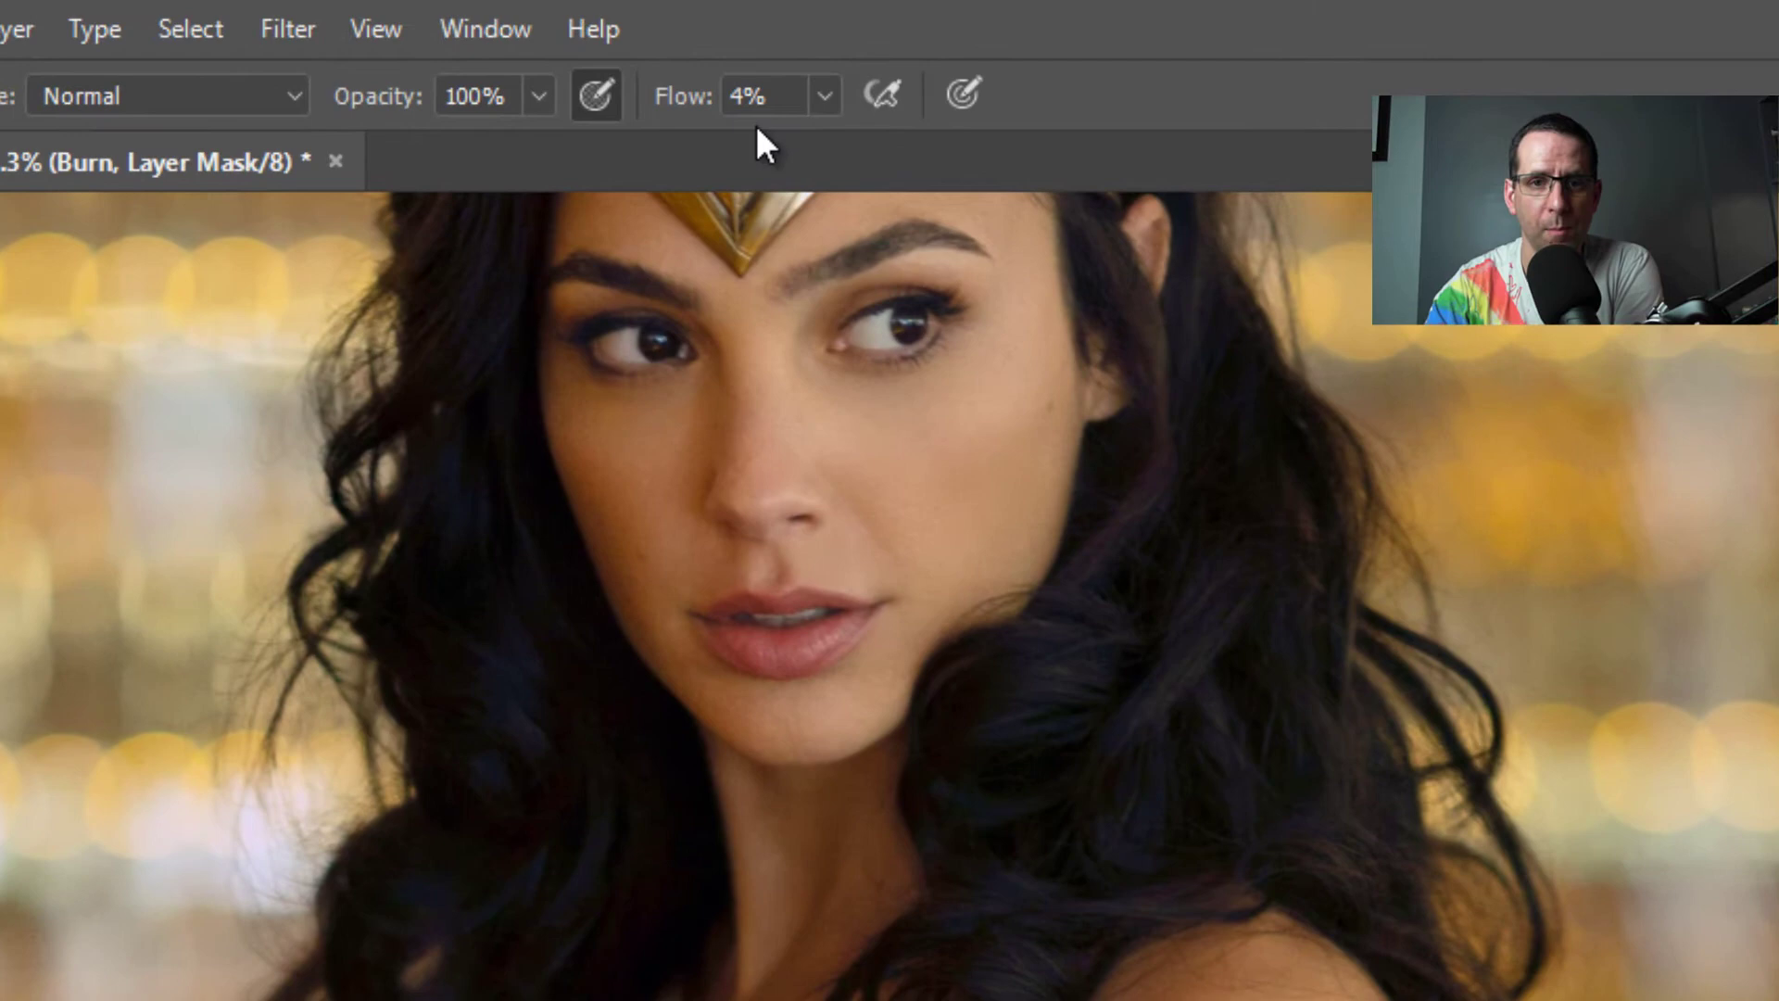
{"action": "left_click", "coordinate": [780, 95]}
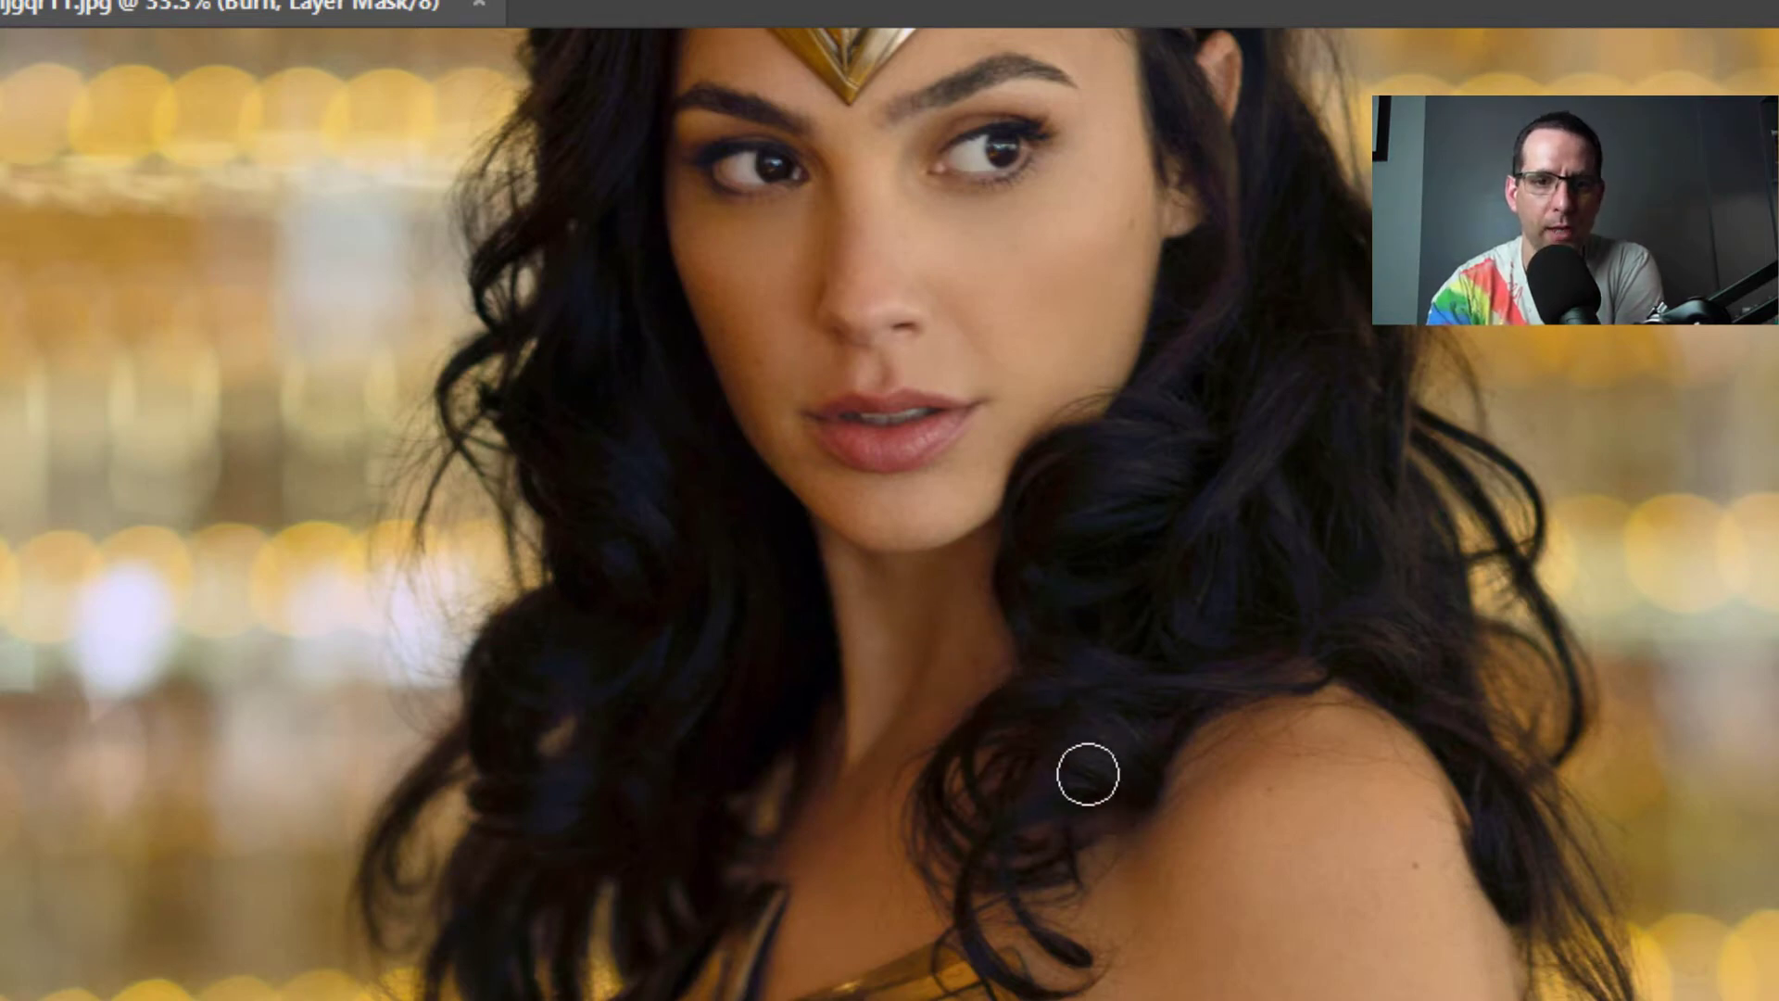
{"action": "key", "text": "bracketright"}
{"action": "key", "text": "bracketright"}
{"action": "key", "text": "bracketright"}
{"action": "key", "text": "bracketleft"}
{"action": "key", "text": "bracketleft"}
{"action": "key", "text": "bracketleft"}
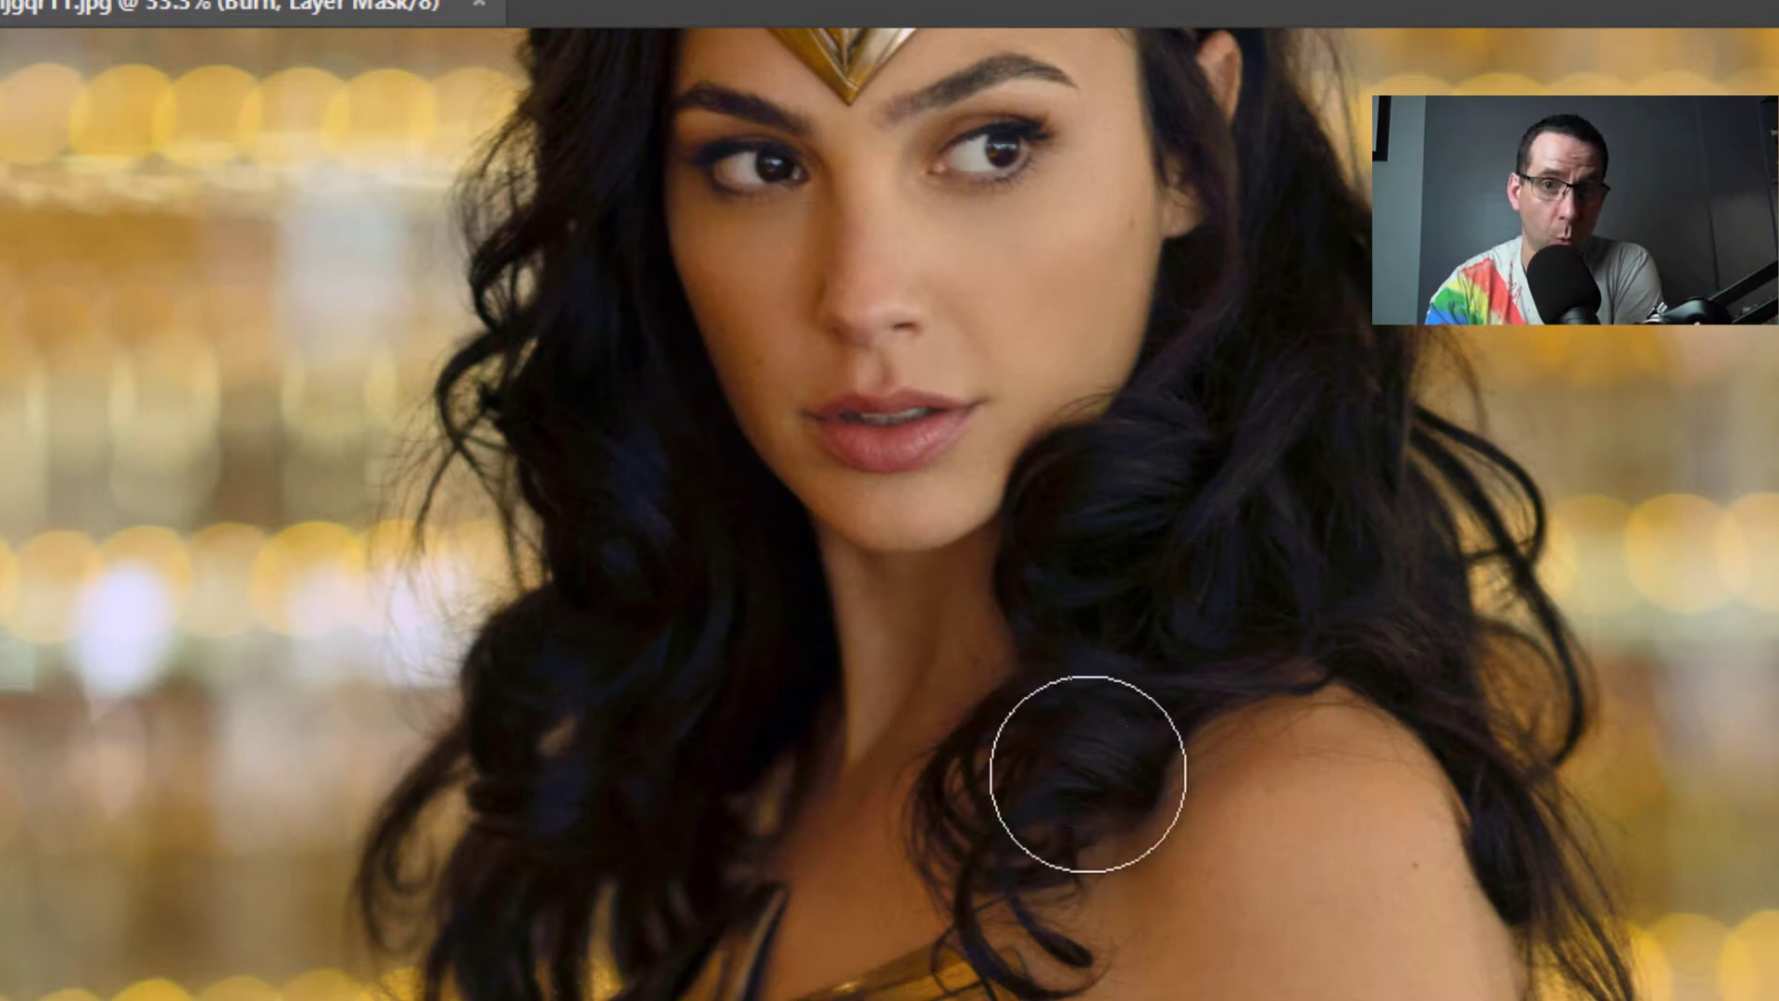
{"action": "key", "text": "bracketright"}
{"action": "key", "text": "bracketright"}
{"action": "key", "text": "bracketright"}
{"action": "key", "text": "bracketright"}
{"action": "key", "text": "bracketright"}
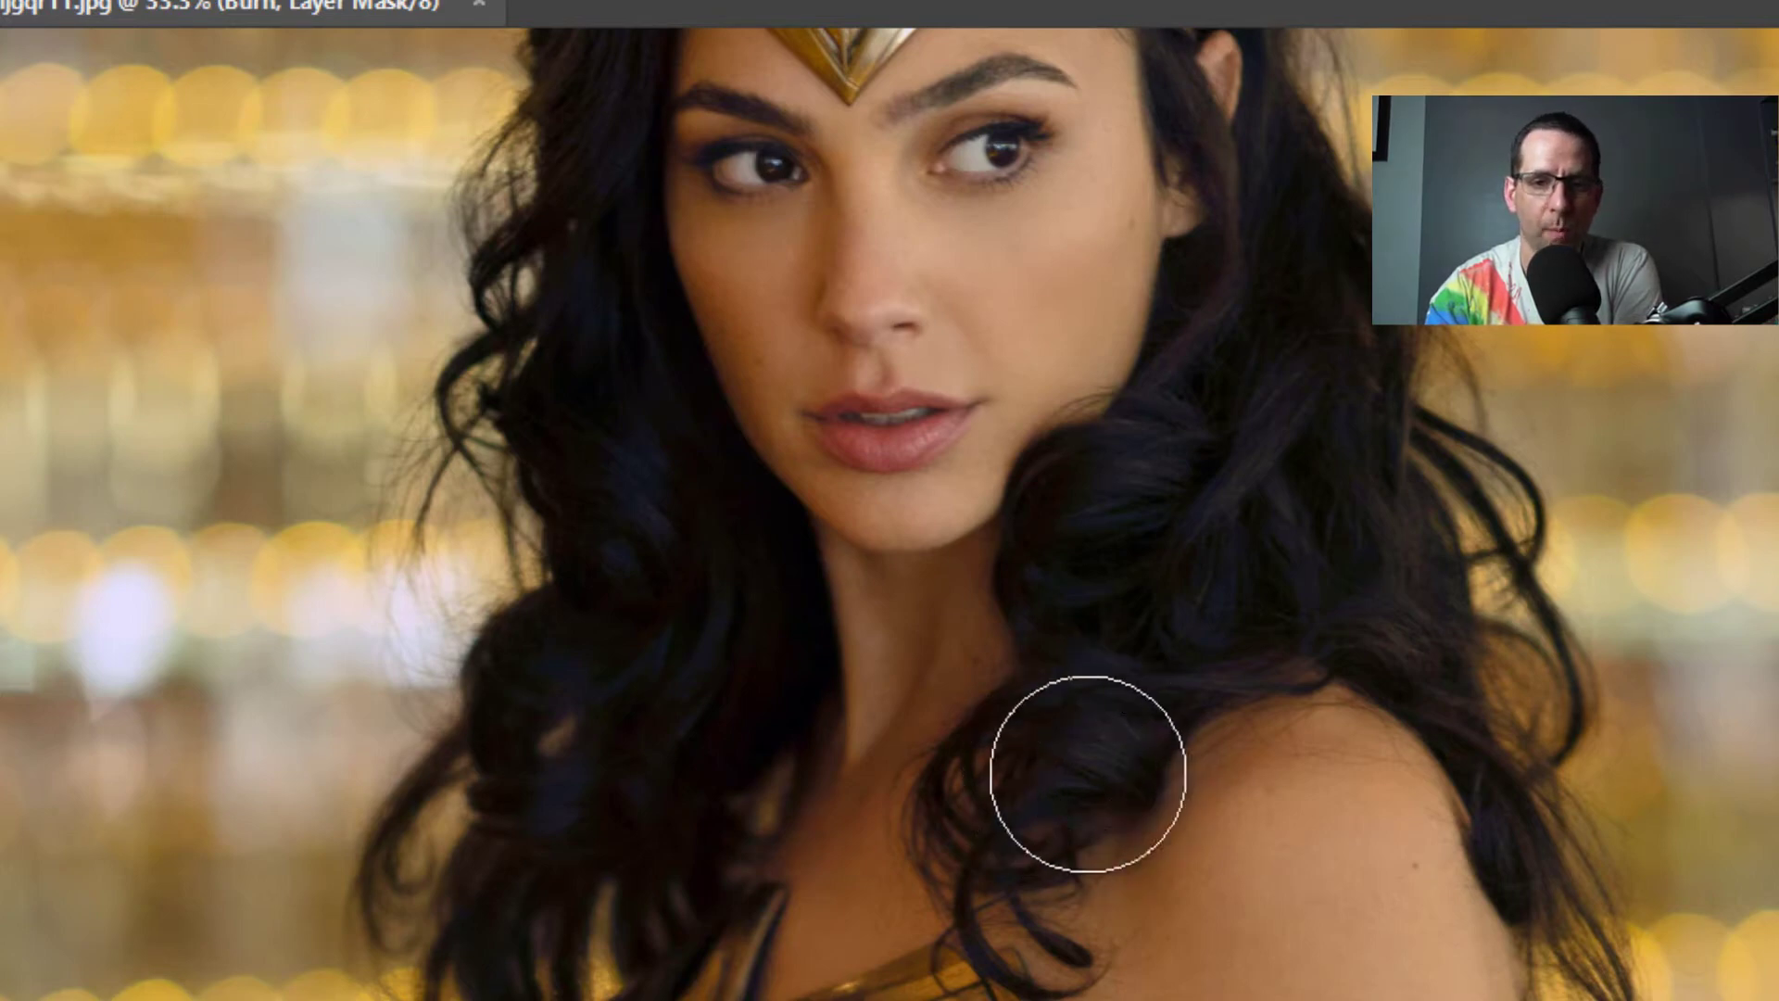
{"action": "key", "text": "bracketright"}
{"action": "key", "text": "bracketleft"}
{"action": "key", "text": "bracketleft"}
{"action": "key", "text": "bracketleft"}
{"action": "key", "text": "bracketleft"}
{"action": "key", "text": "bracketleft"}
{"action": "key", "text": "bracketleft"}
{"action": "key", "text": "bracketleft"}
{"action": "key", "text": "bracketleft"}
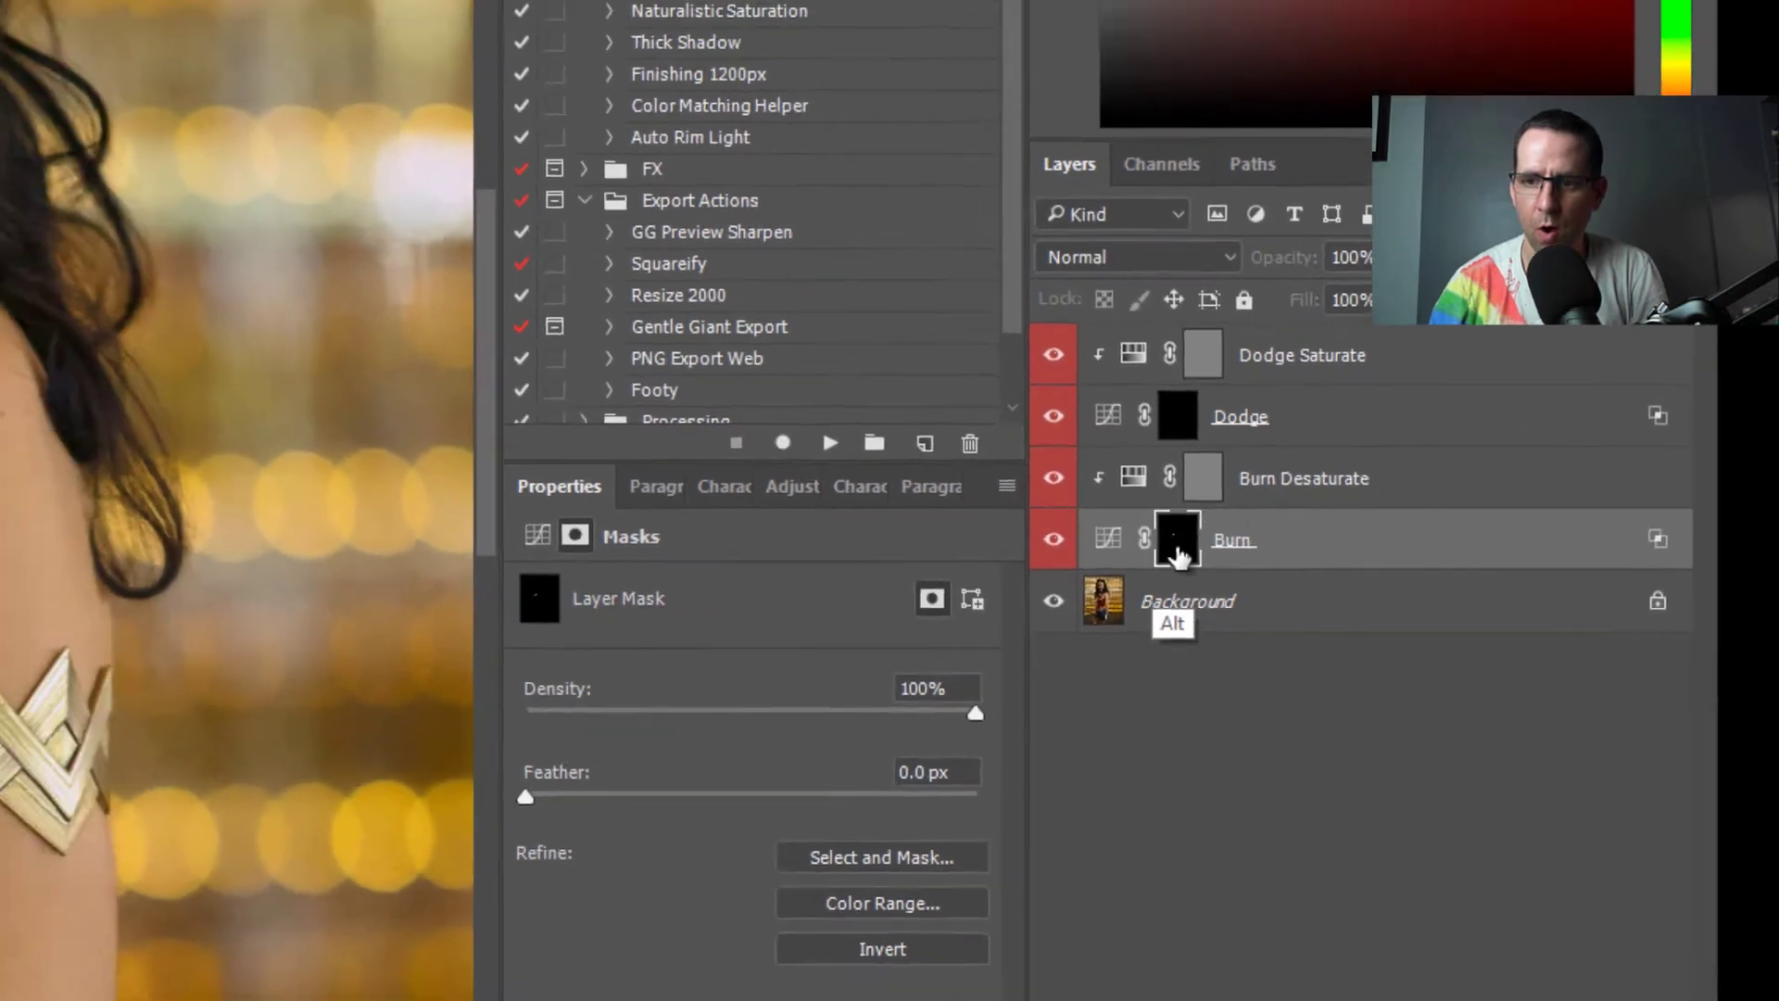
- View the Burn mask alone, wipe its test strokes back to black, and return to the photo
{"action": "left_click", "coordinate": [1035, 526], "text": "alt"}
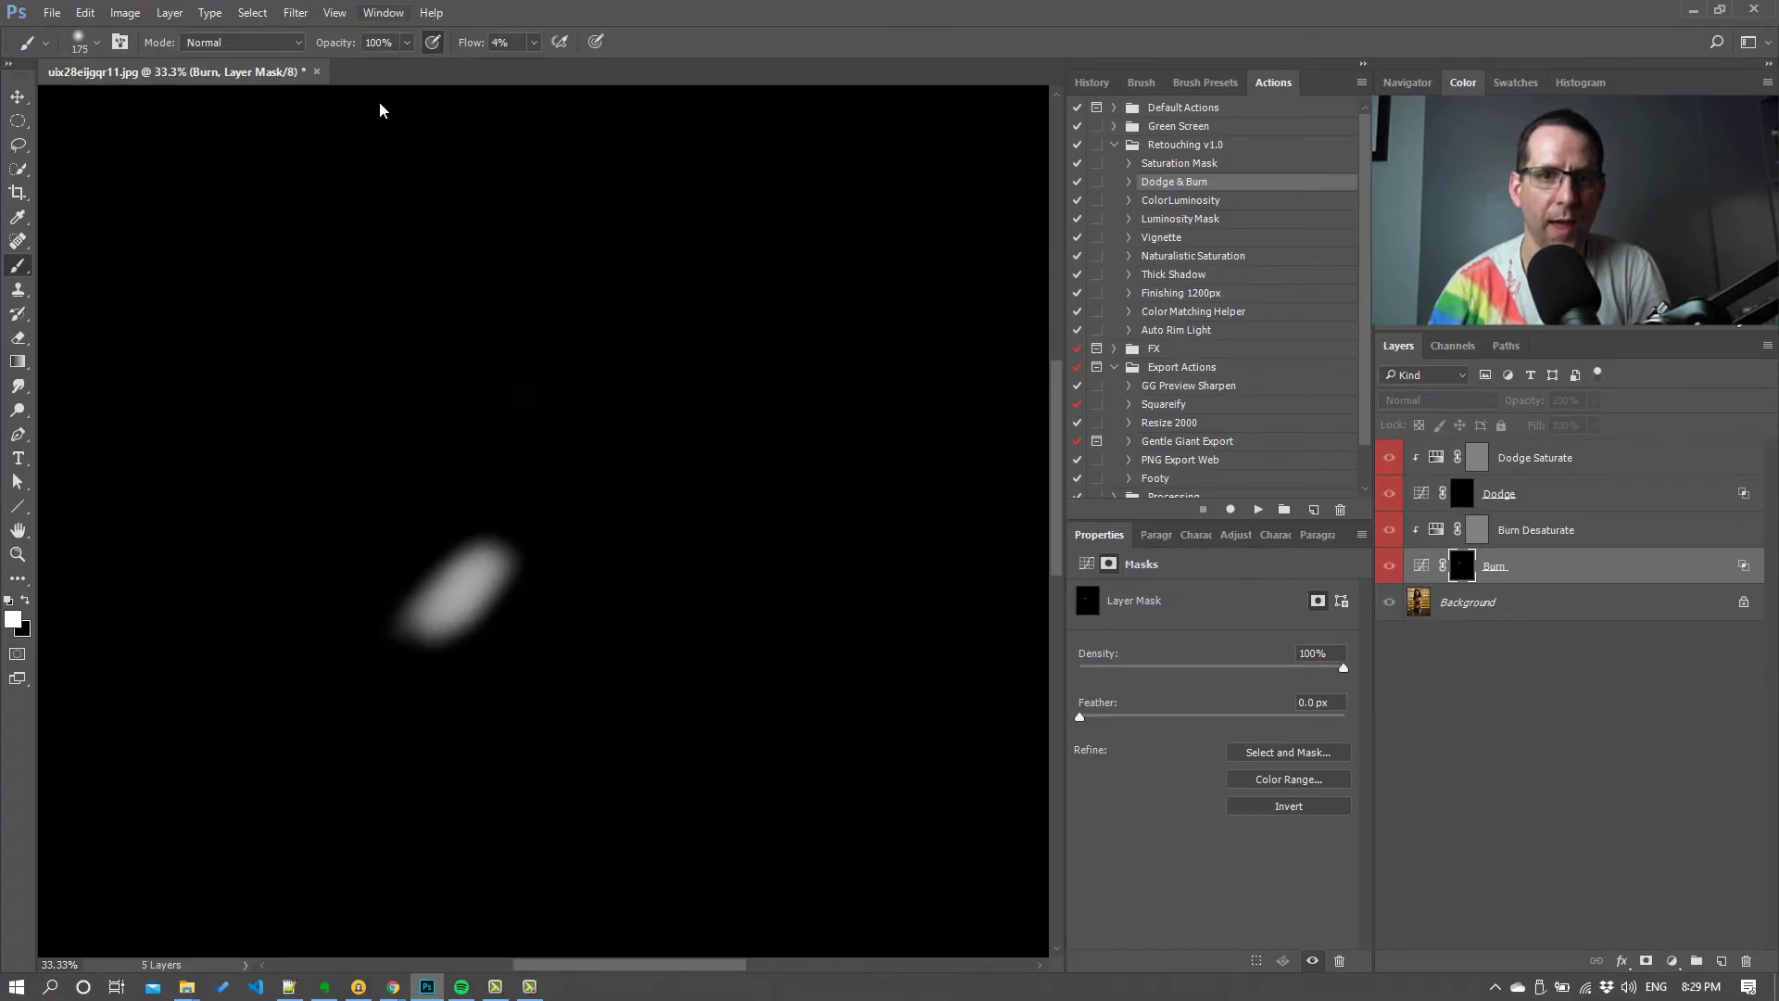
{"action": "mouse_move", "coordinate": [453, 429]}
{"action": "left_mouse_down"}
{"action": "mouse_move", "coordinate": [437, 465]}
{"action": "mouse_move", "coordinate": [532, 410]}
{"action": "mouse_move", "coordinate": [453, 464]}
{"action": "mouse_move", "coordinate": [541, 440]}
{"action": "mouse_move", "coordinate": [501, 418]}
{"action": "mouse_move", "coordinate": [413, 475]}
{"action": "mouse_move", "coordinate": [548, 405]}
{"action": "mouse_move", "coordinate": [407, 467]}
{"action": "mouse_move", "coordinate": [402, 487]}
{"action": "mouse_move", "coordinate": [549, 404]}
{"action": "mouse_move", "coordinate": [430, 454]}
{"action": "mouse_move", "coordinate": [471, 470]}
{"action": "mouse_move", "coordinate": [472, 447]}
{"action": "mouse_move", "coordinate": [573, 411]}
{"action": "mouse_move", "coordinate": [386, 481]}
{"action": "mouse_move", "coordinate": [491, 435]}
{"action": "mouse_move", "coordinate": [453, 455]}
{"action": "left_mouse_up"}
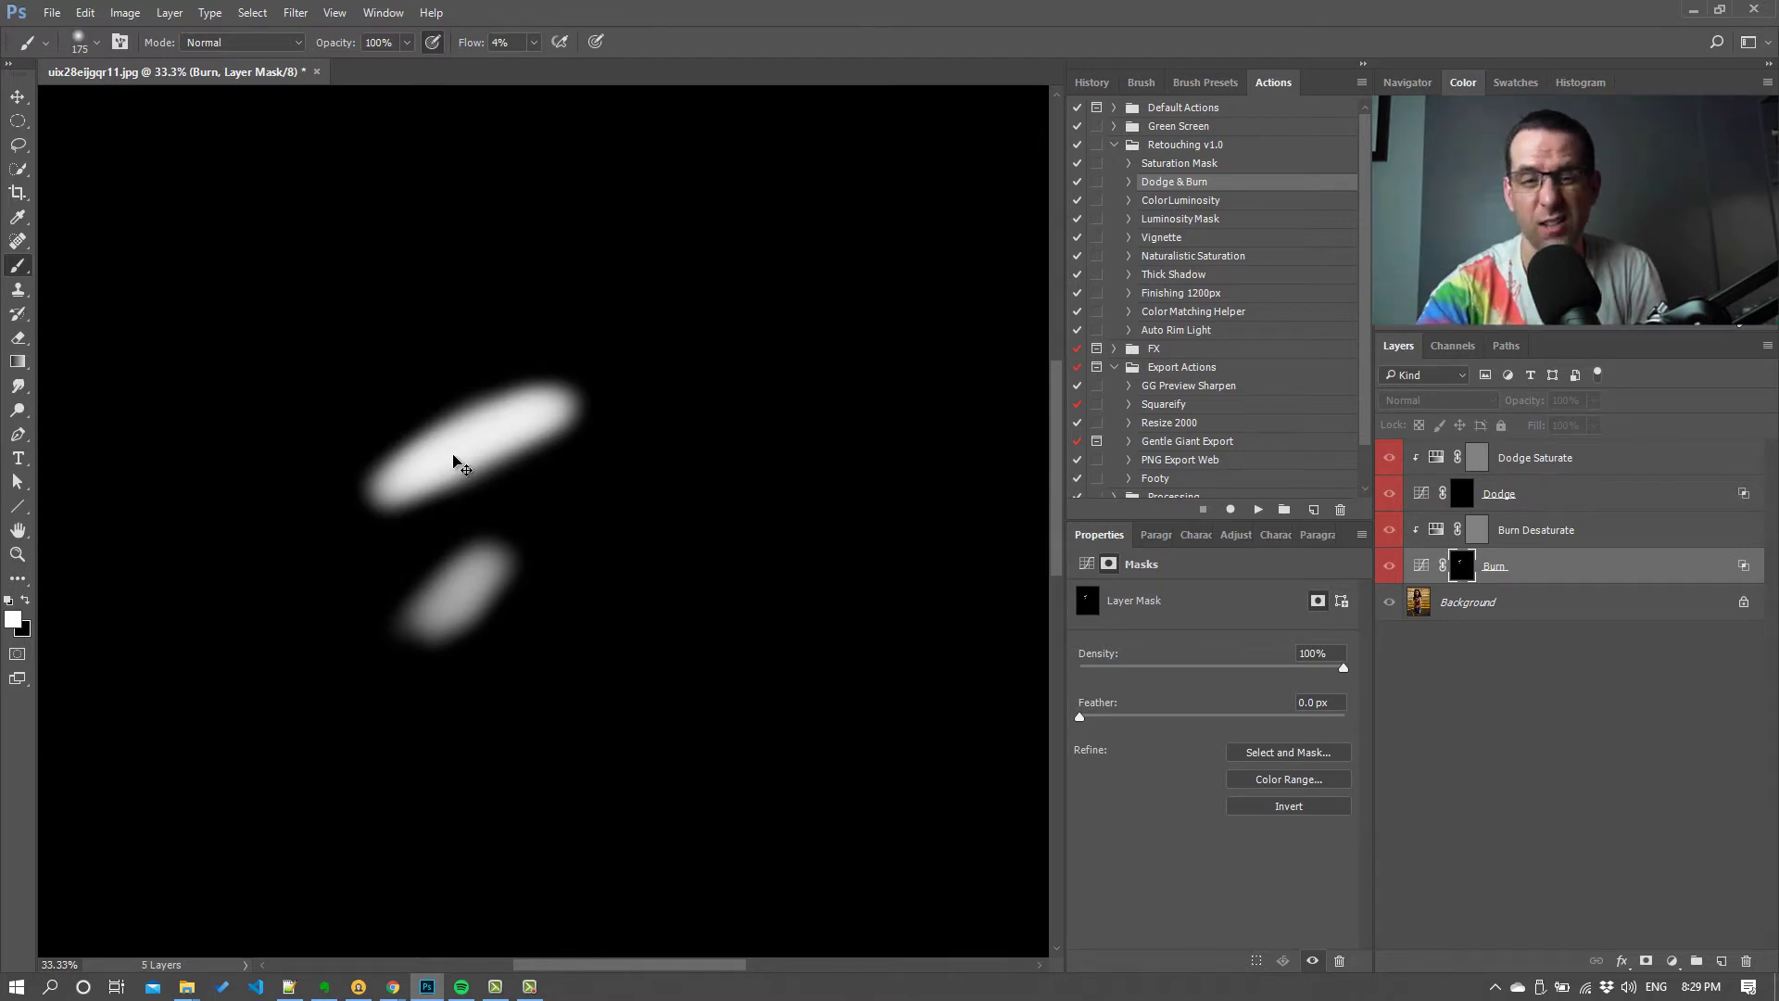
{"action": "key", "text": "ctrl+BackSpace"}
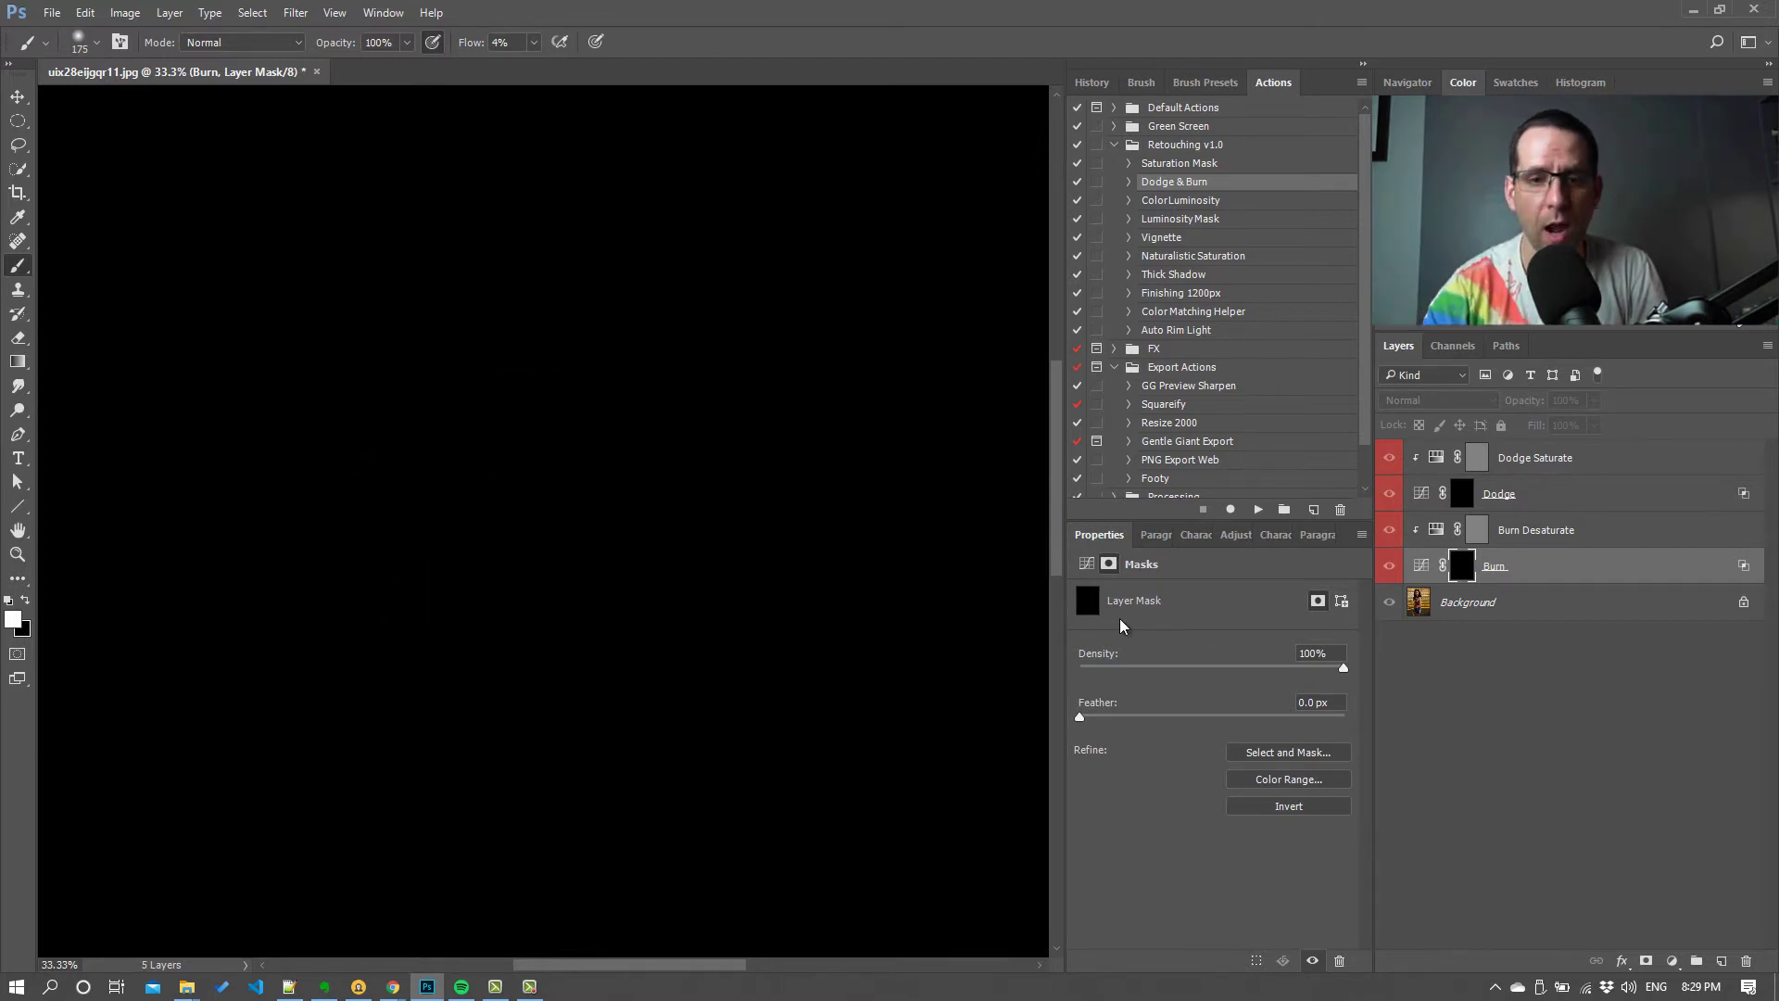
{"action": "left_click", "coordinate": [1462, 568], "text": "alt"}
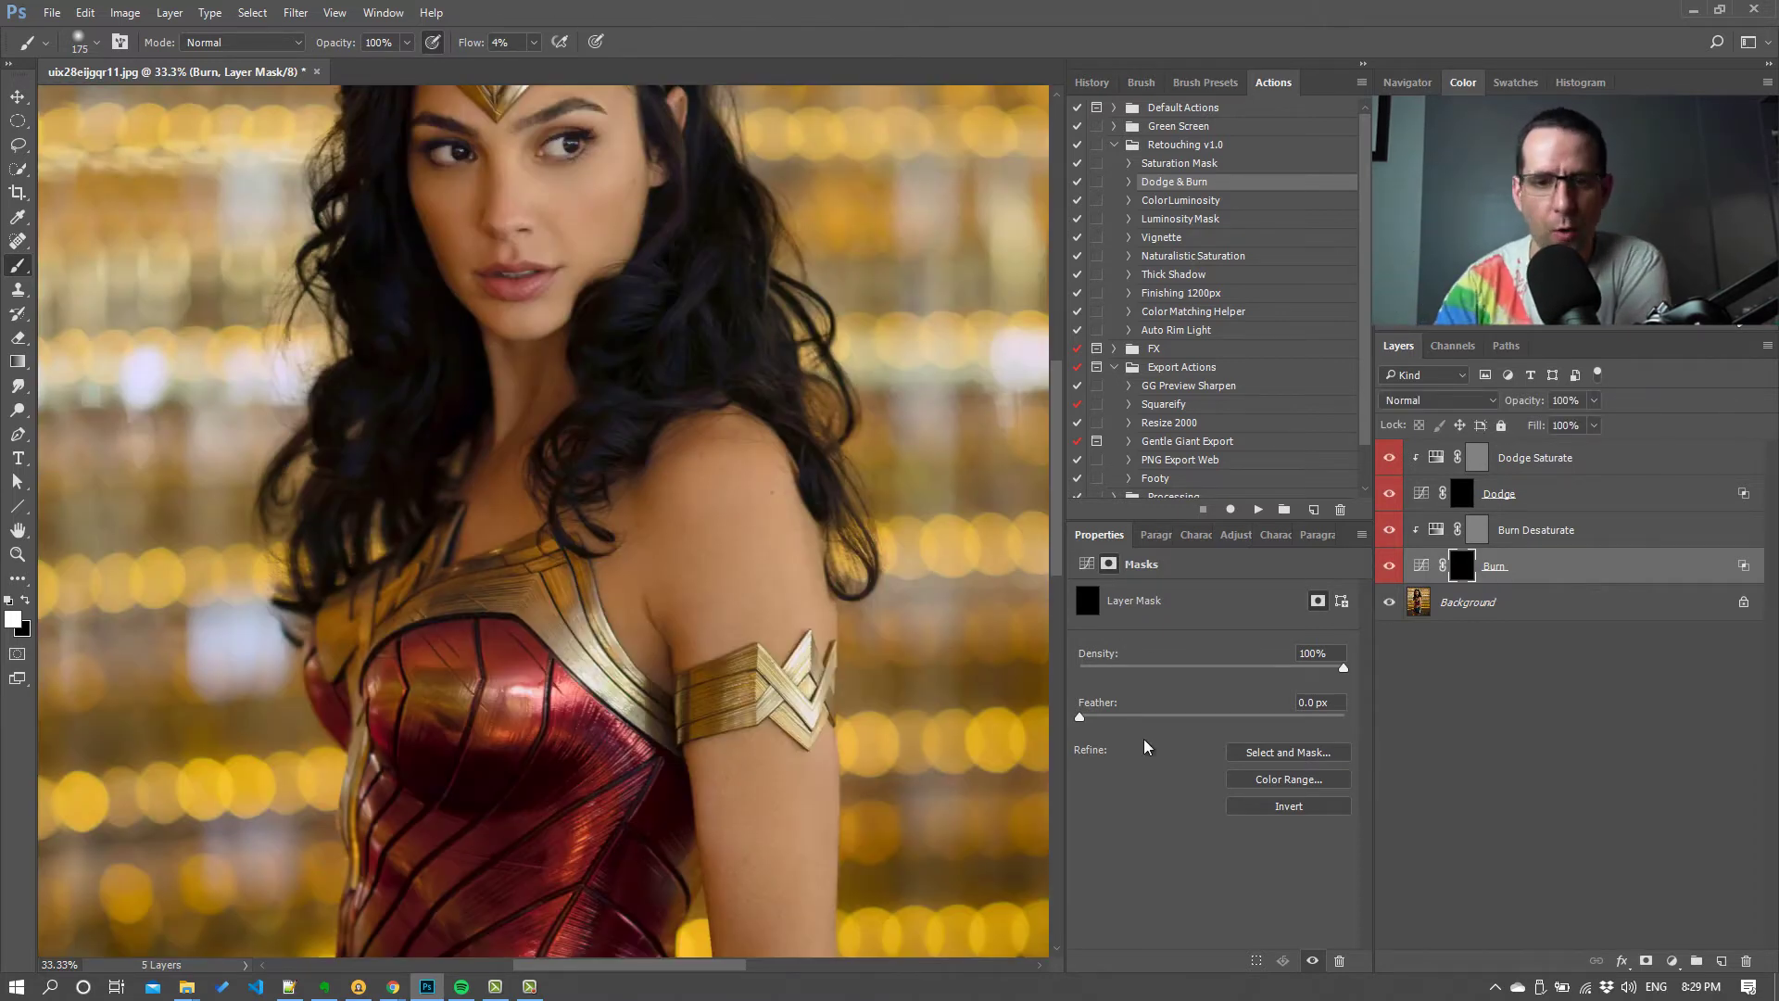
- Zoom in on the face and shrink the brush for finer burning
{"action": "scroll", "coordinate": [568, 455], "scroll_direction": "up", "scroll_amount": 2}
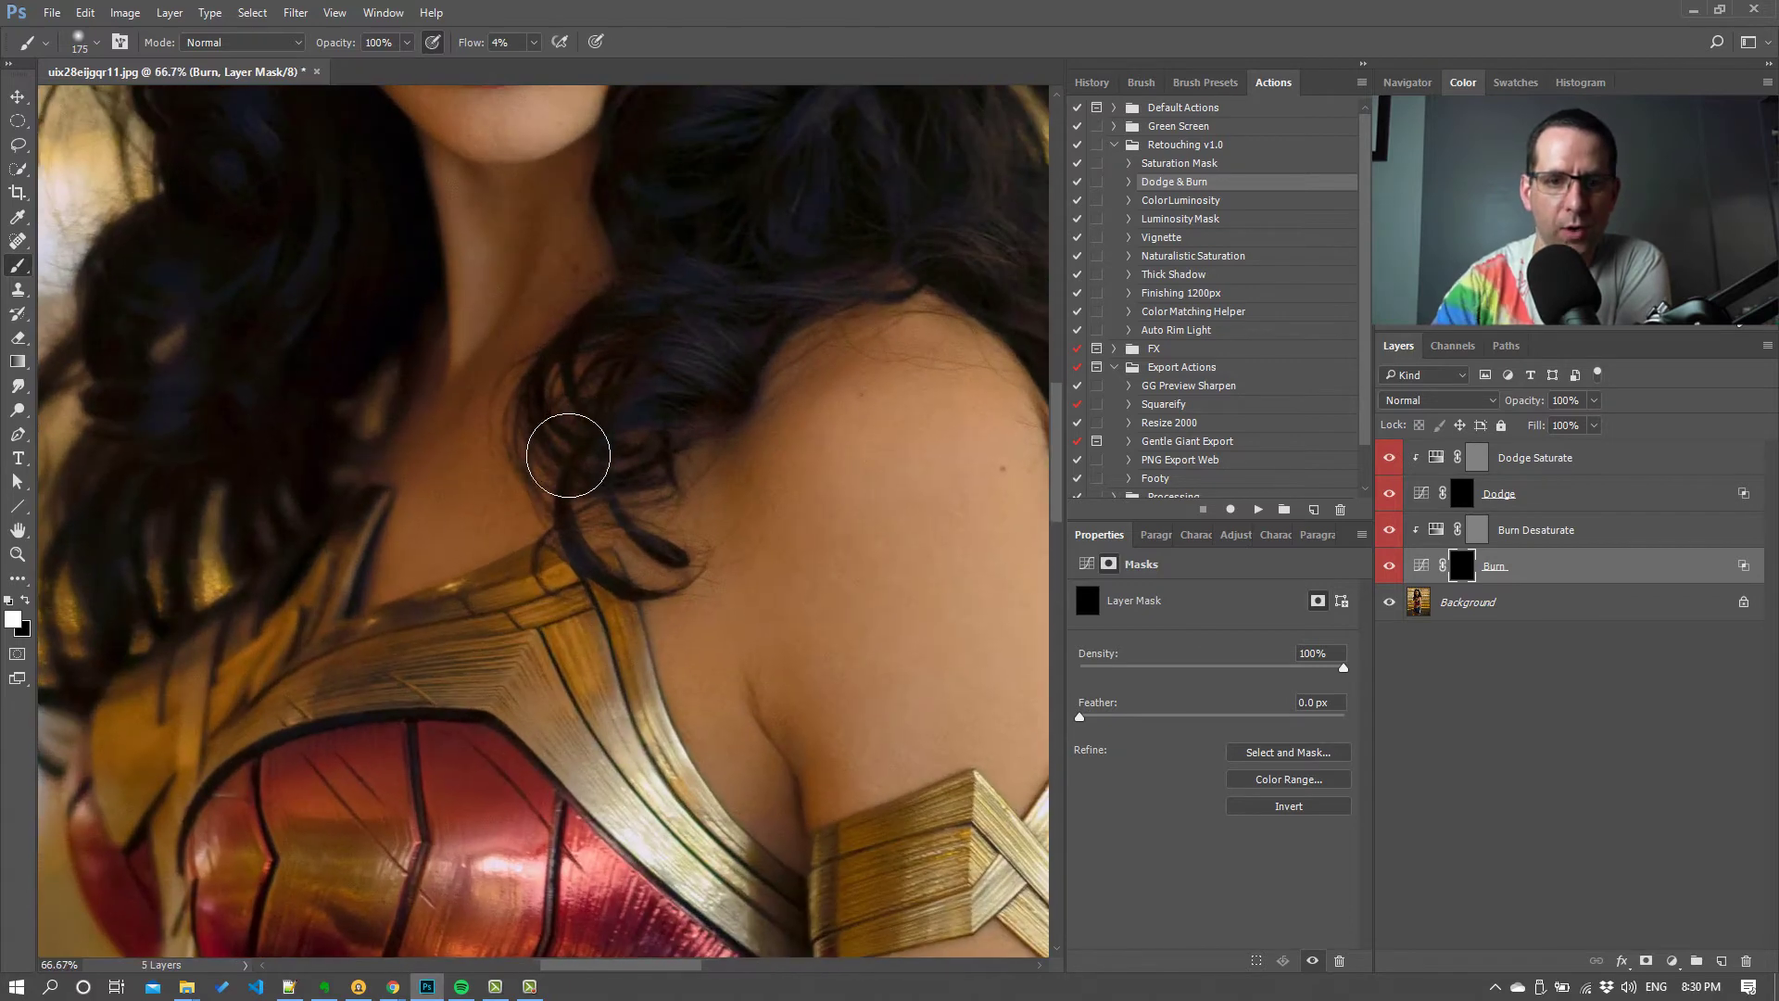
{"action": "scroll", "coordinate": [1054, 380], "scroll_direction": "up", "scroll_amount": 5}
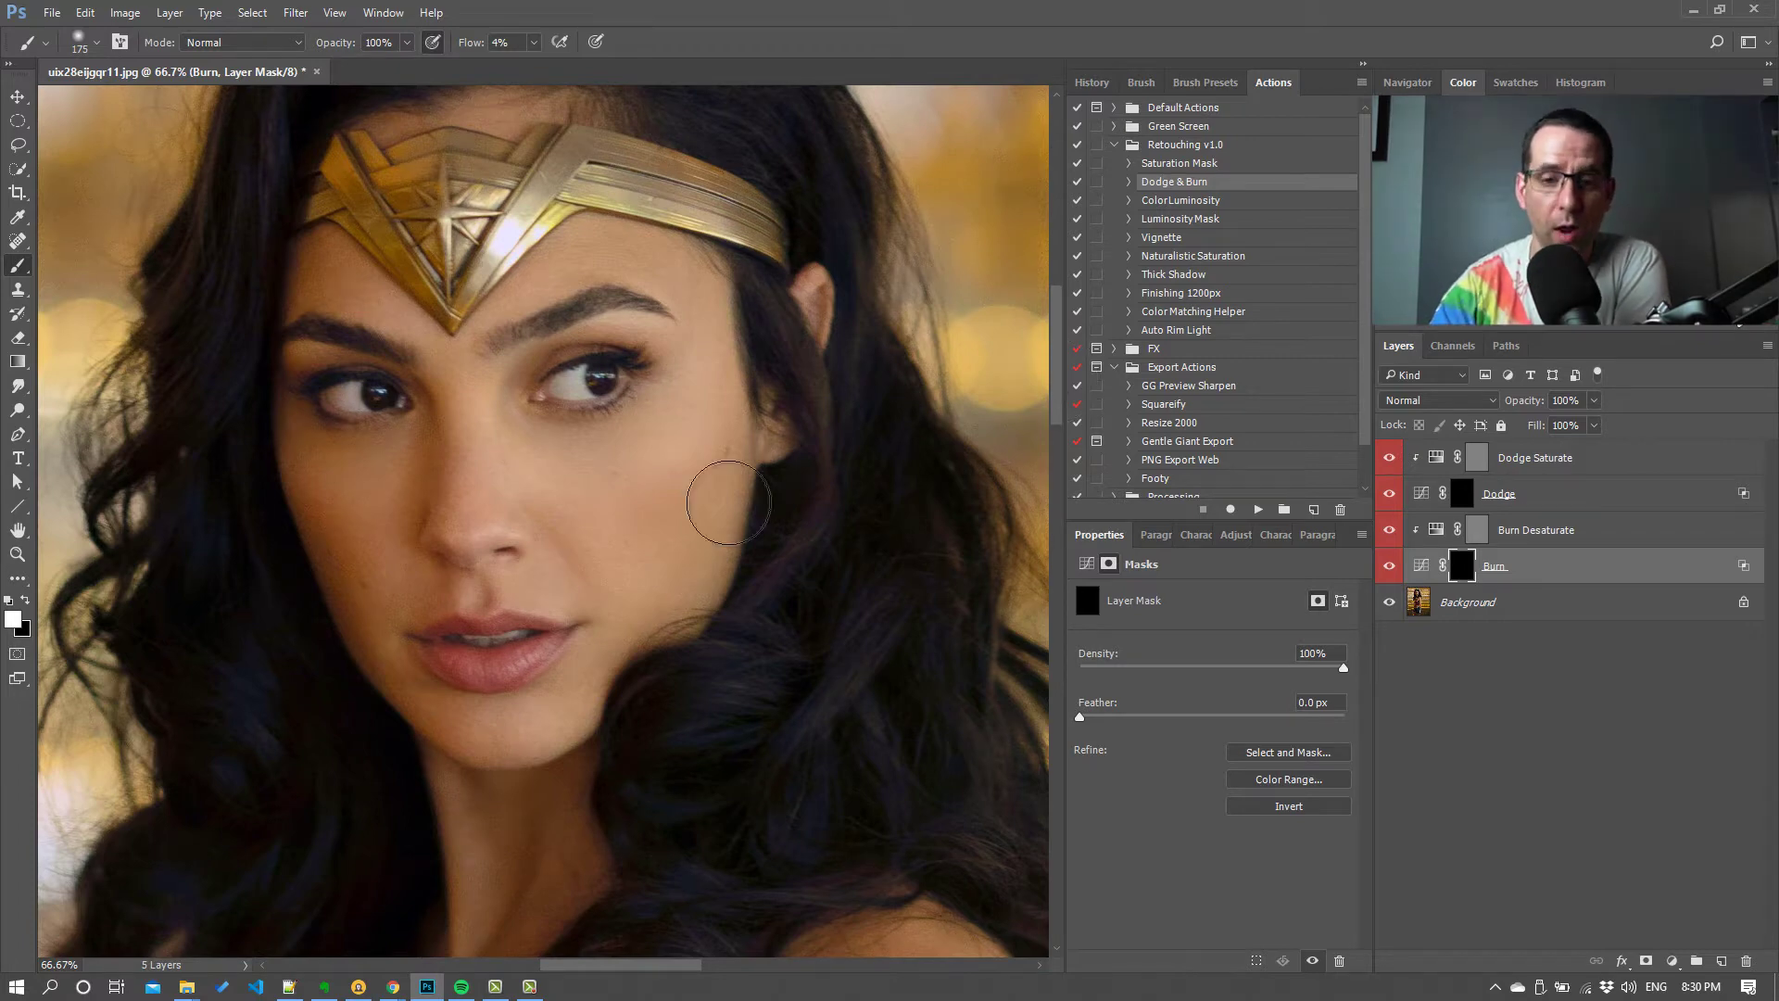
{"action": "key", "text": "bracketleft"}
{"action": "key", "text": "bracketleft"}
{"action": "key", "text": "bracketleft"}
{"action": "key", "text": "bracketleft"}
{"action": "key", "text": "bracketleft"}
{"action": "key", "text": "bracketleft"}
{"action": "key", "text": "bracketleft"}
{"action": "key", "text": "bracketleft"}
{"action": "key", "text": "bracketleft"}
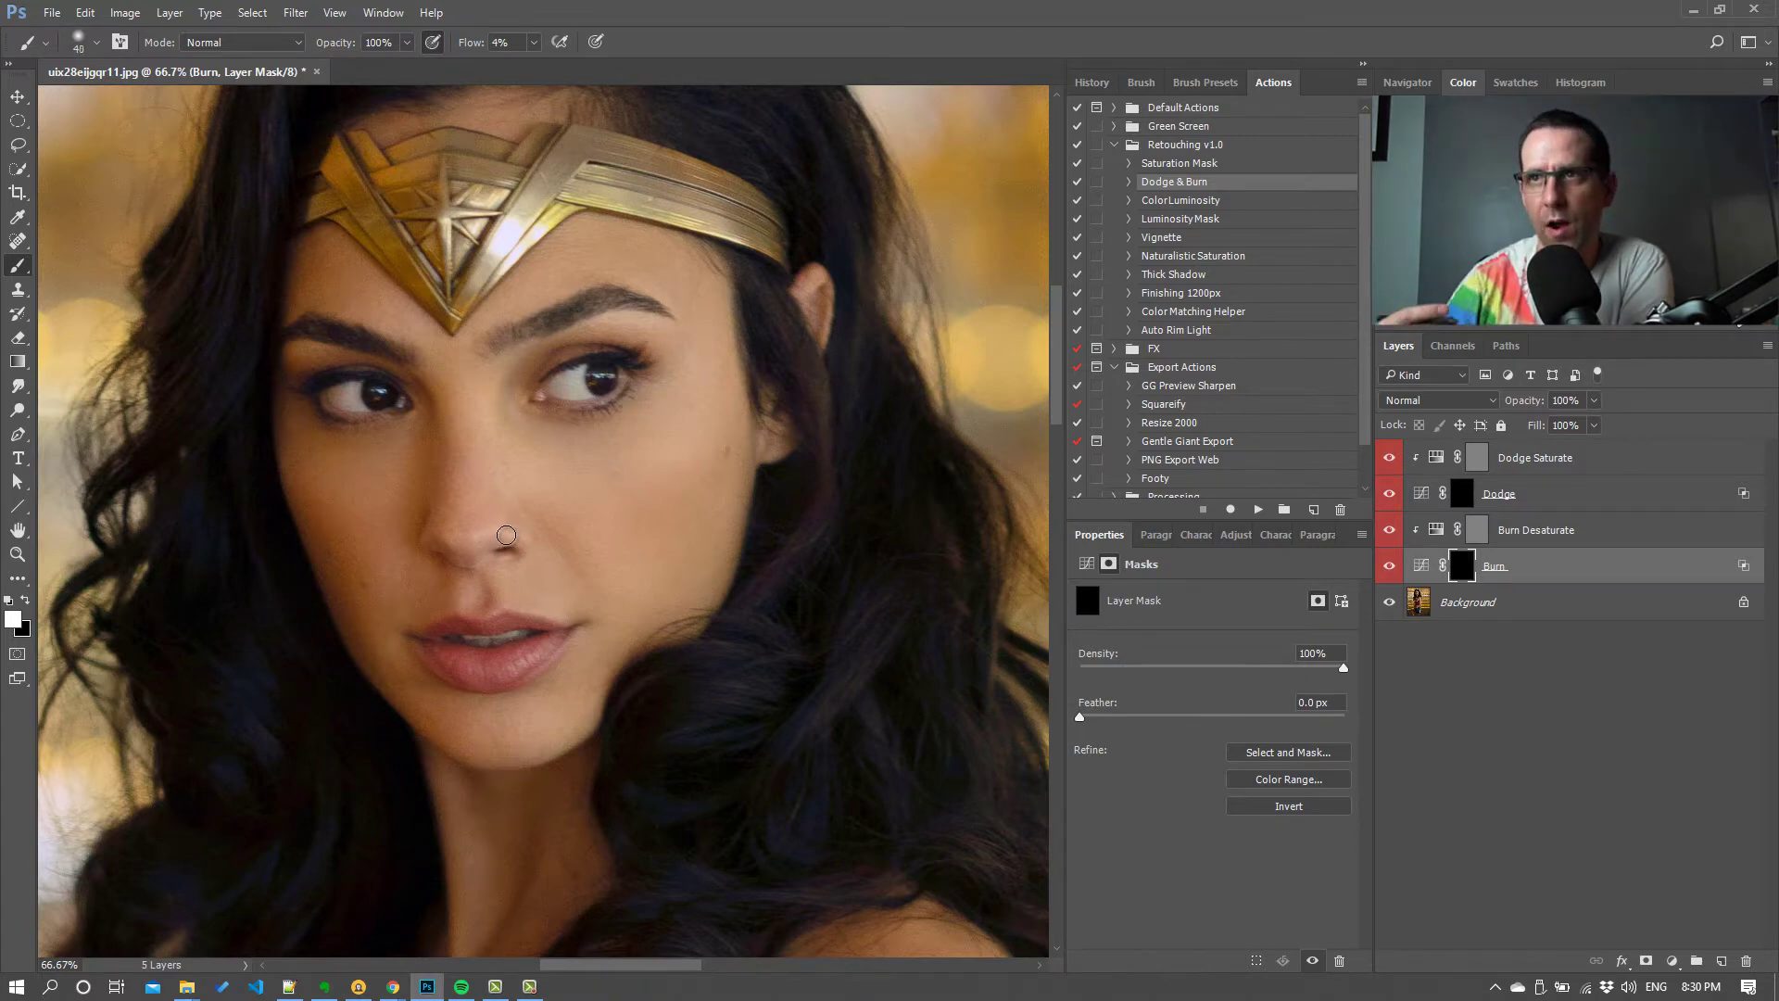
{"action": "key", "text": "bracketleft"}
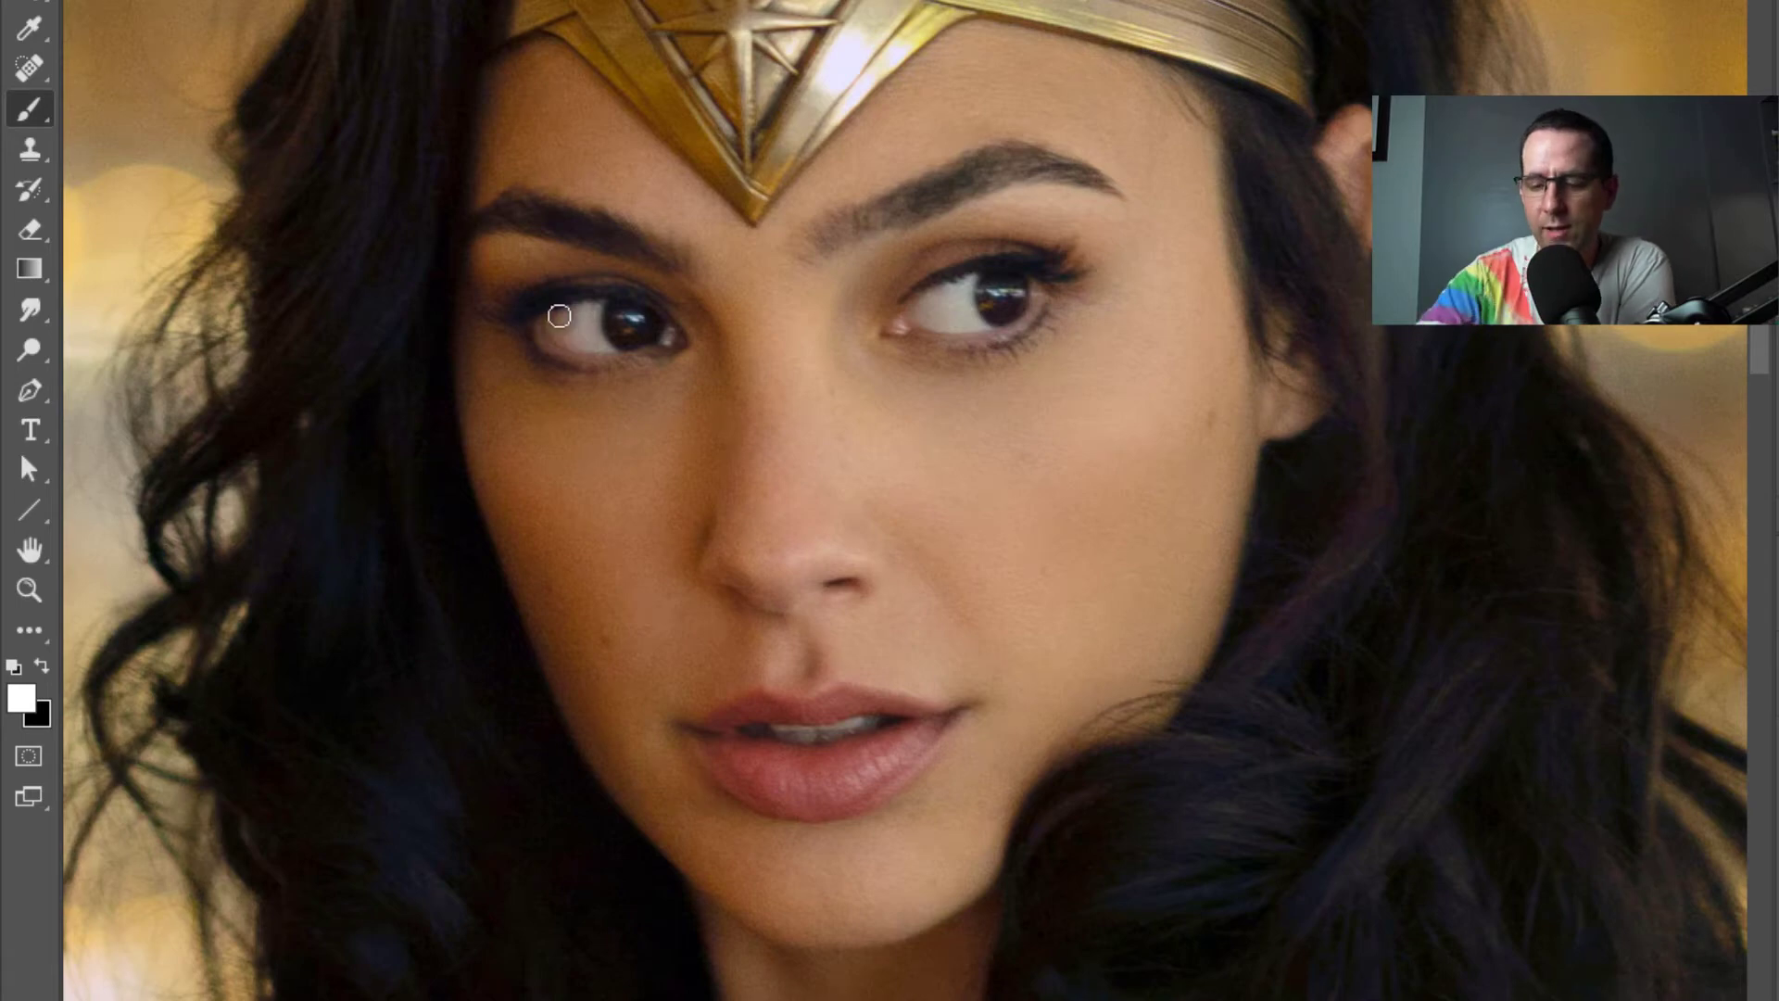
{"action": "key", "text": "ctrl+plus"}
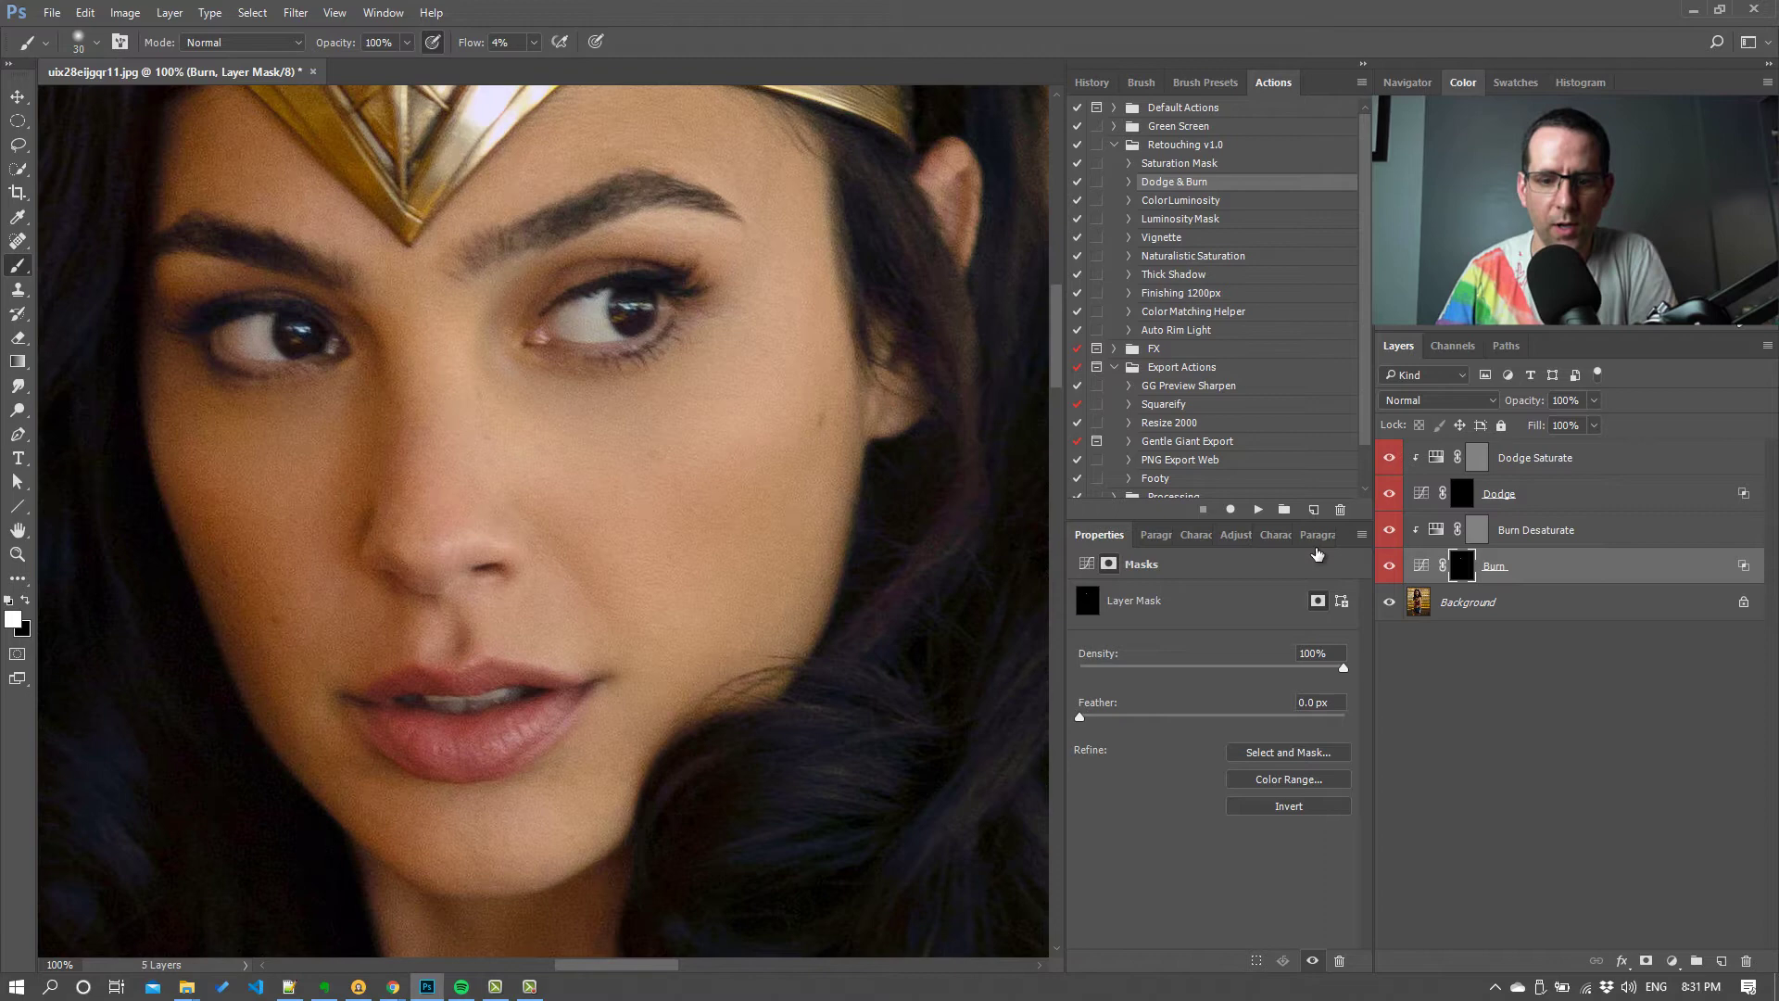
- Preview the Burn mask, then target and preview the empty Dodge mask before returning to the photo
{"action": "left_click", "coordinate": [1463, 569], "text": "alt"}
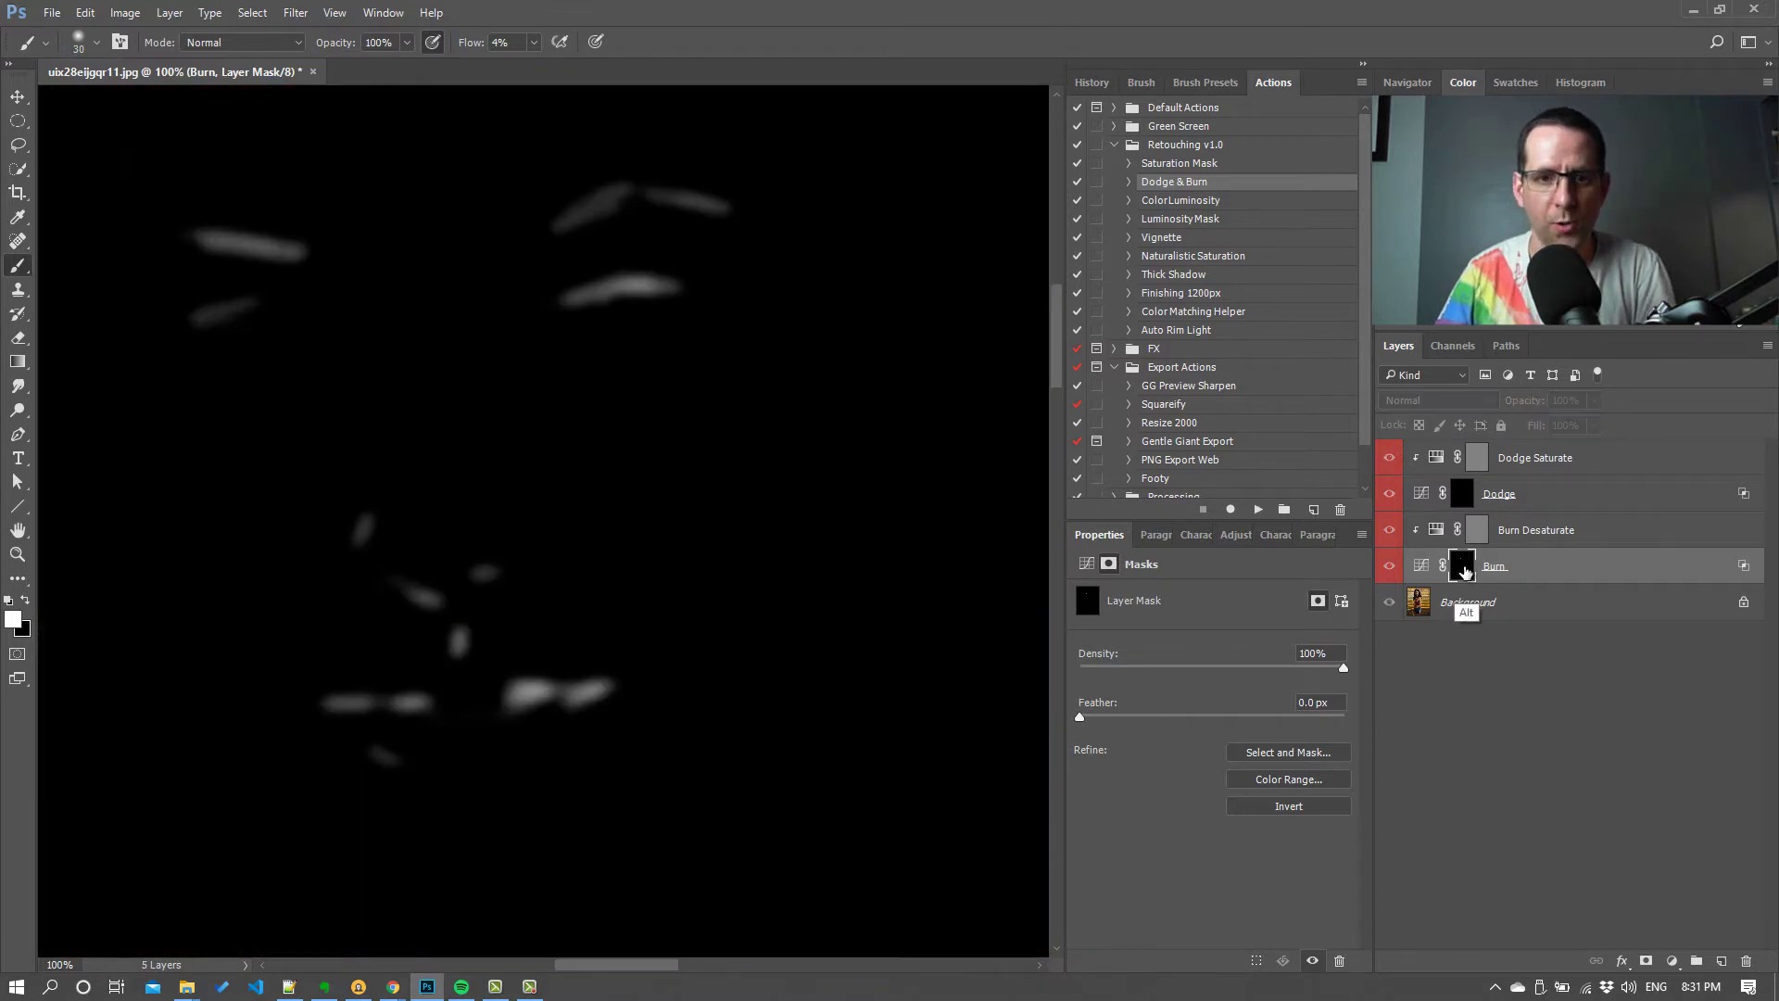
{"action": "left_click", "coordinate": [1464, 567], "text": "alt"}
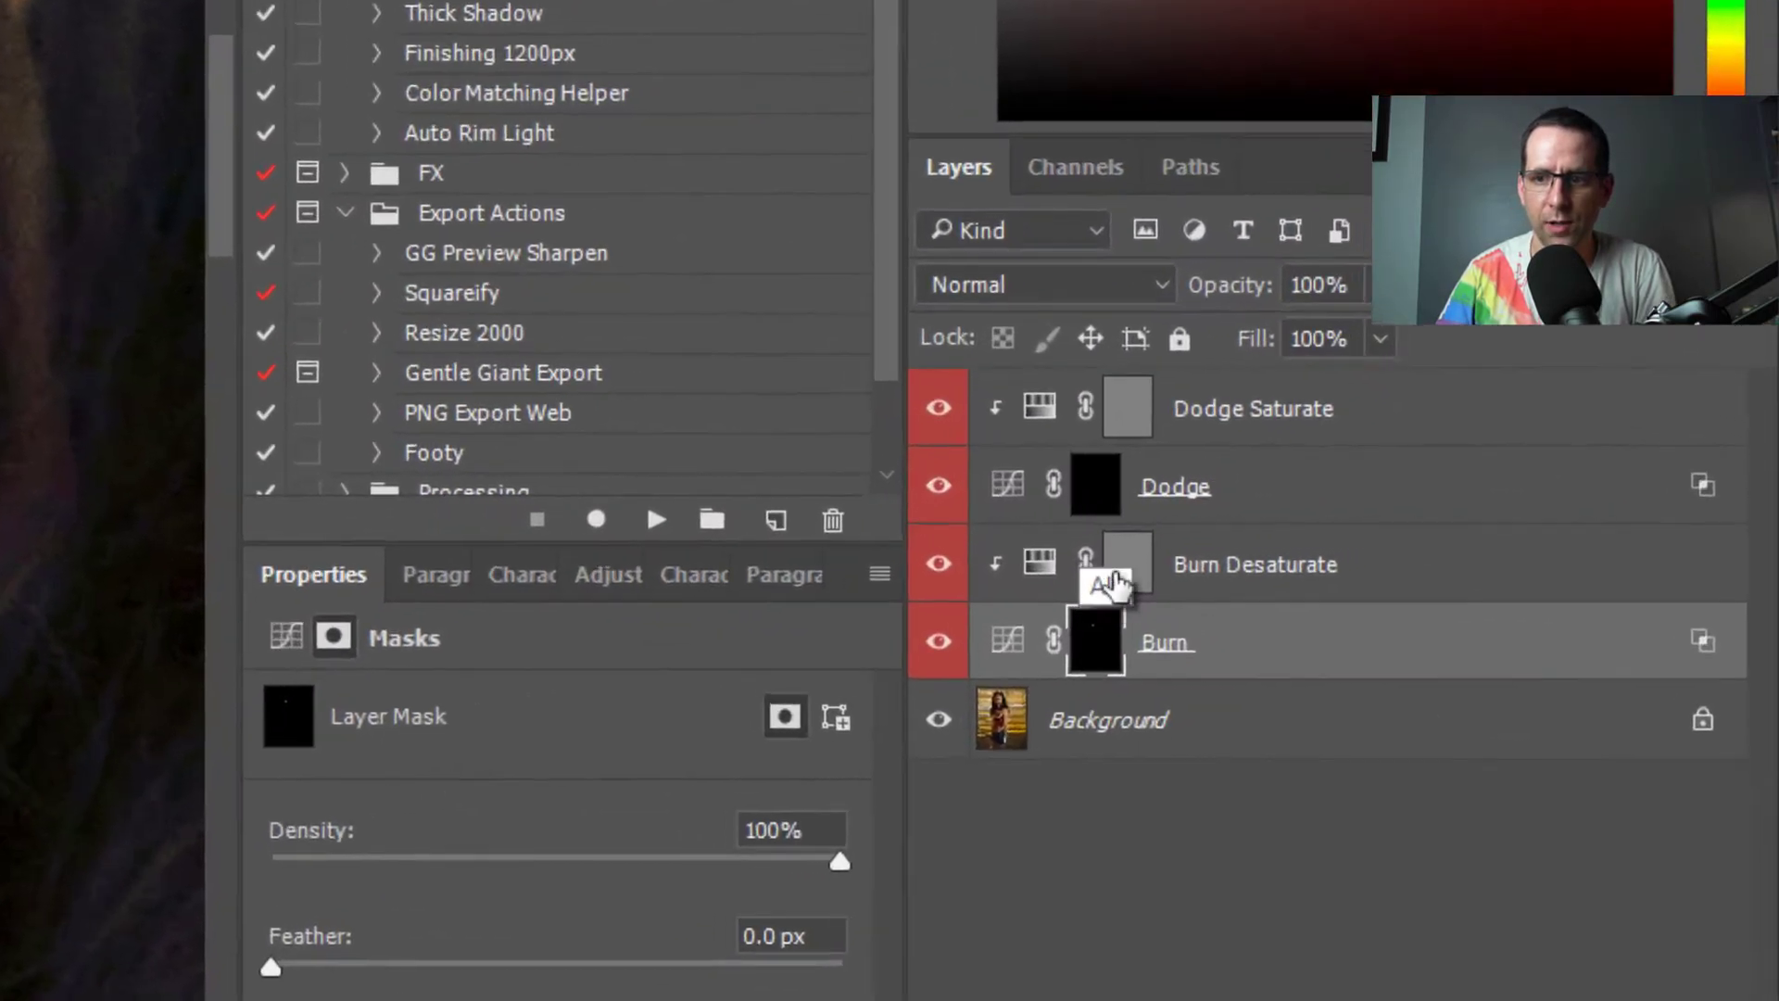
{"action": "left_click", "coordinate": [1465, 500]}
{"action": "left_click", "coordinate": [1100, 498], "text": "alt"}
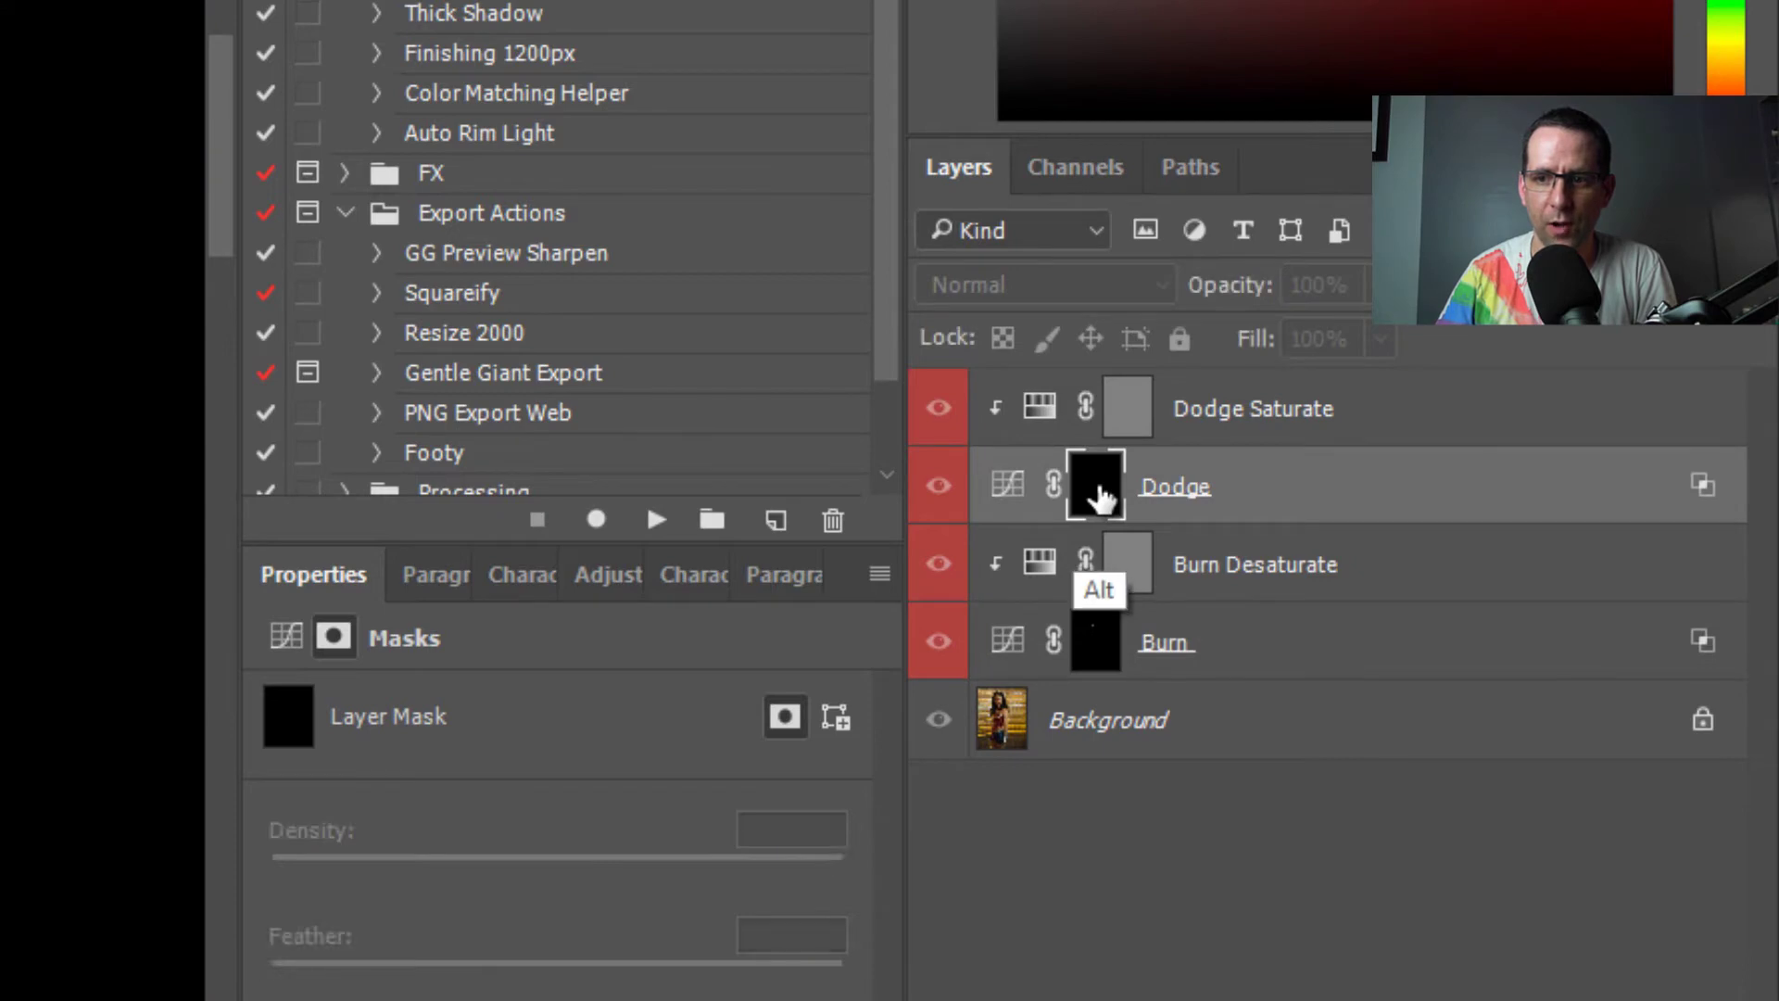
{"action": "left_click", "coordinate": [1097, 493], "text": "alt"}
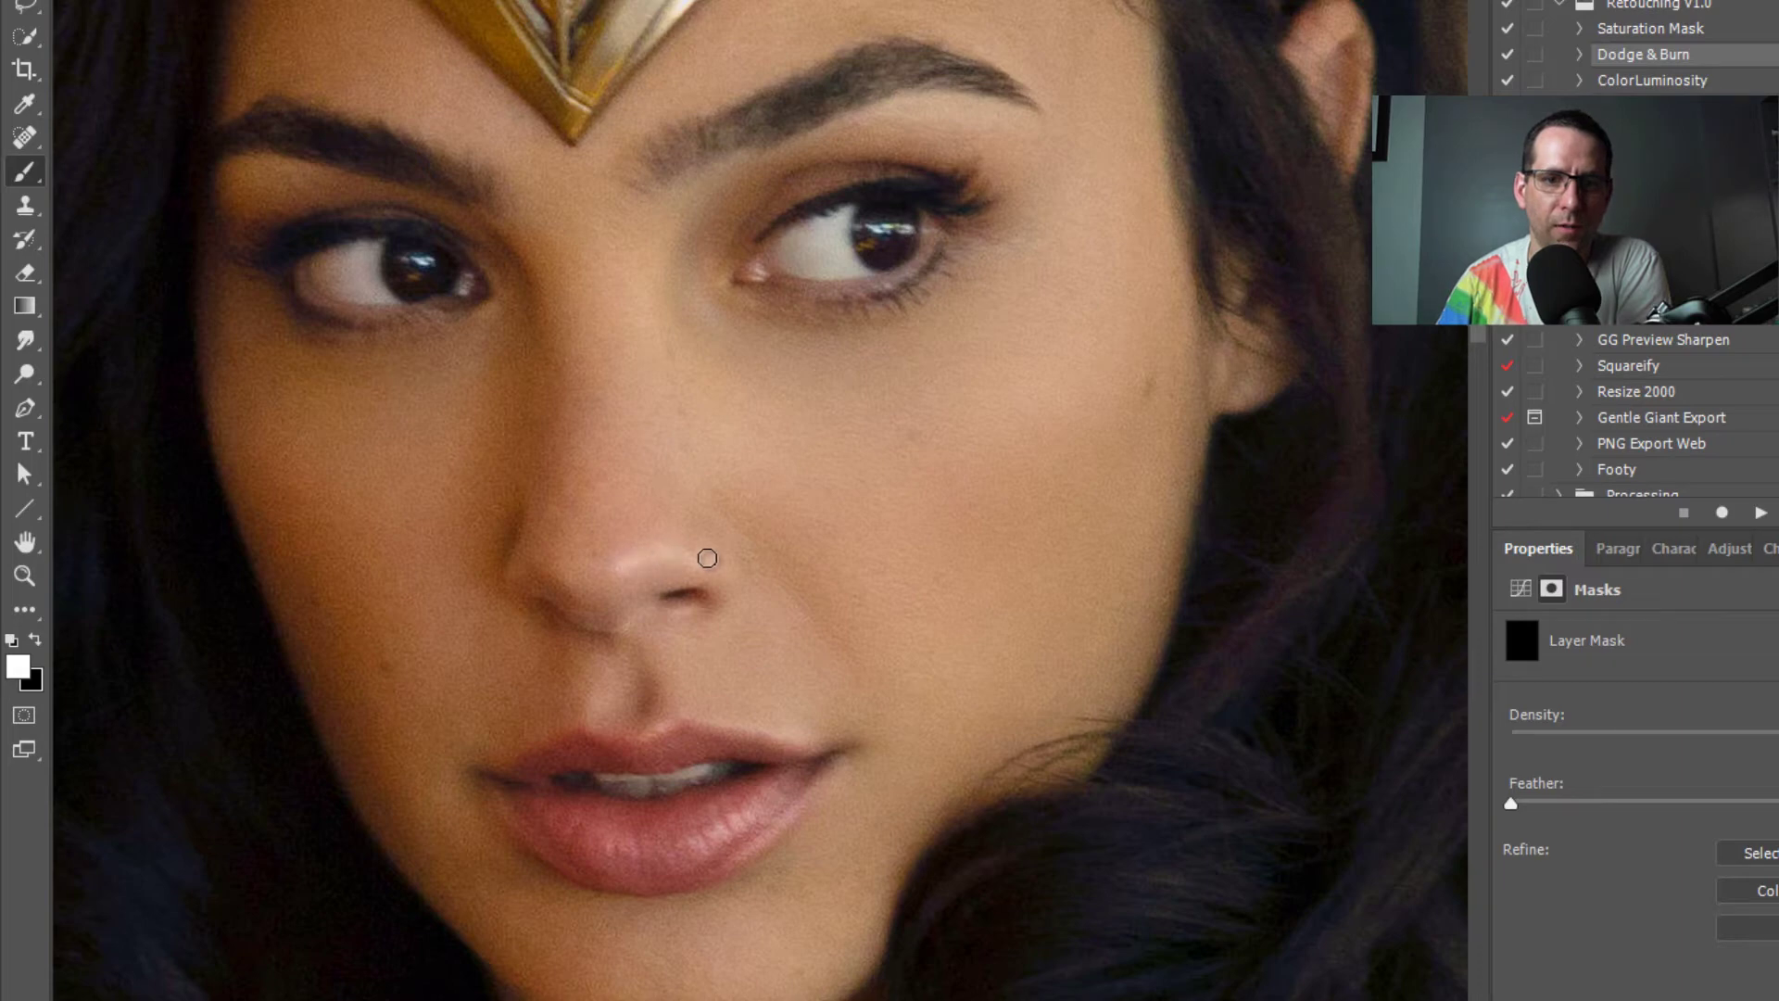
- Zoom around the face and enlarge the brush to 50 px for dodging
{"action": "key", "text": "ctrl+minus"}
{"action": "key", "text": "ctrl+minus"}
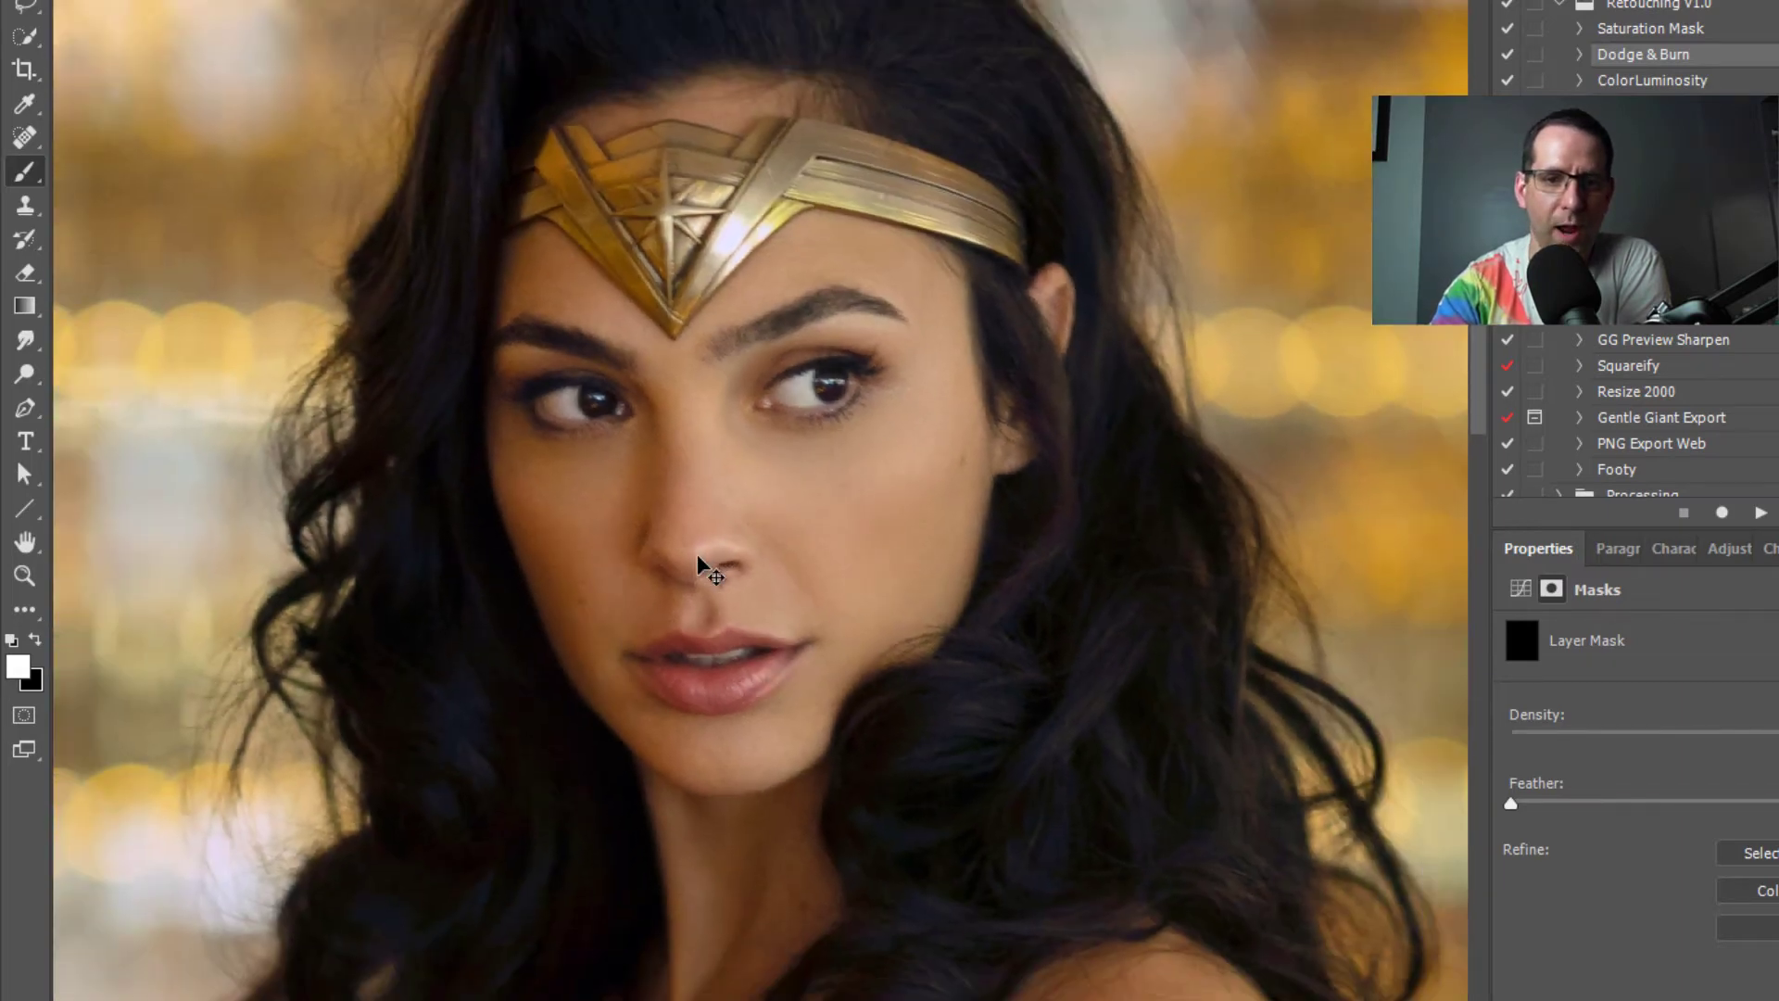
{"action": "key", "text": "ctrl+minus"}
{"action": "key", "text": "ctrl+plus"}
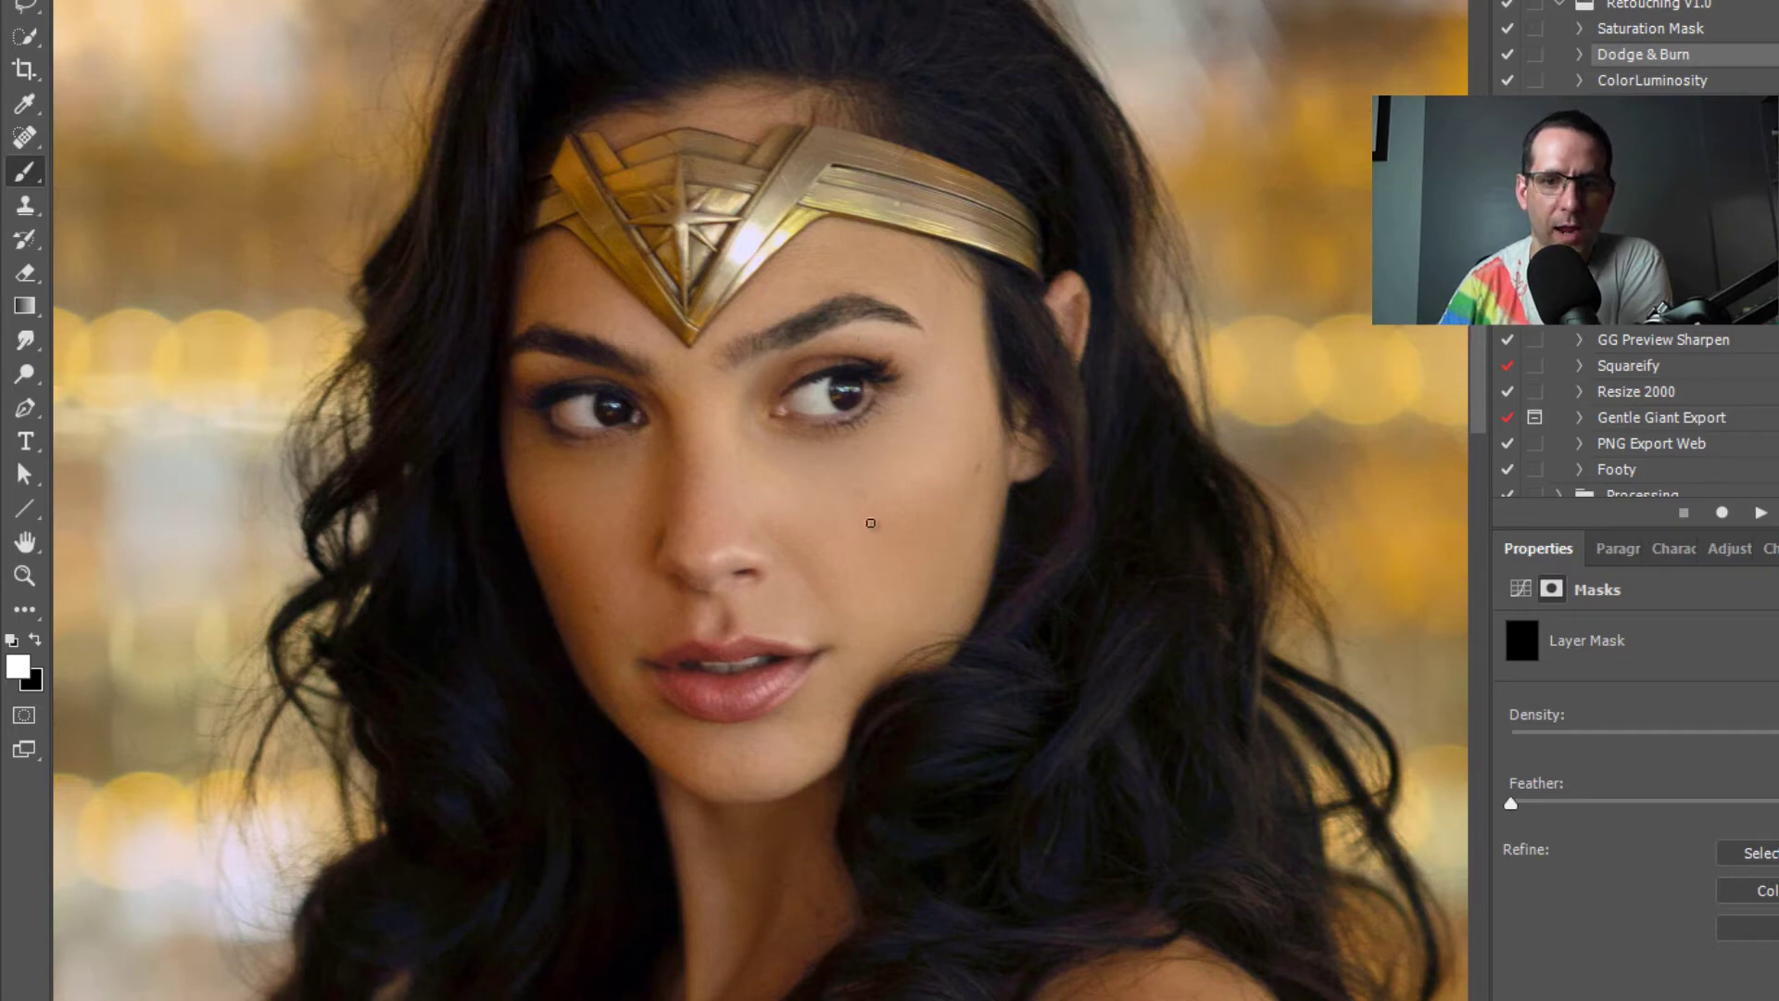
{"action": "key", "text": "bracketright"}
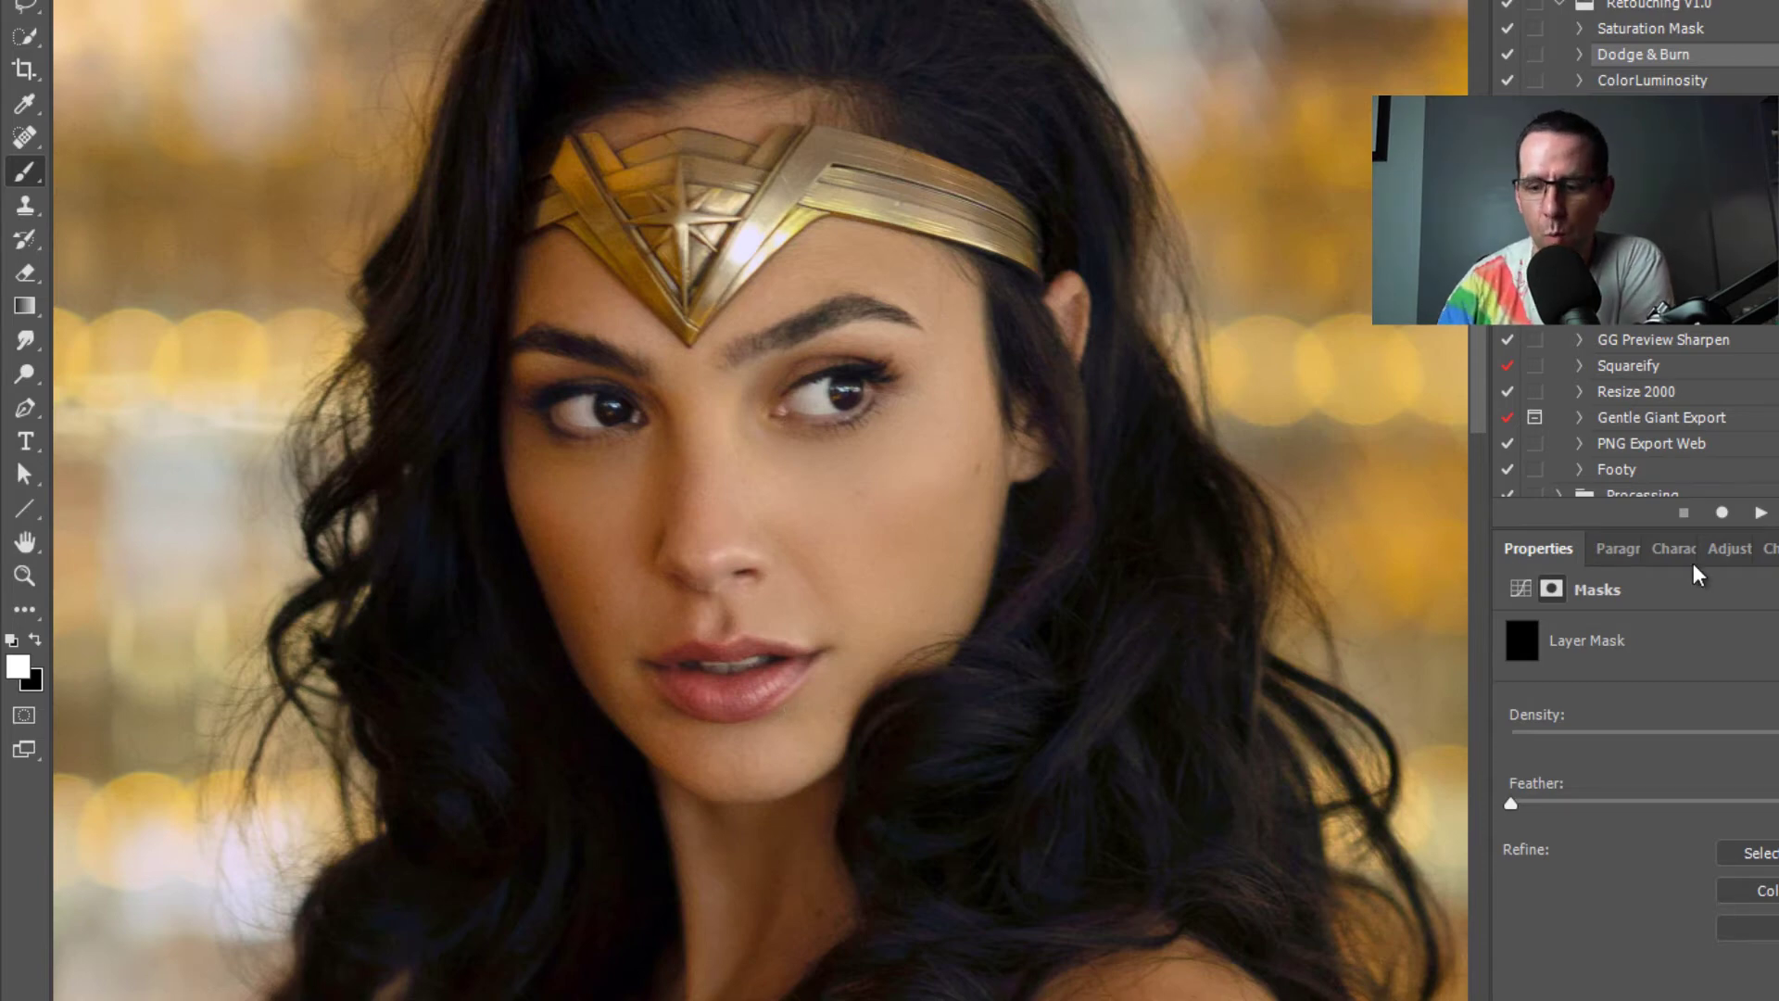
{"action": "key", "text": "ctrl+plus"}
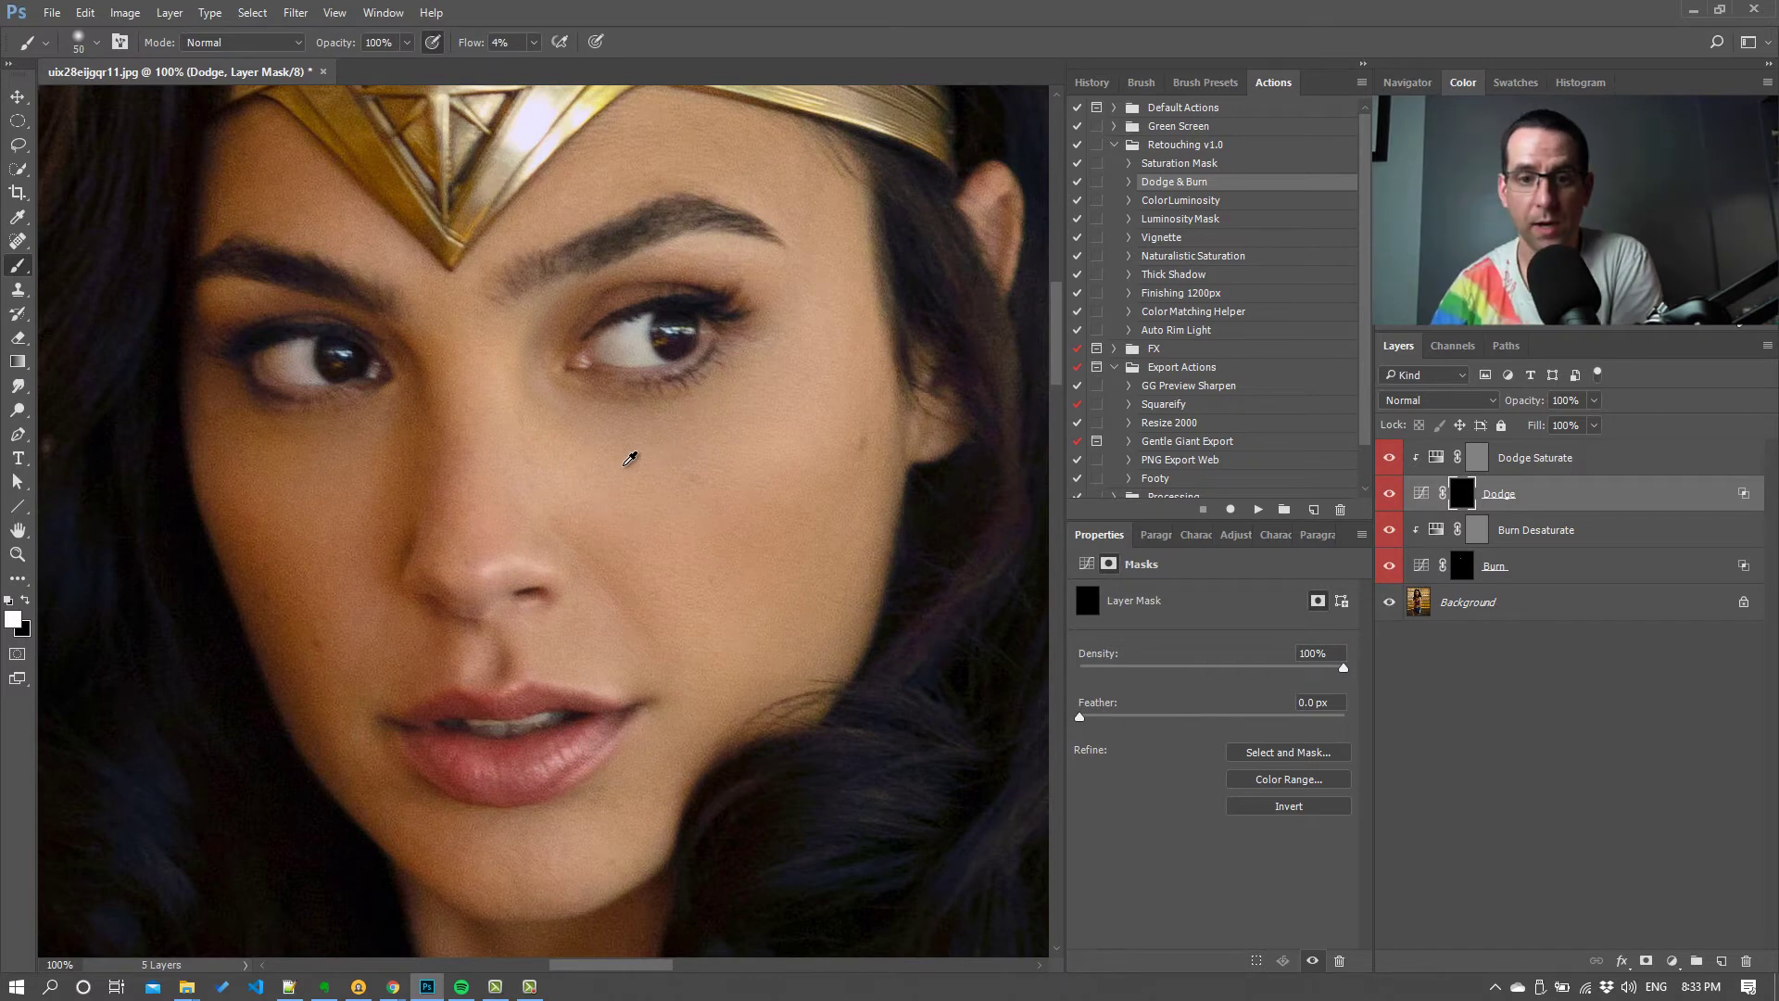
- Raise the brush flow to 98%
{"action": "scroll", "coordinate": [625, 458], "scroll_direction": "down", "scroll_amount": 1}
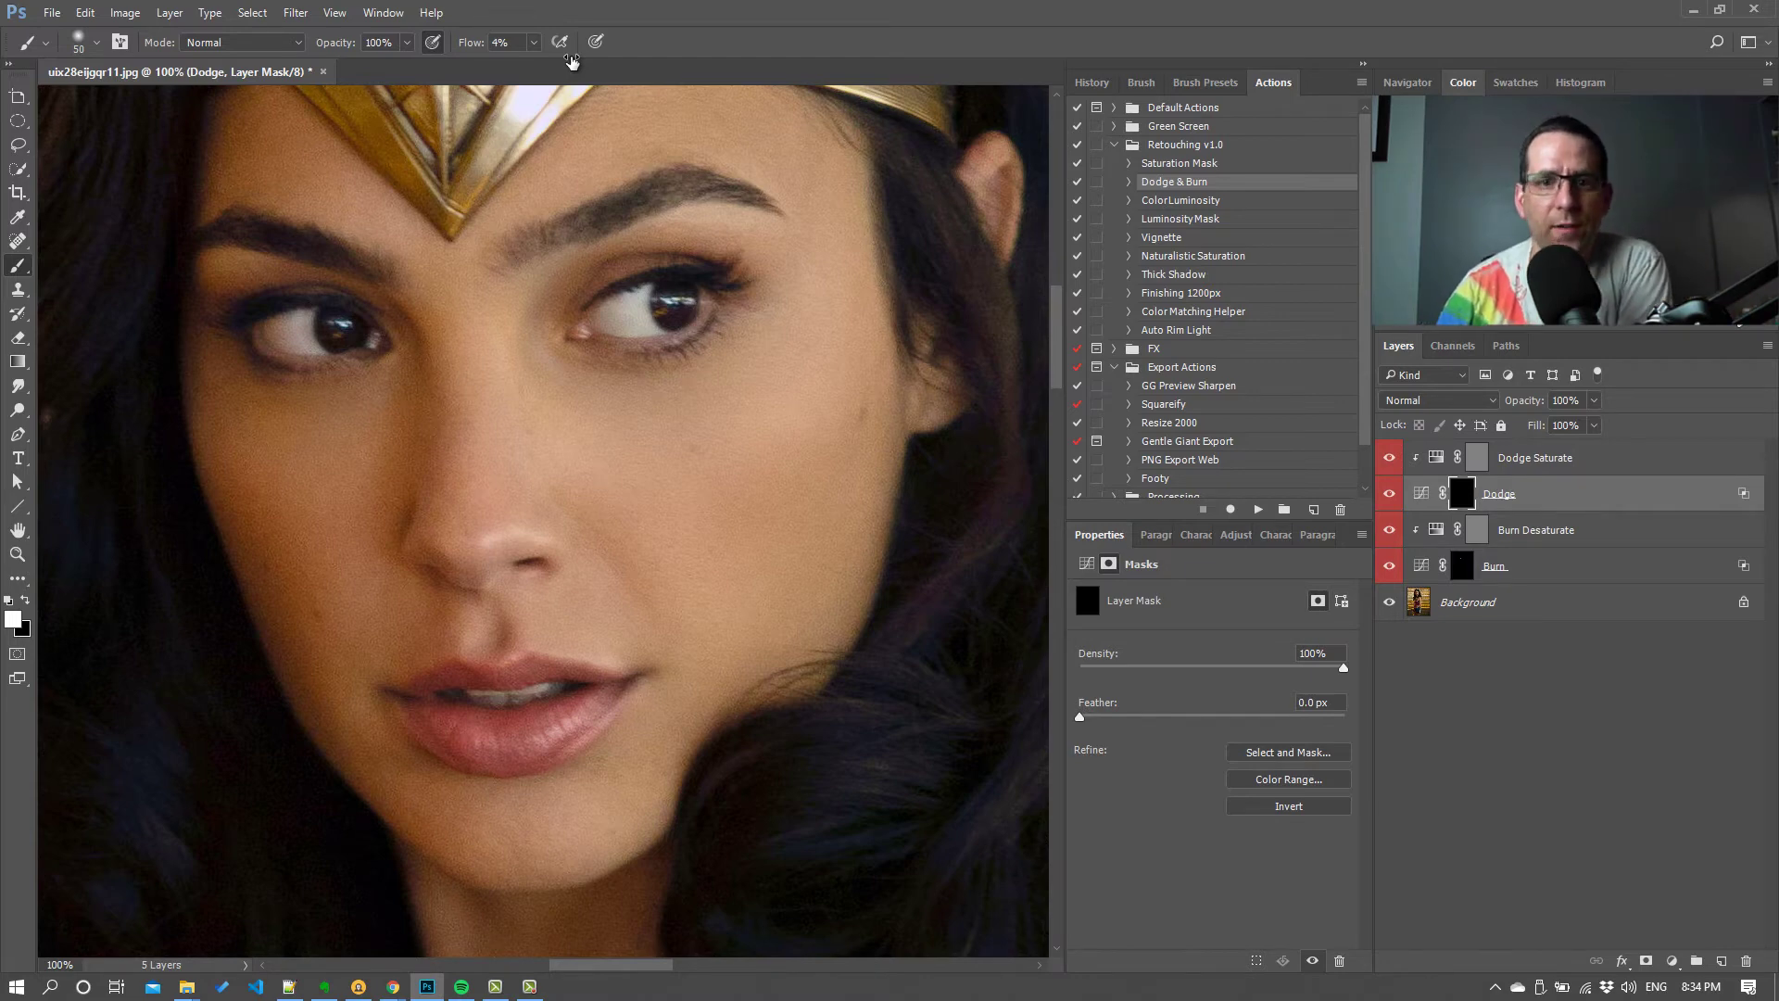
{"action": "key", "text": "shift+9"}
{"action": "key", "text": "shift+8"}
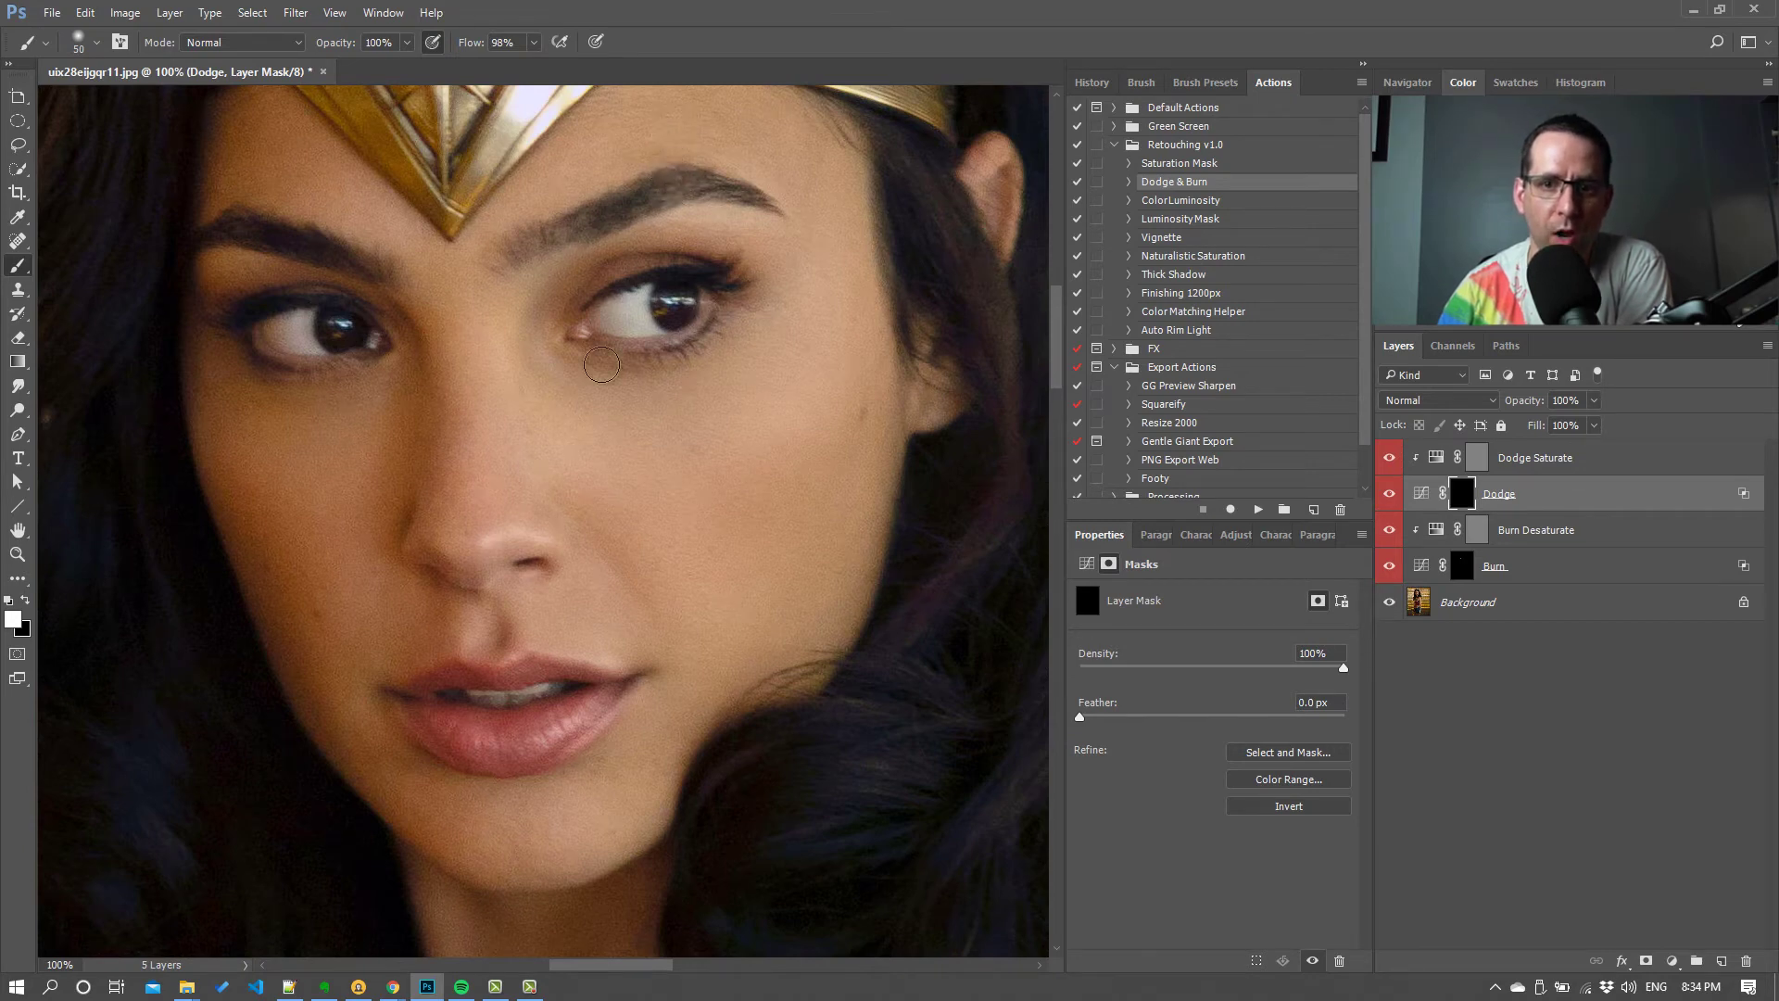
- Dodge a streak on the cheek below the eye and a forehead patch under the tiara
{"action": "left_click_drag", "start_coordinate": [602, 364], "coordinate": [571, 433]}
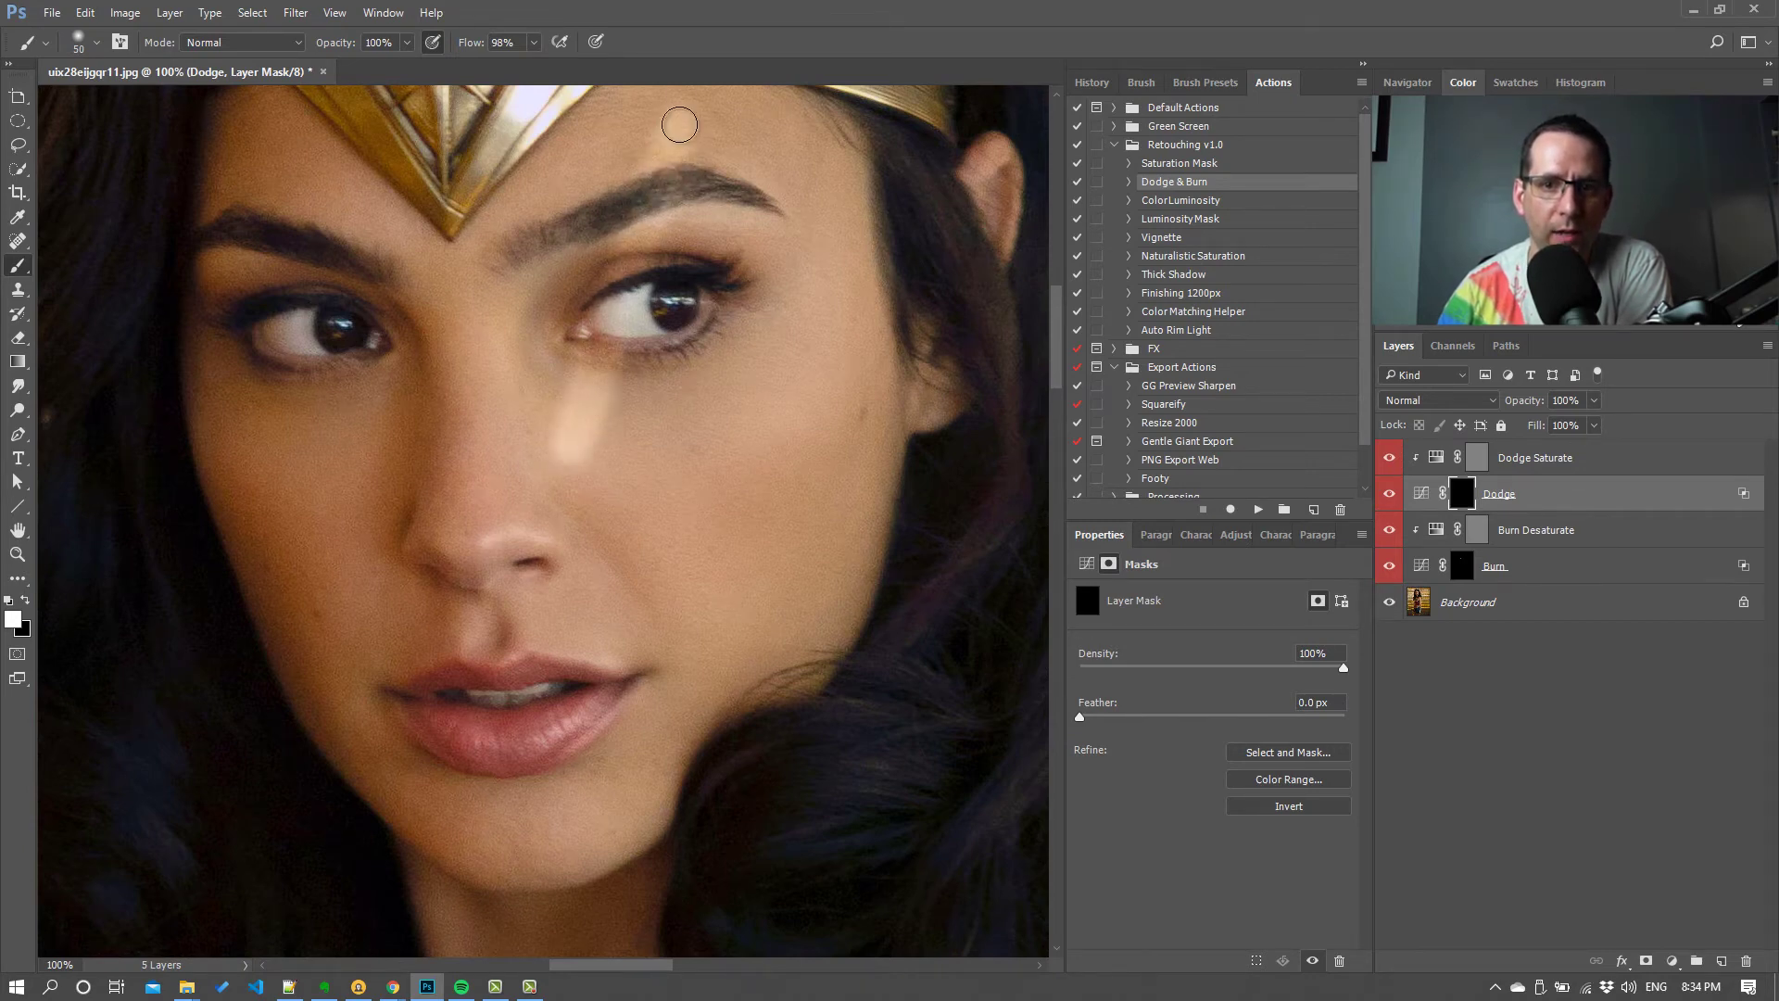
{"action": "left_click_drag", "start_coordinate": [680, 124], "coordinate": [688, 104]}
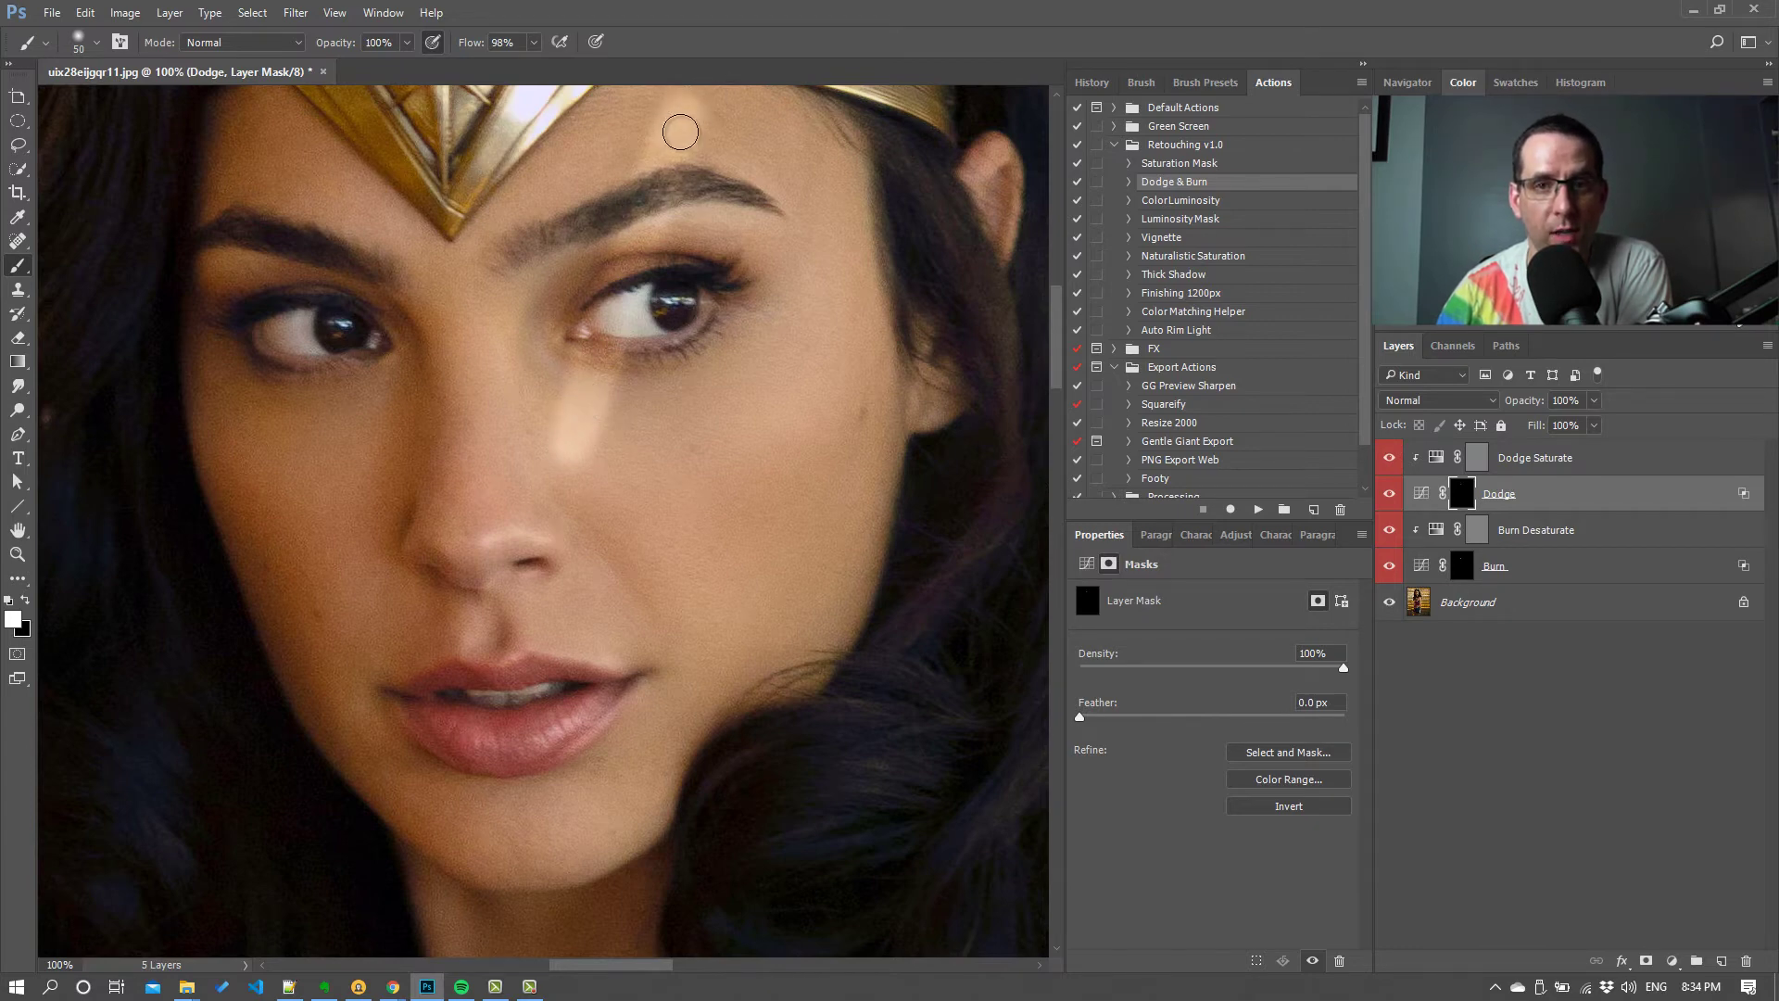
{"action": "left_click_drag", "start_coordinate": [680, 132], "coordinate": [674, 150]}
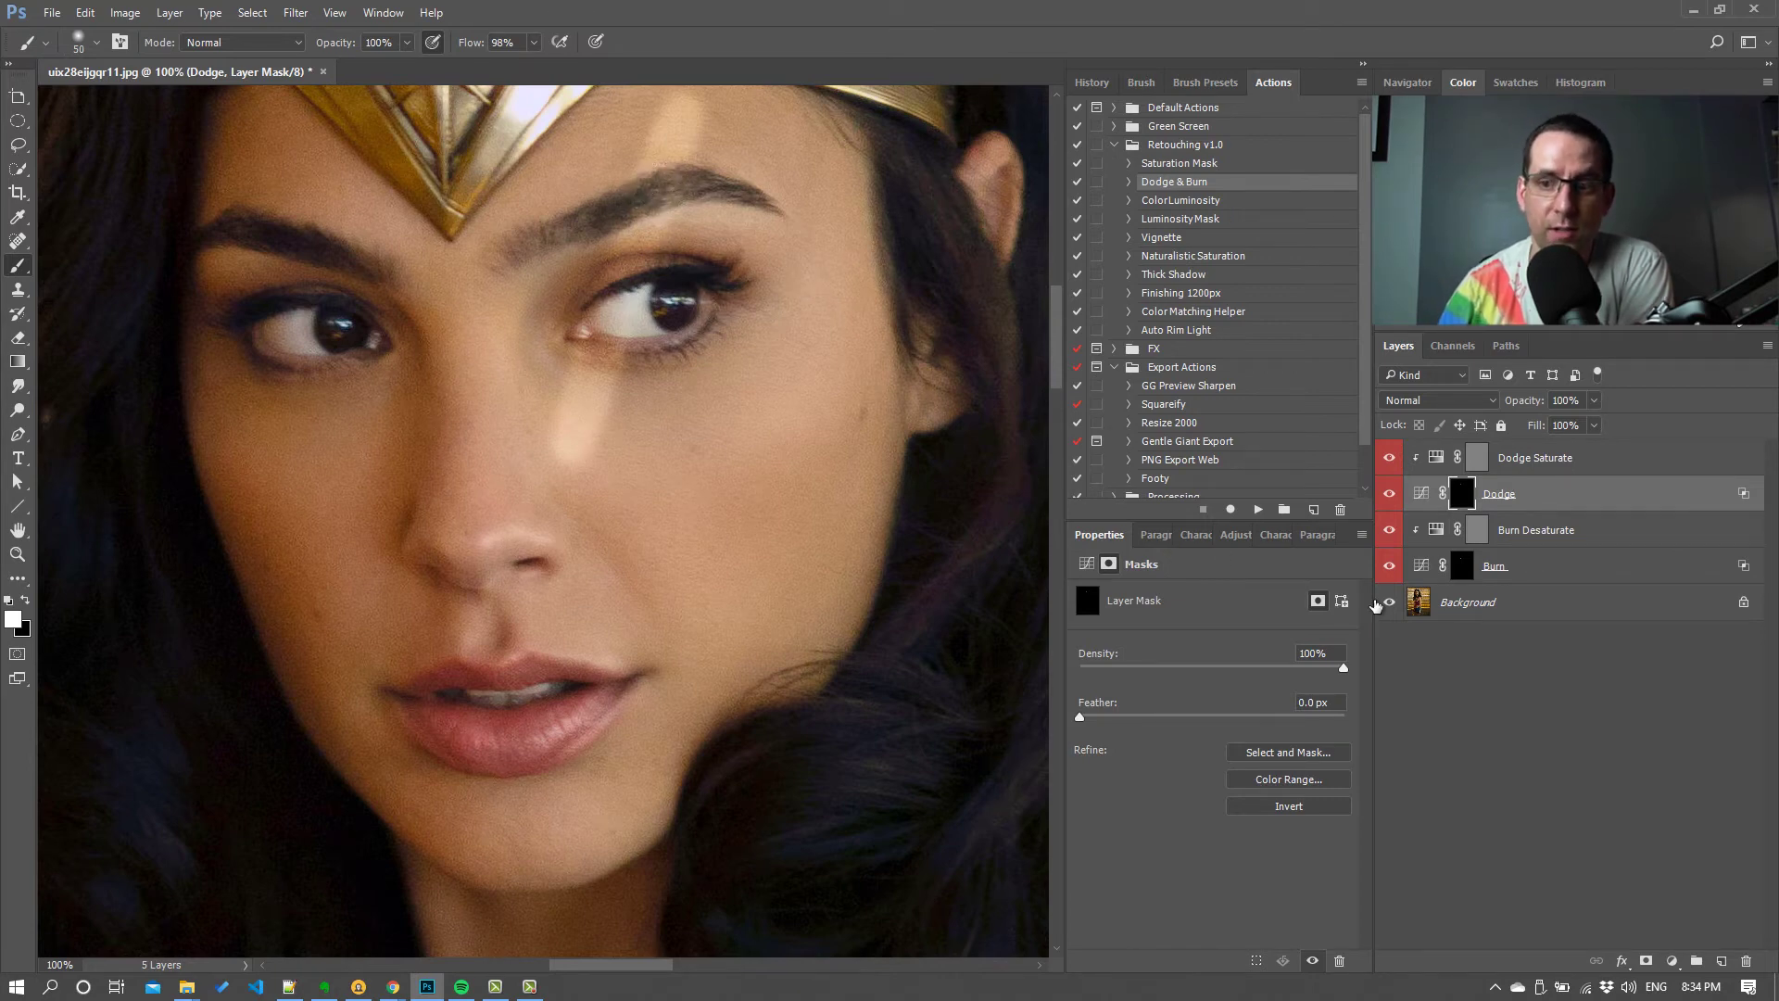
- Burn a spot on the cheek, switch back to the Dodge mask with a 40 px brush, and zoom to 50%
{"action": "left_click", "coordinate": [1461, 566]}
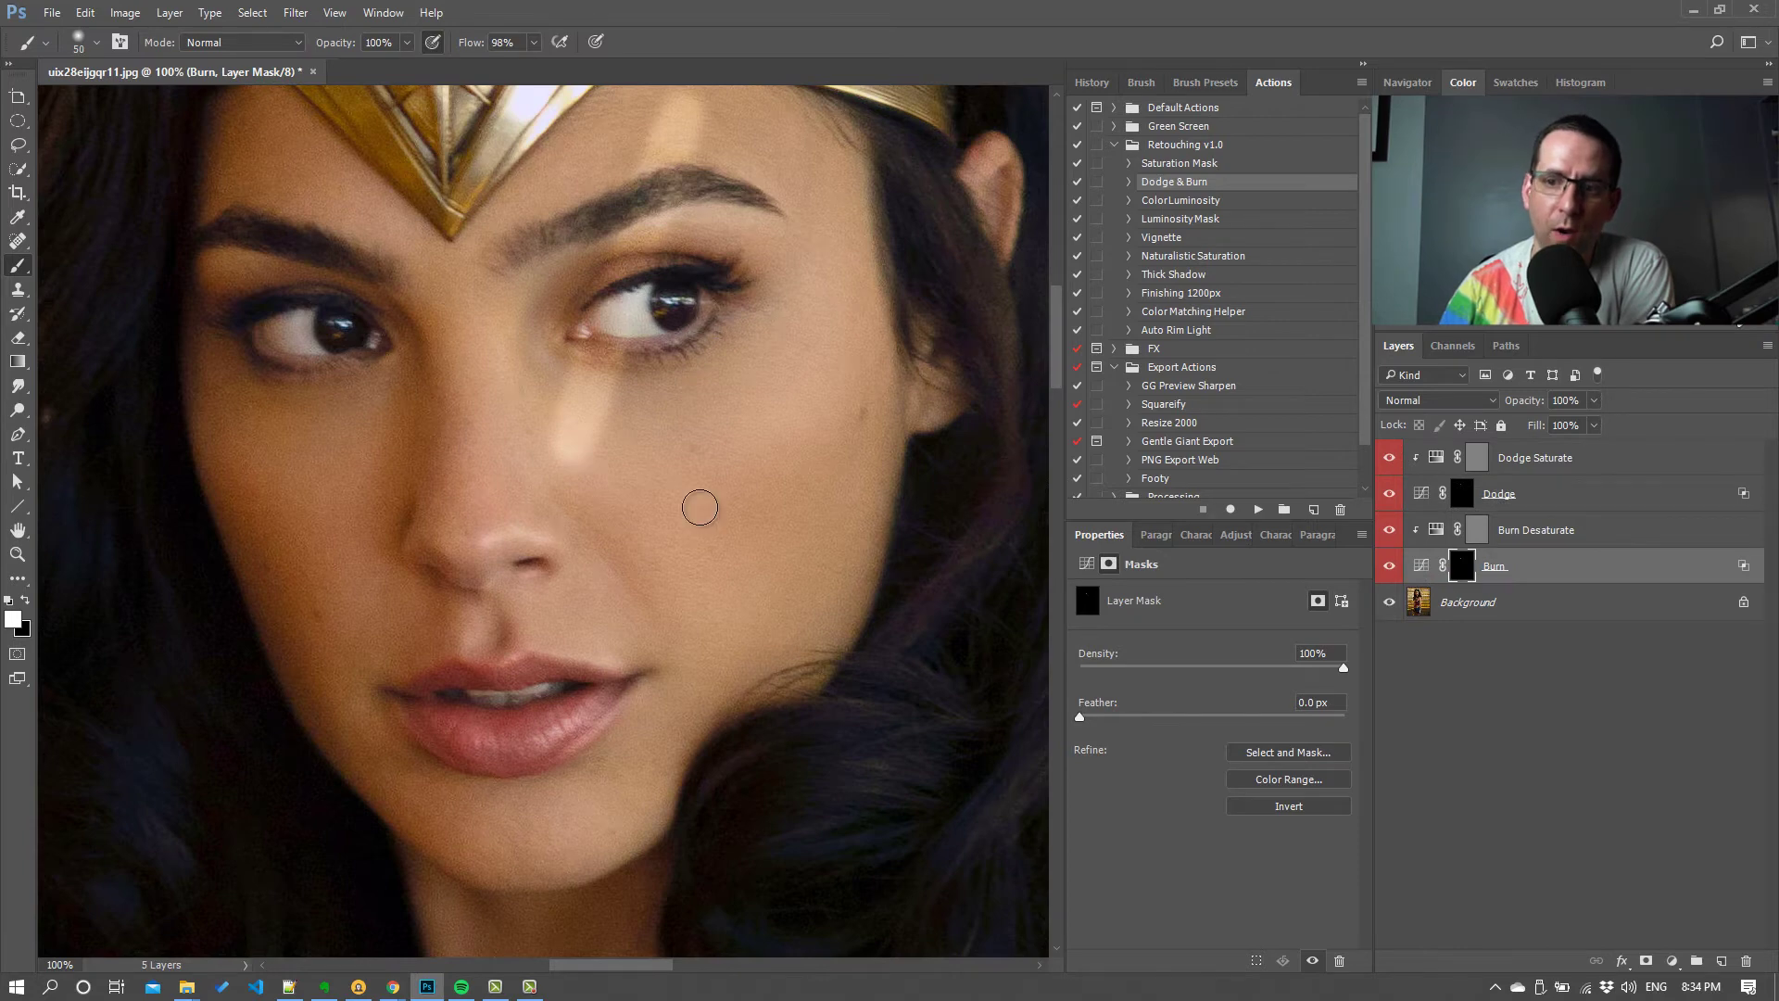
{"action": "left_click_drag", "start_coordinate": [706, 439], "coordinate": [684, 447]}
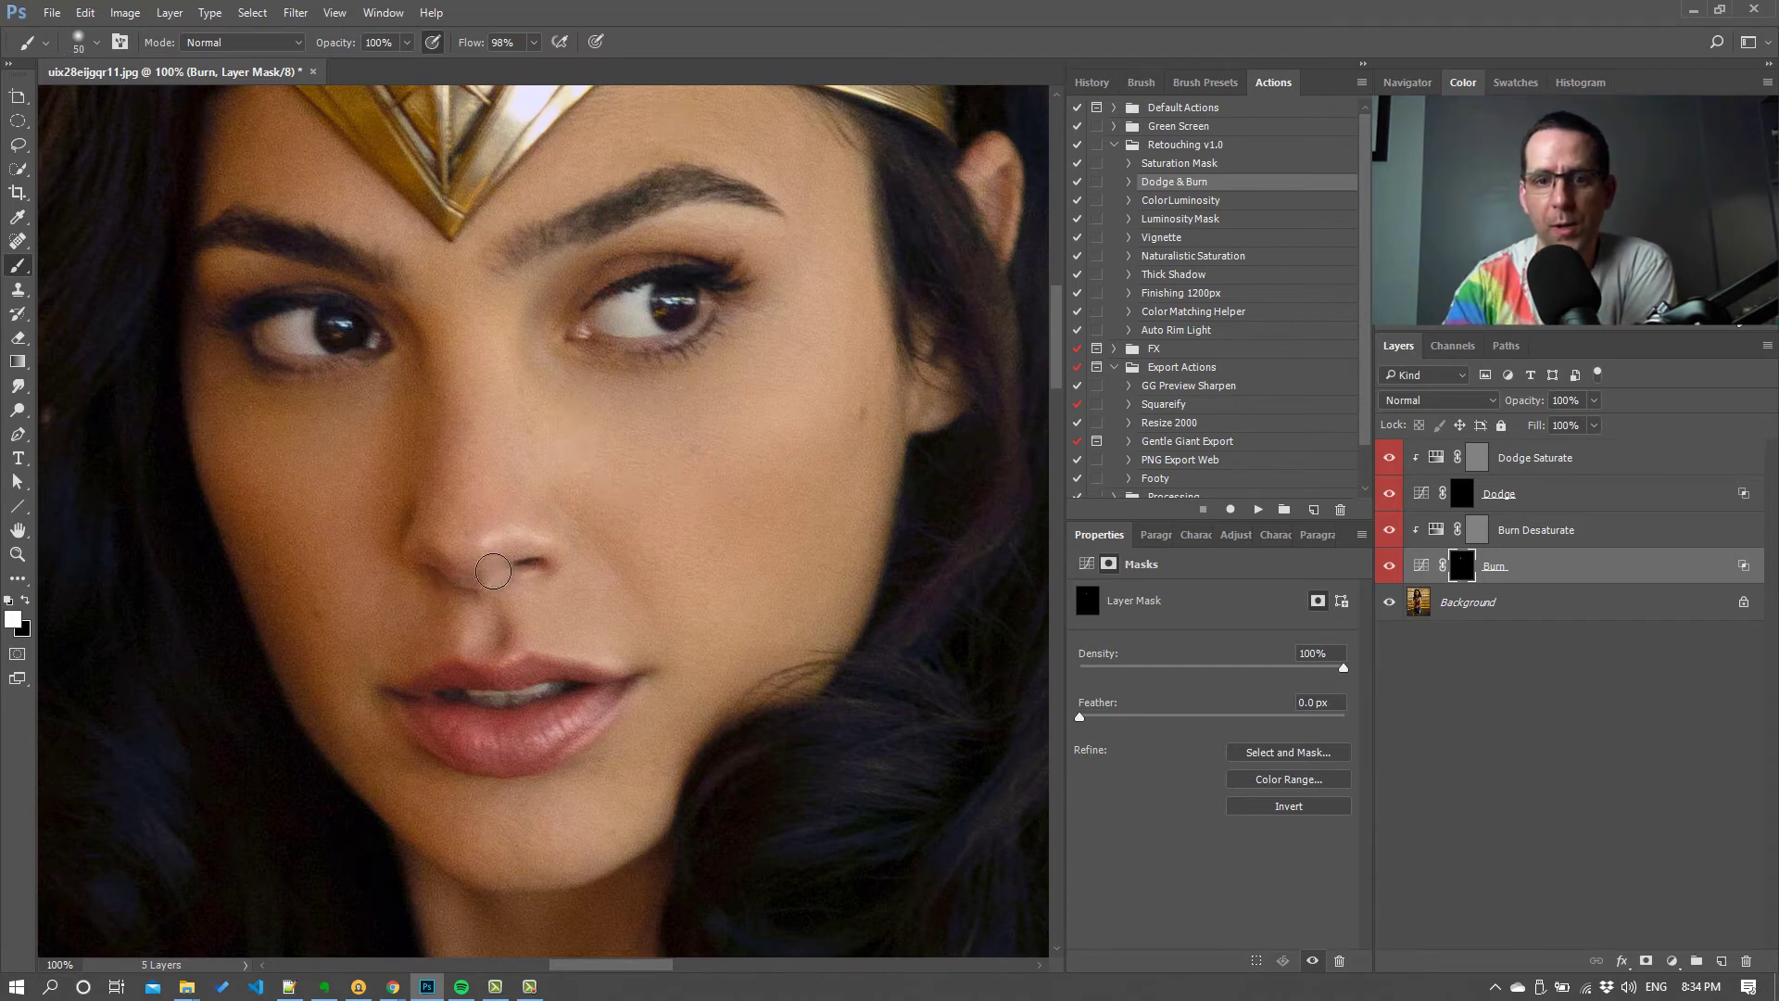
{"action": "left_click", "coordinate": [1520, 493]}
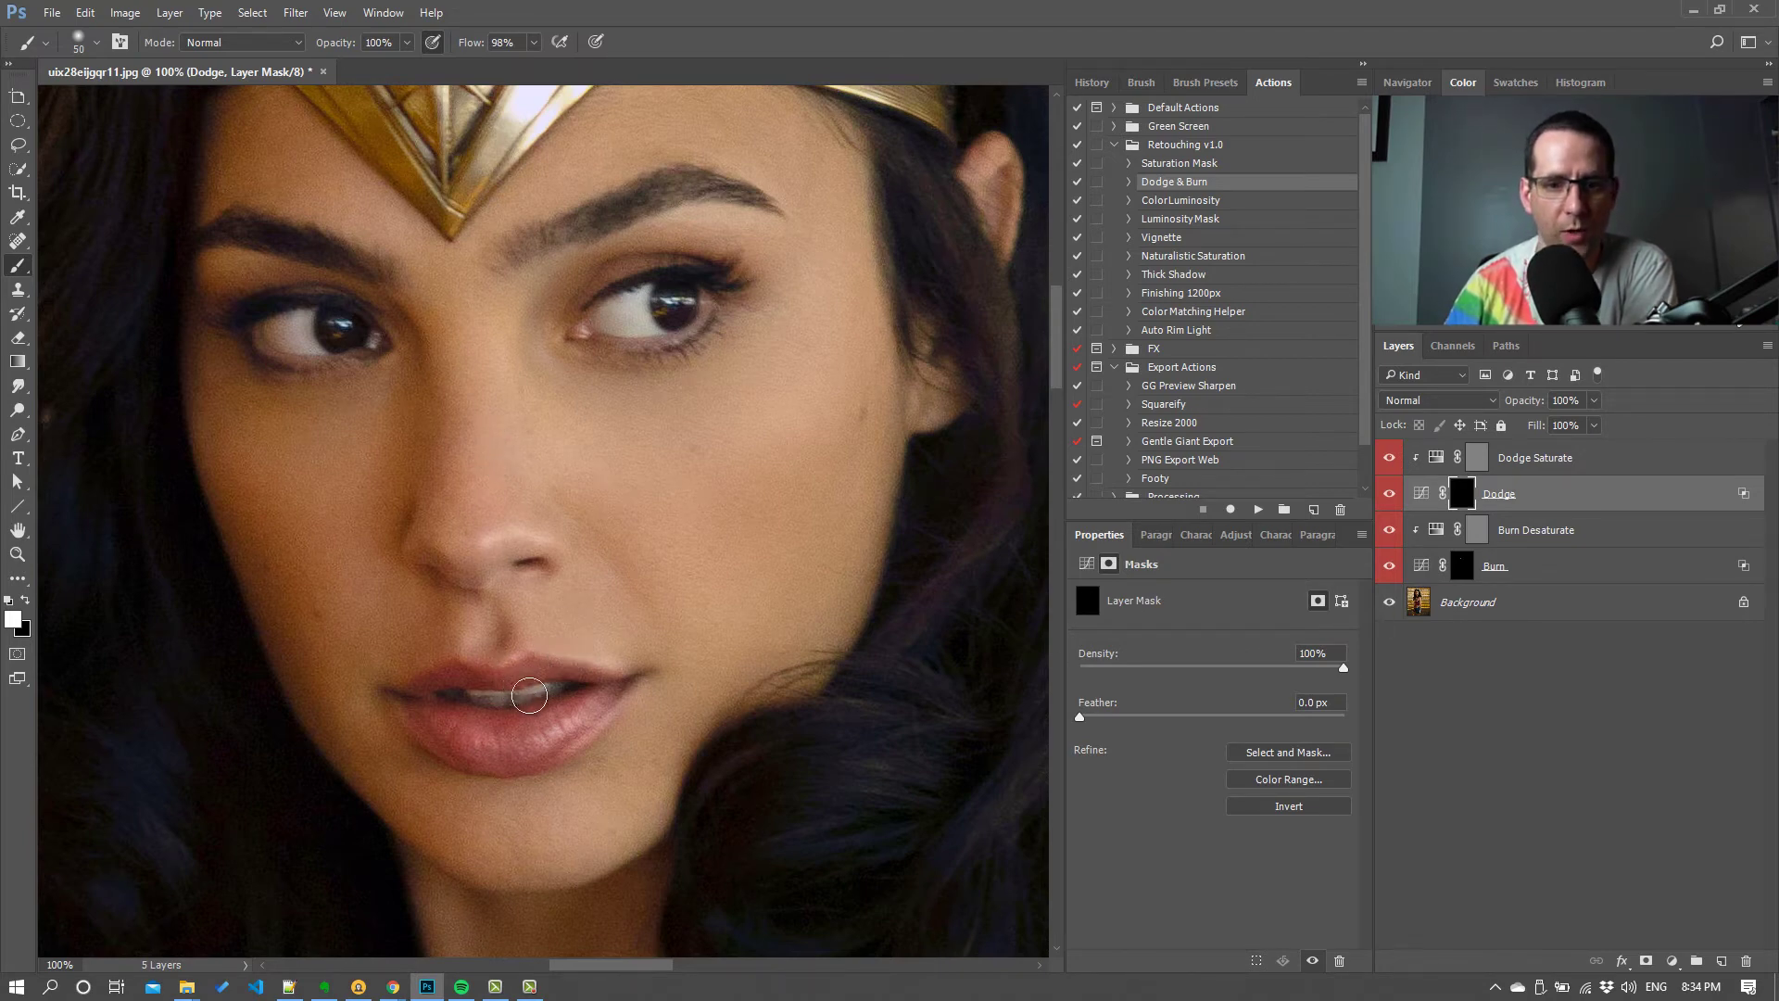
{"action": "key", "text": "bracketleft"}
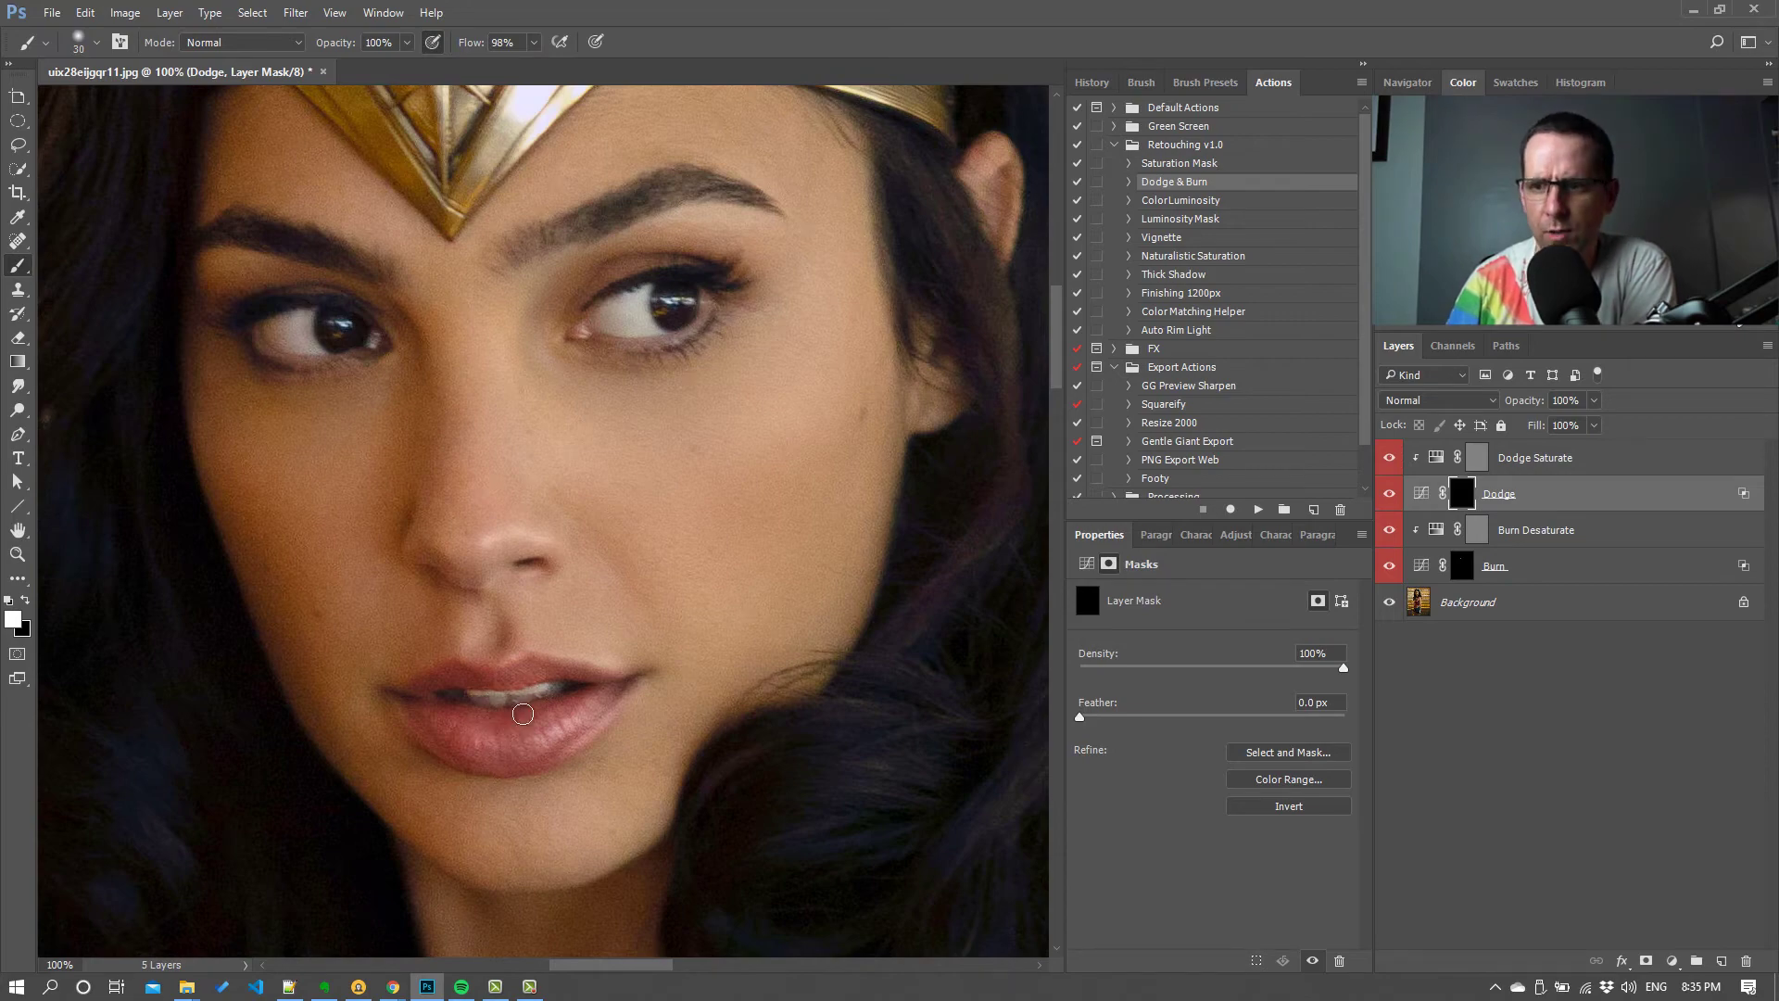
{"action": "key", "text": "ctrl+minus"}
{"action": "key", "text": "ctrl+minus"}
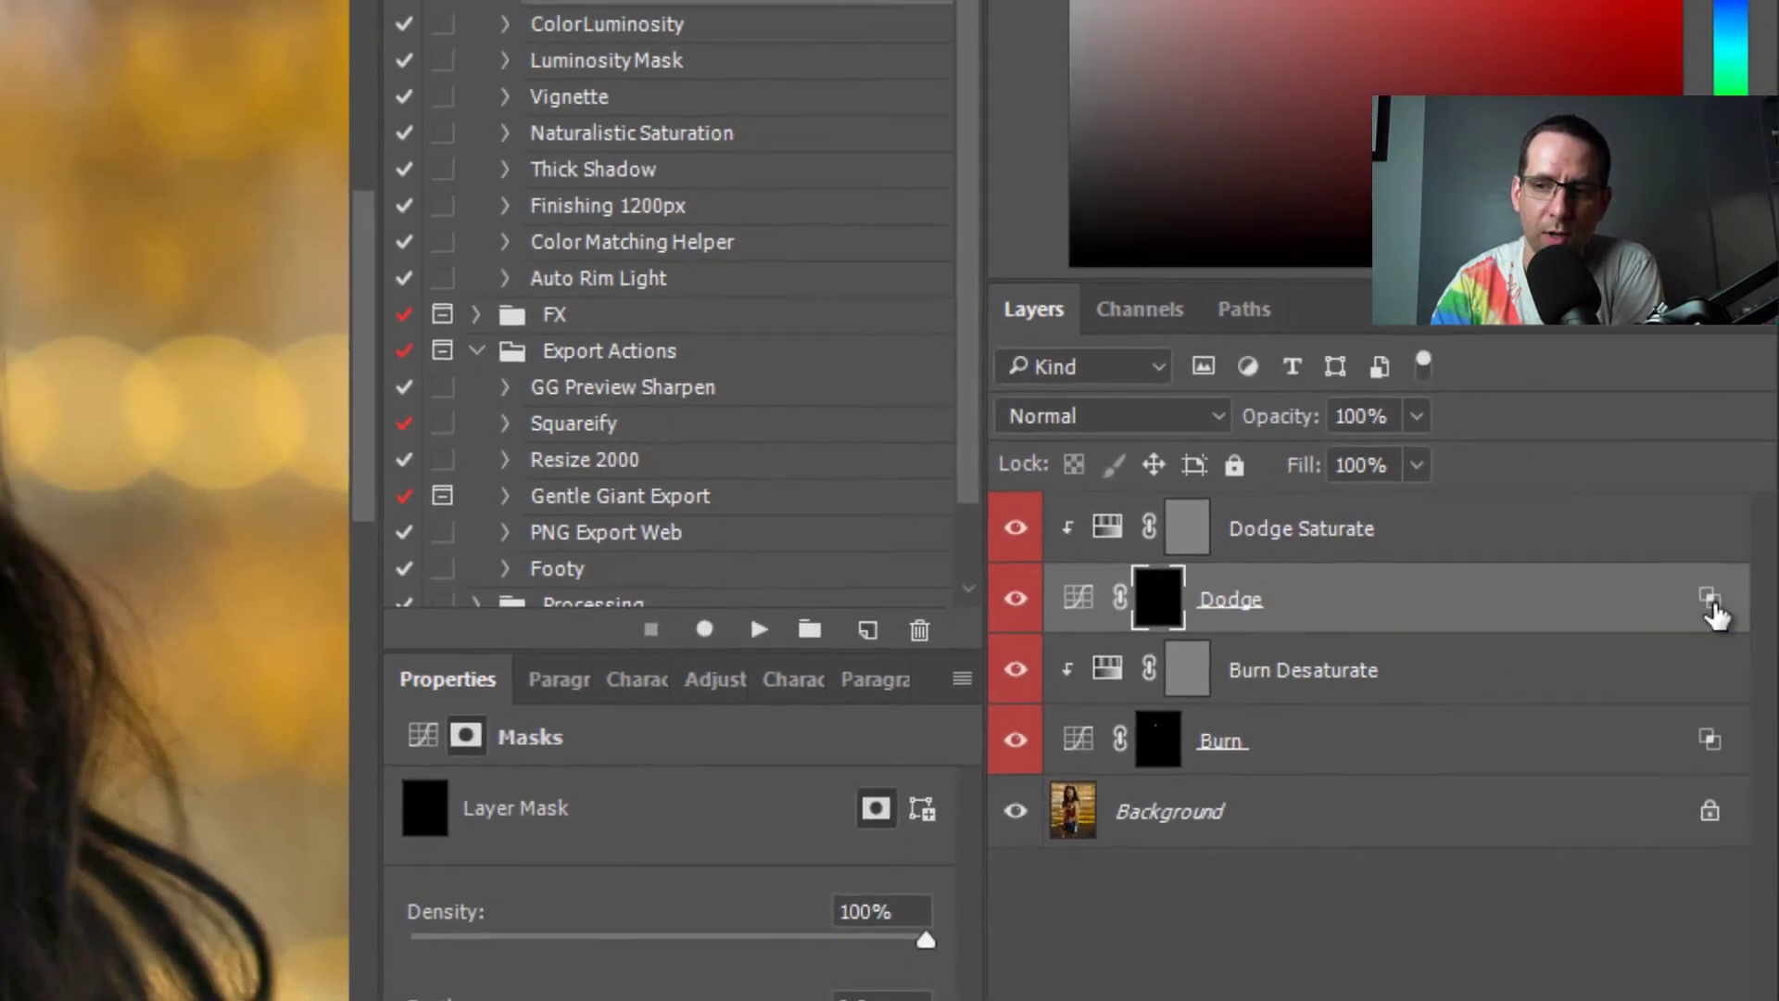
- Split the Dodge layer's Blend If Underlying Layer black slider so it feathers from 0 to 131
{"action": "left_click", "coordinate": [1696, 501]}
{"action": "double_click", "coordinate": [1719, 650]}
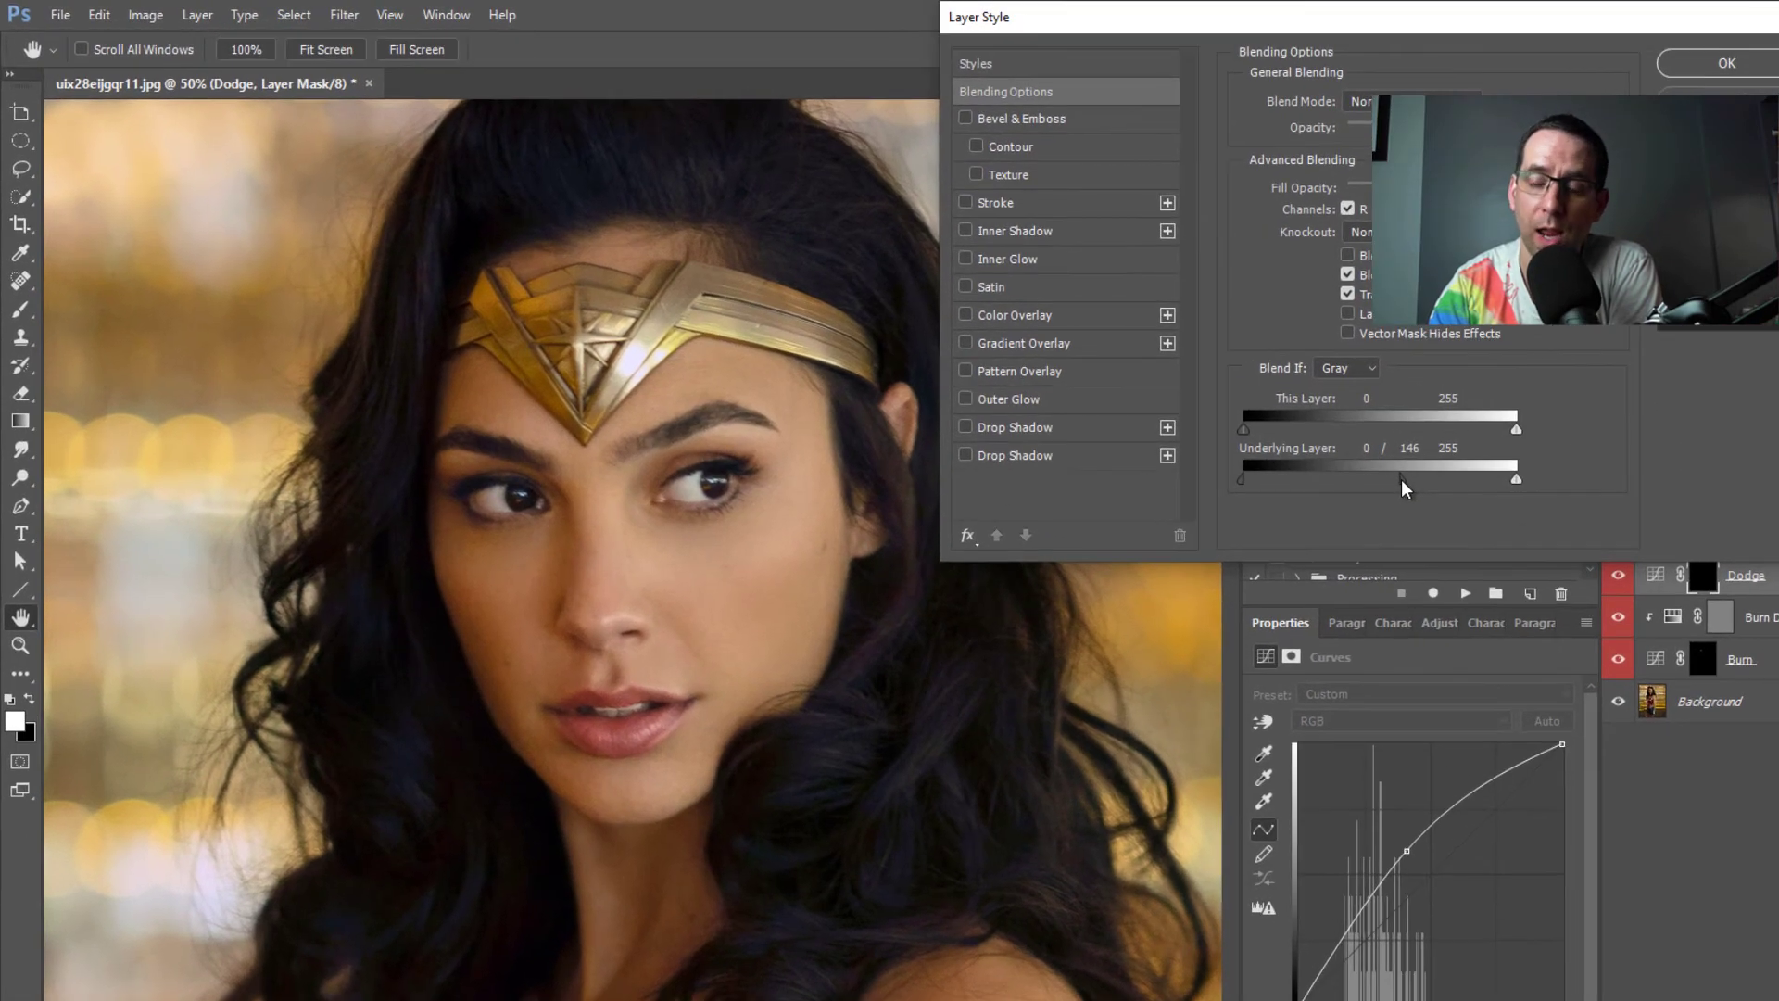
{"action": "left_click_drag", "start_coordinate": [1401, 480], "coordinate": [1324, 501]}
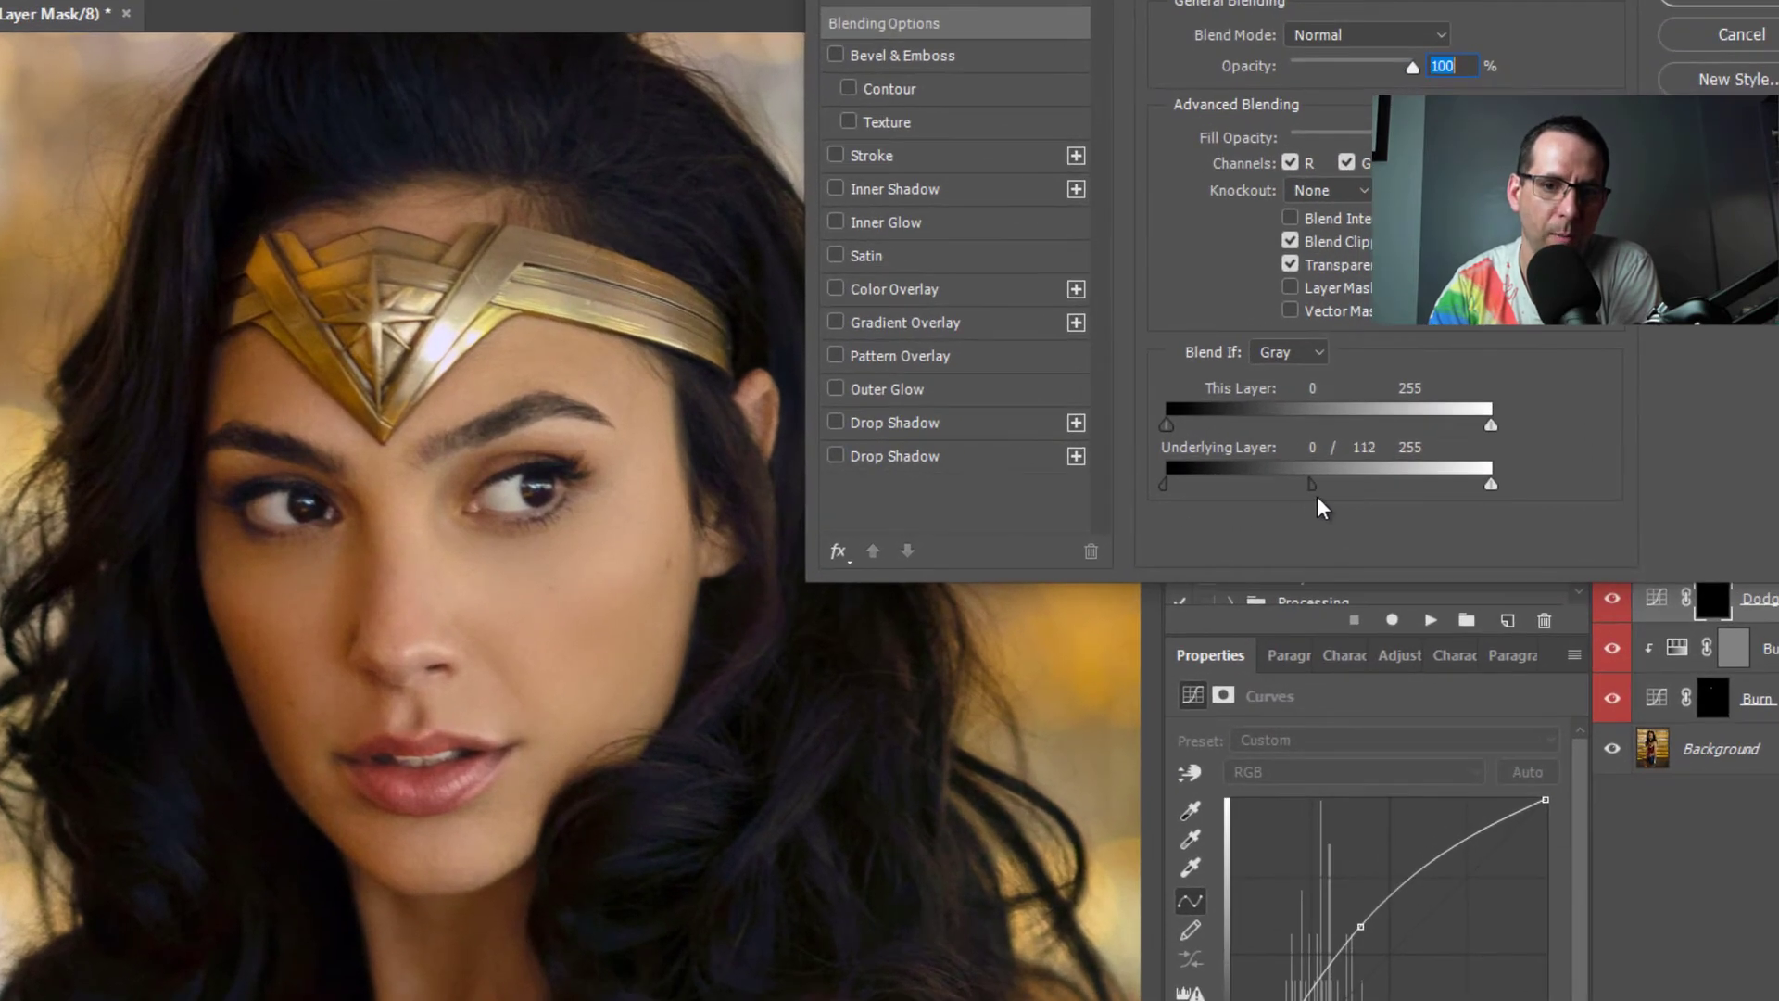
{"action": "mouse_move", "coordinate": [1325, 496]}
{"action": "left_mouse_down"}
{"action": "mouse_move", "coordinate": [1233, 486]}
{"action": "mouse_move", "coordinate": [1340, 491]}
{"action": "mouse_move", "coordinate": [1215, 493]}
{"action": "mouse_move", "coordinate": [1360, 494]}
{"action": "left_mouse_up"}
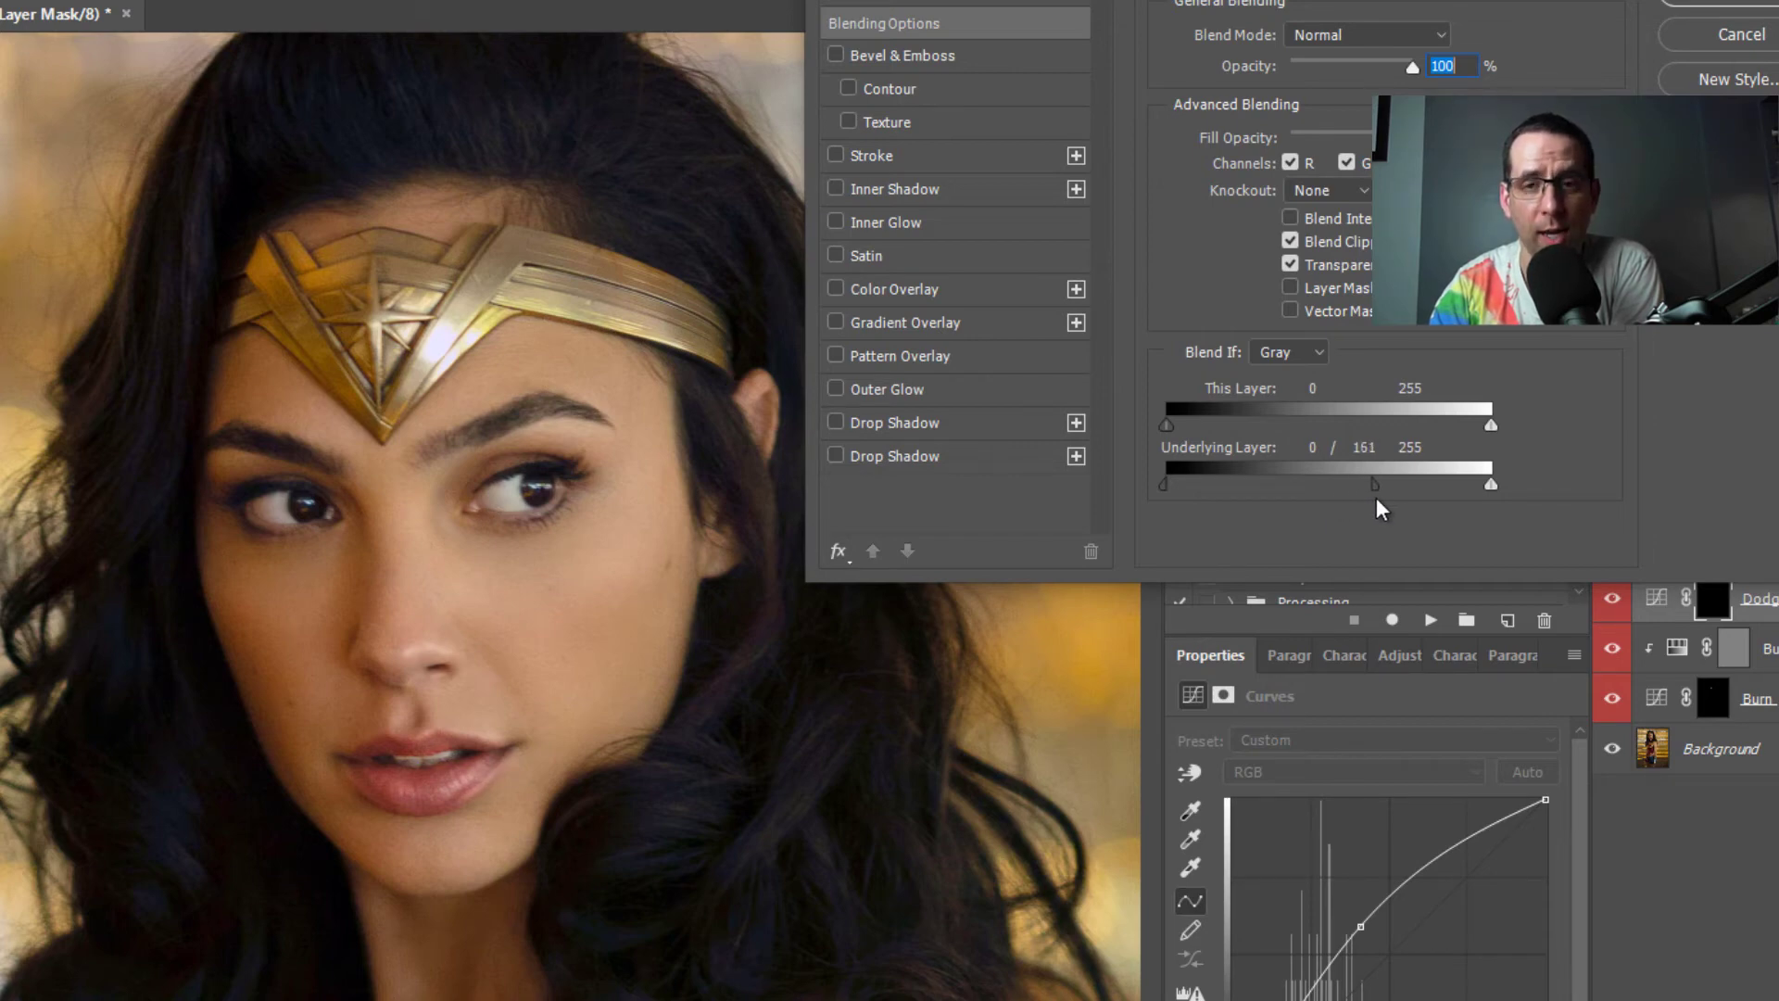
{"action": "mouse_move", "coordinate": [1426, 496]}
{"action": "left_mouse_down"}
{"action": "mouse_move", "coordinate": [1464, 493]}
{"action": "mouse_move", "coordinate": [1370, 497]}
{"action": "mouse_move", "coordinate": [1399, 496]}
{"action": "left_mouse_up"}
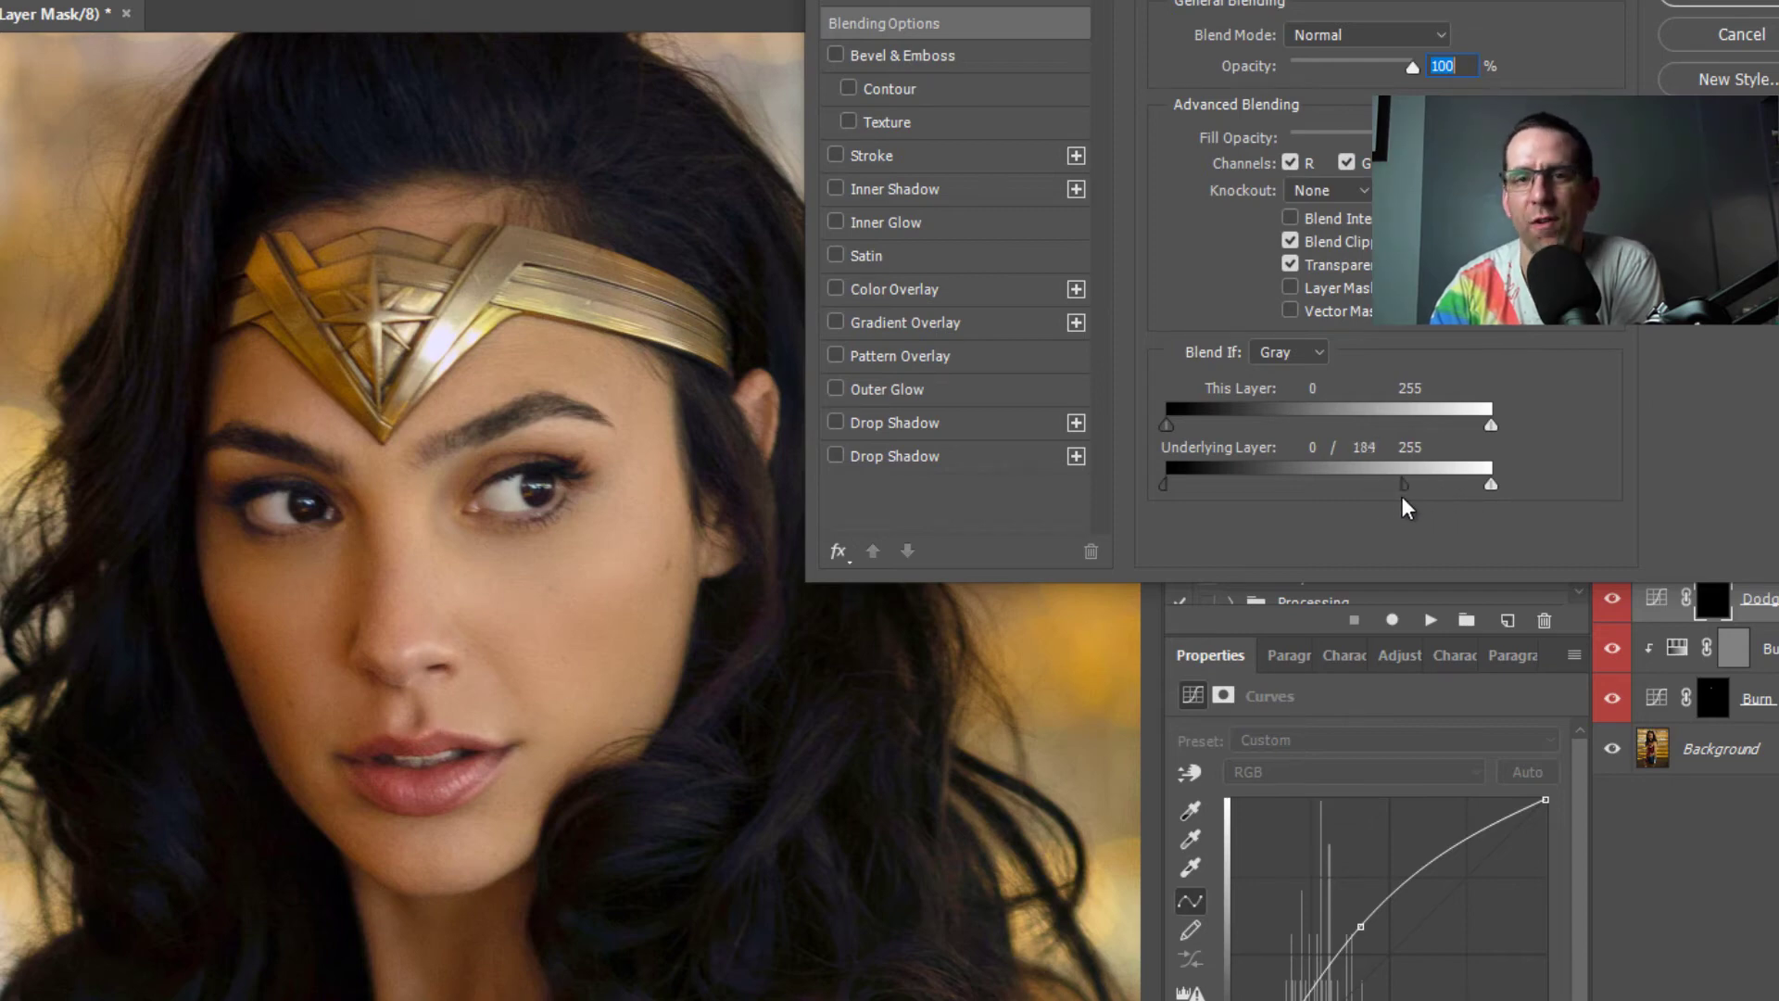
{"action": "left_click_drag", "start_coordinate": [1403, 516], "coordinate": [1304, 501]}
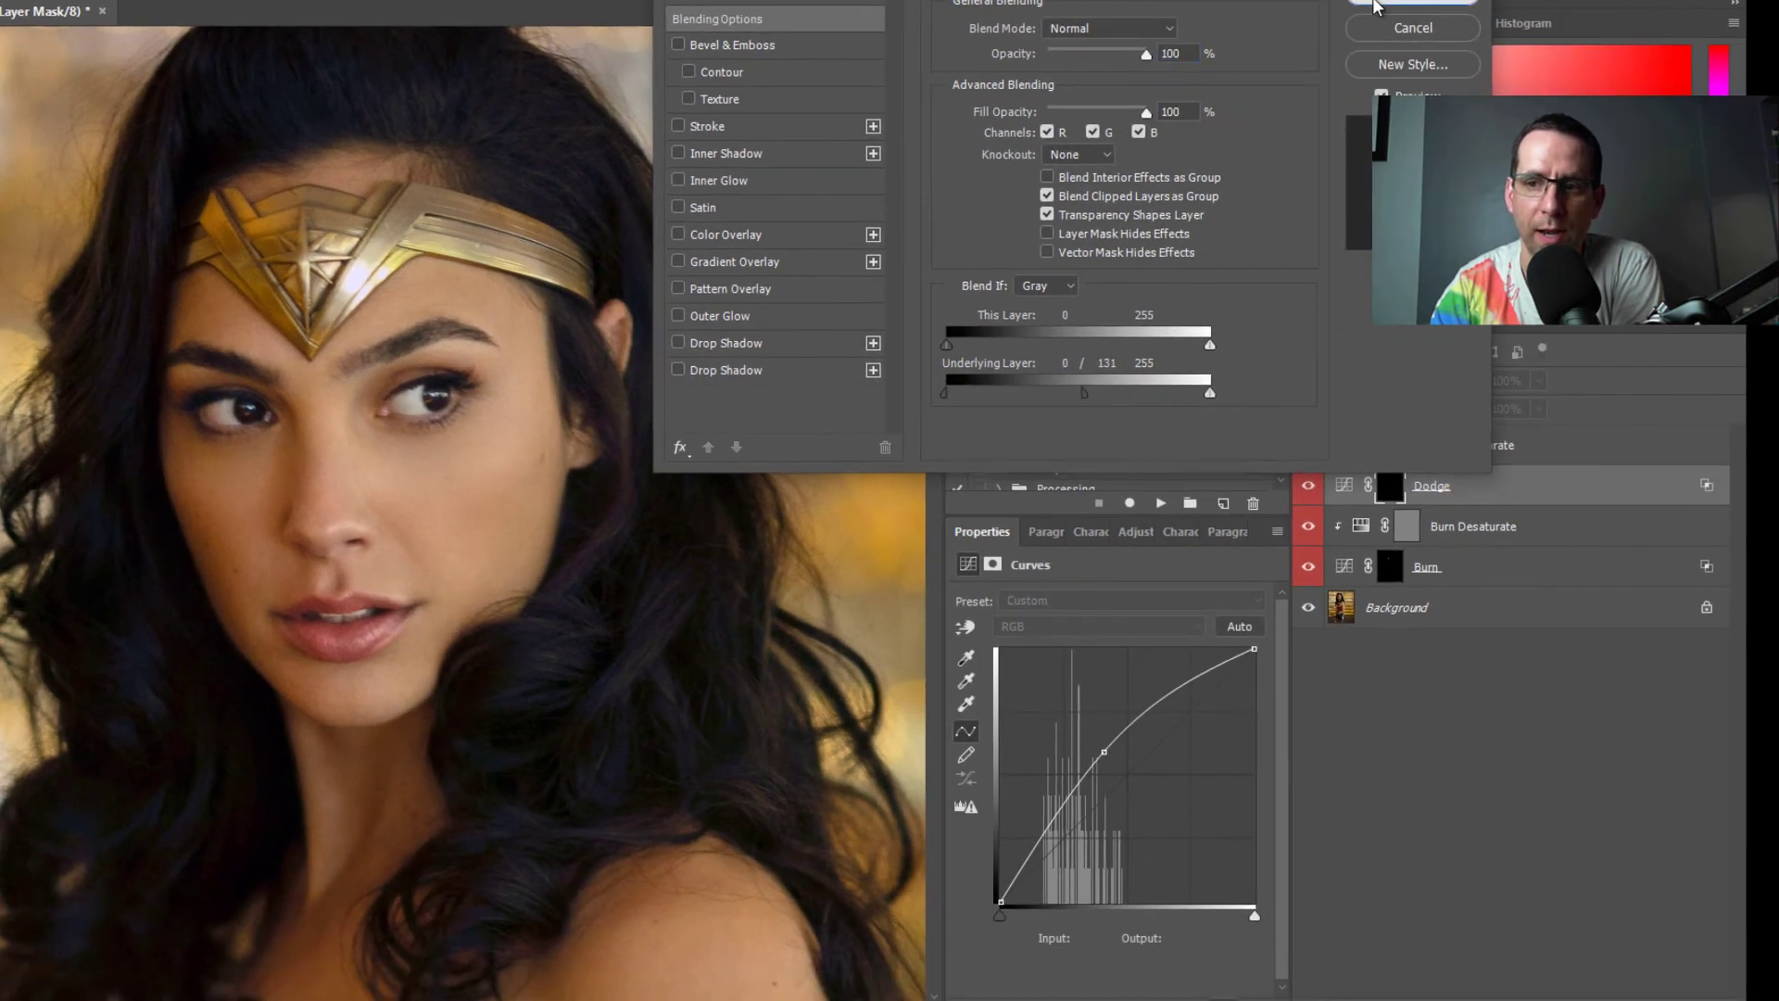
- Confirm the Dodge blending, then split the Burn layer's Underlying Layer white slider at 78/255
{"action": "left_click", "coordinate": [1439, 5]}
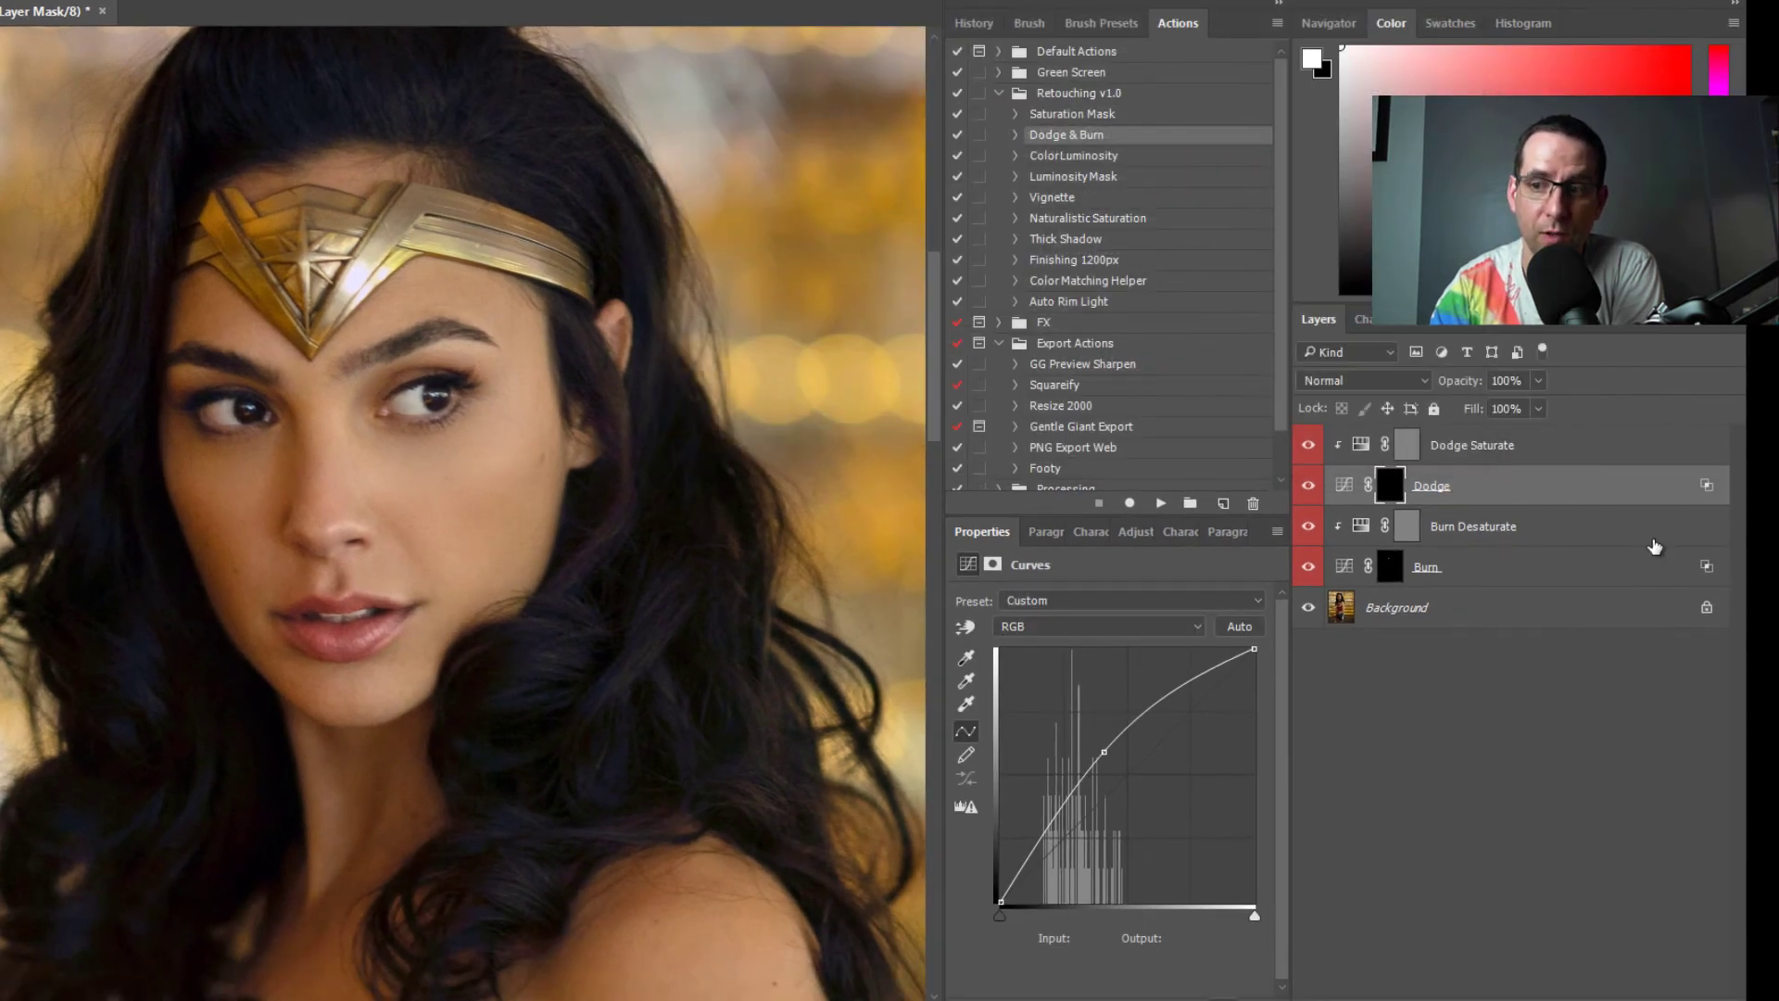
{"action": "double_click", "coordinate": [1710, 567]}
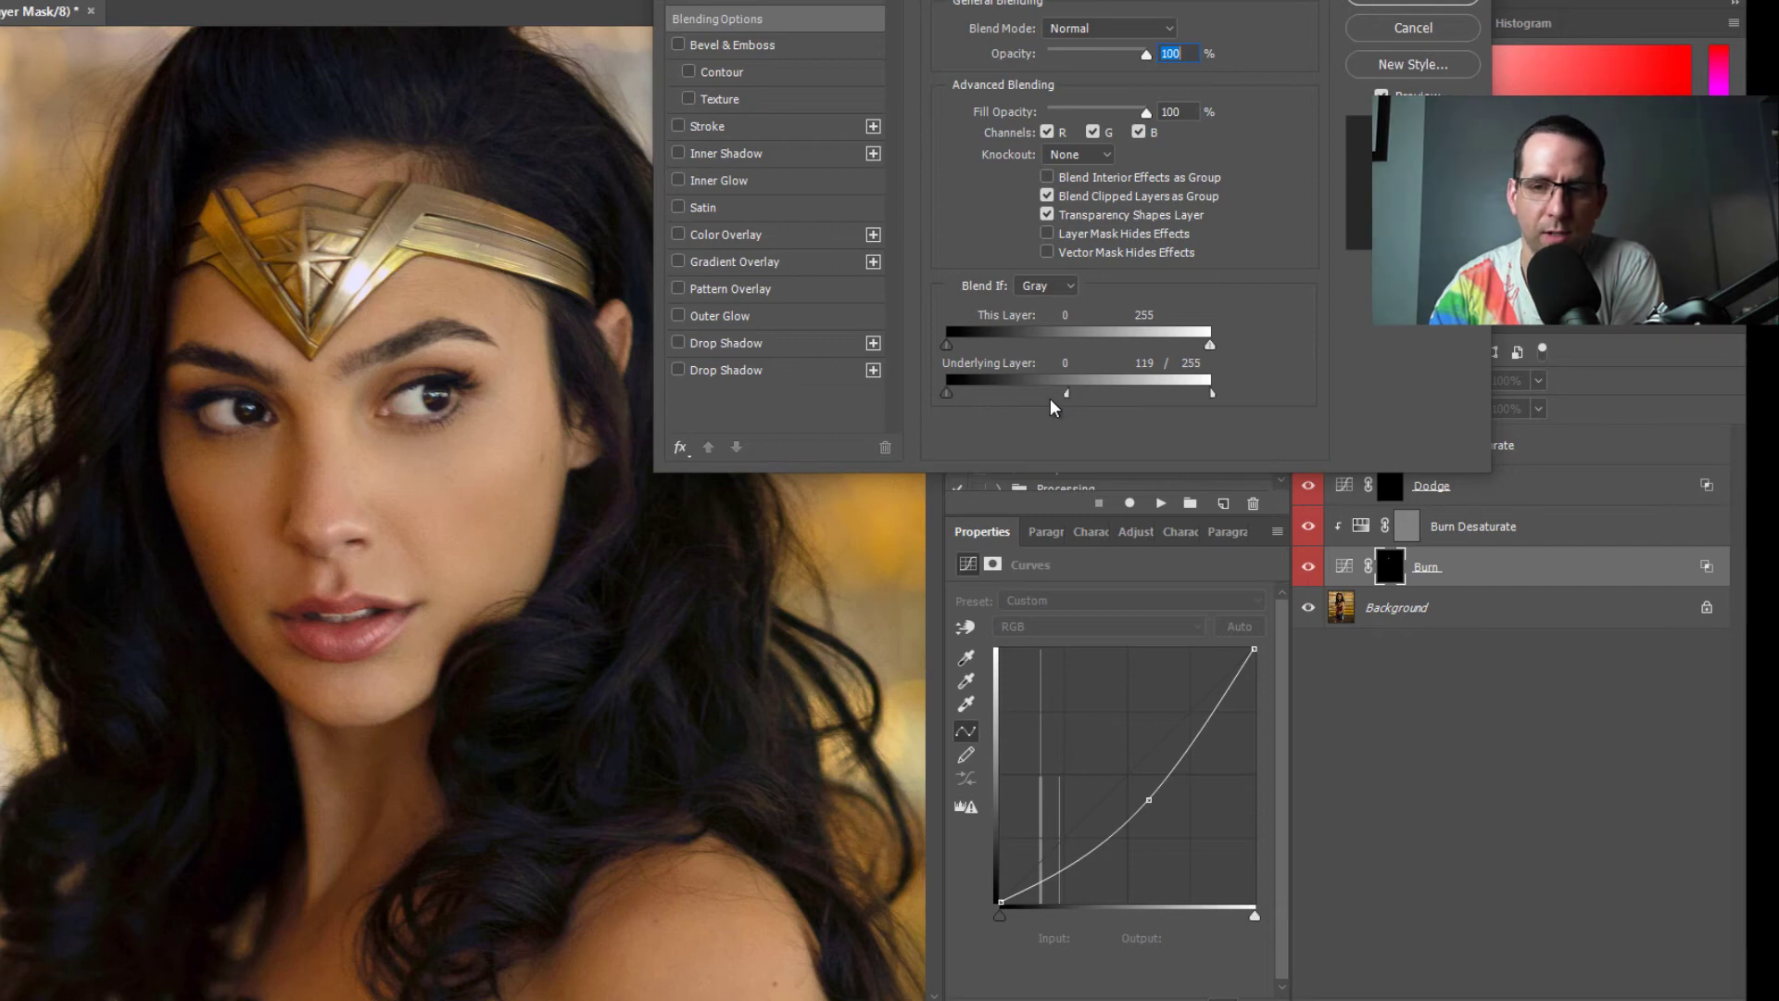
{"action": "left_click_drag", "start_coordinate": [1121, 392], "coordinate": [1030, 397]}
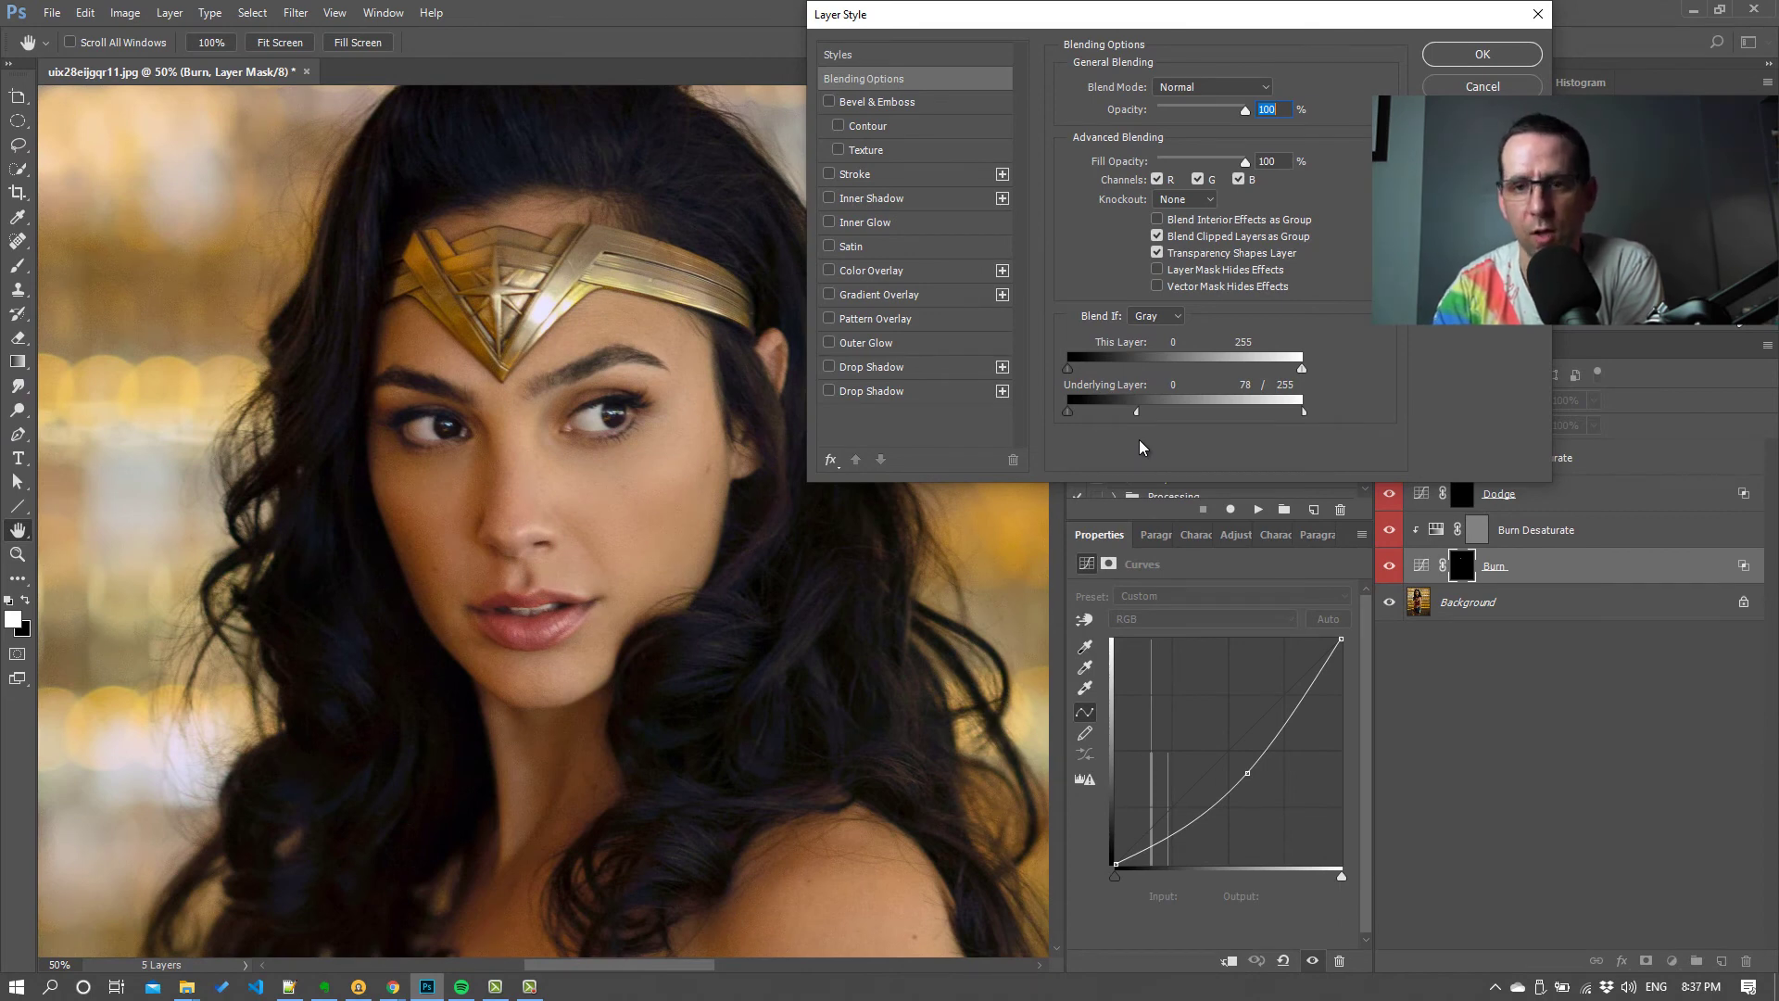
{"action": "left_click", "coordinate": [1473, 61]}
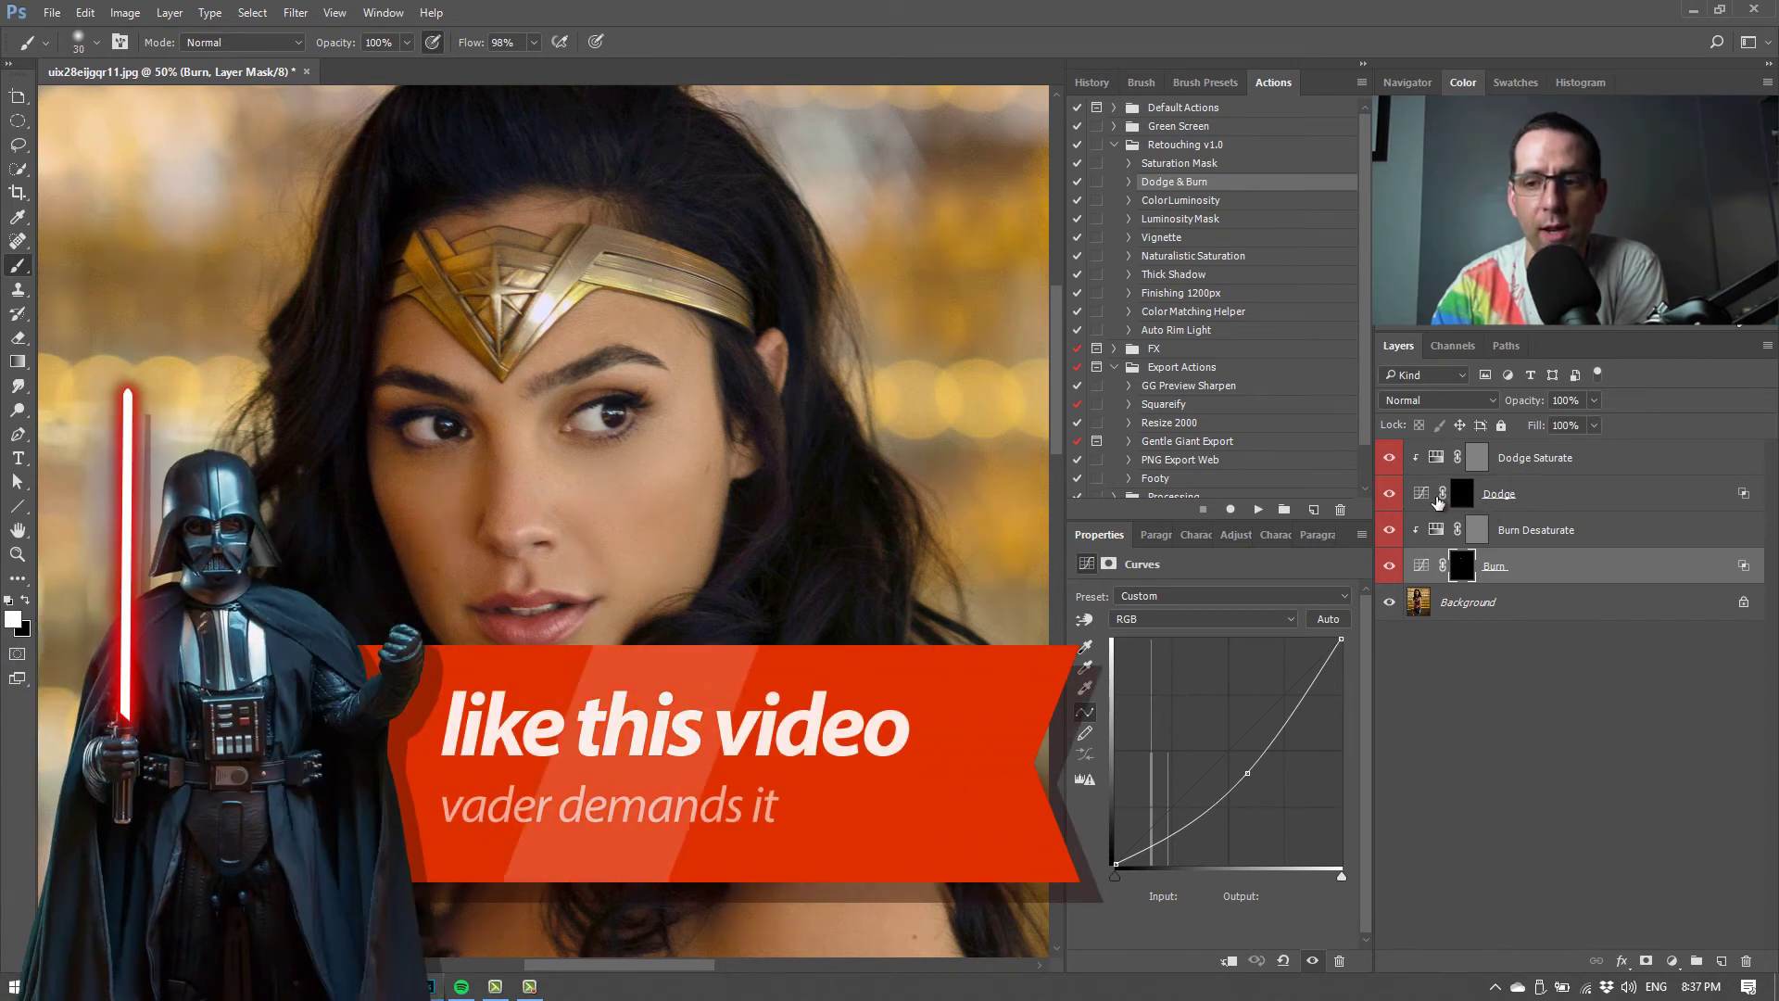
- Raise the Dodge layer's curve point to about input 88, output 139, then reselect Burn
{"action": "left_click", "coordinate": [505, 43]}
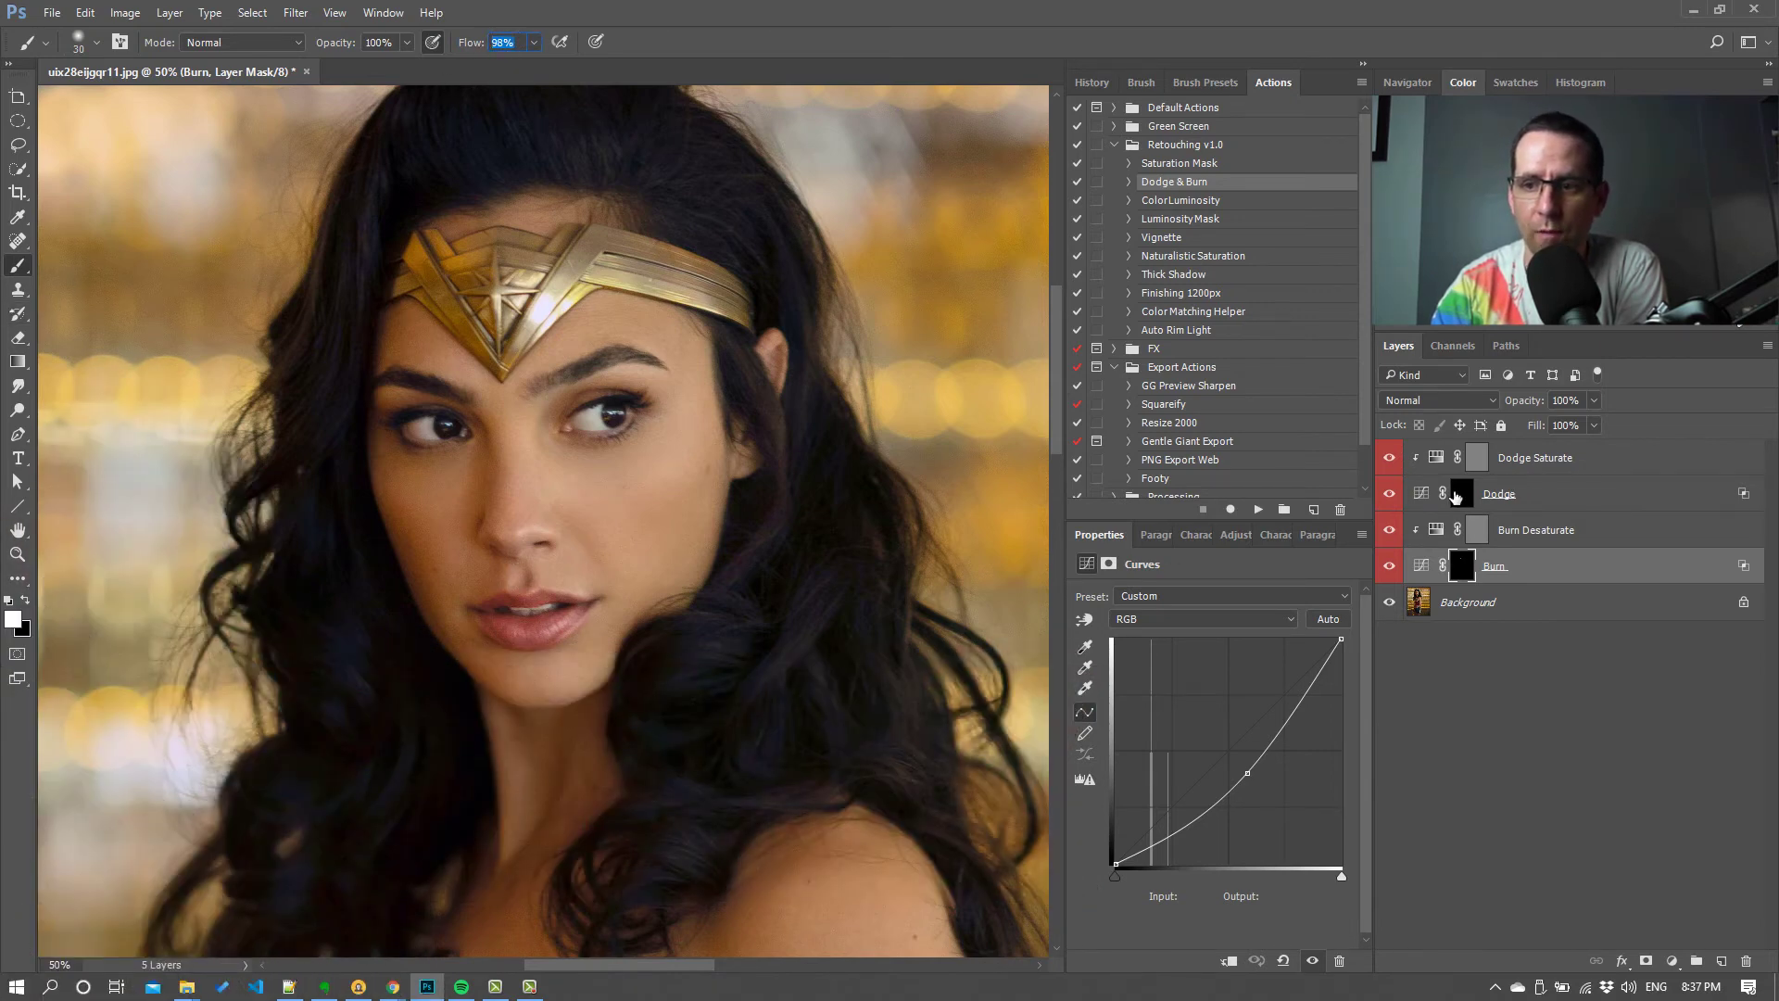
{"action": "left_click", "coordinate": [1461, 494]}
{"action": "left_click", "coordinate": [1461, 572]}
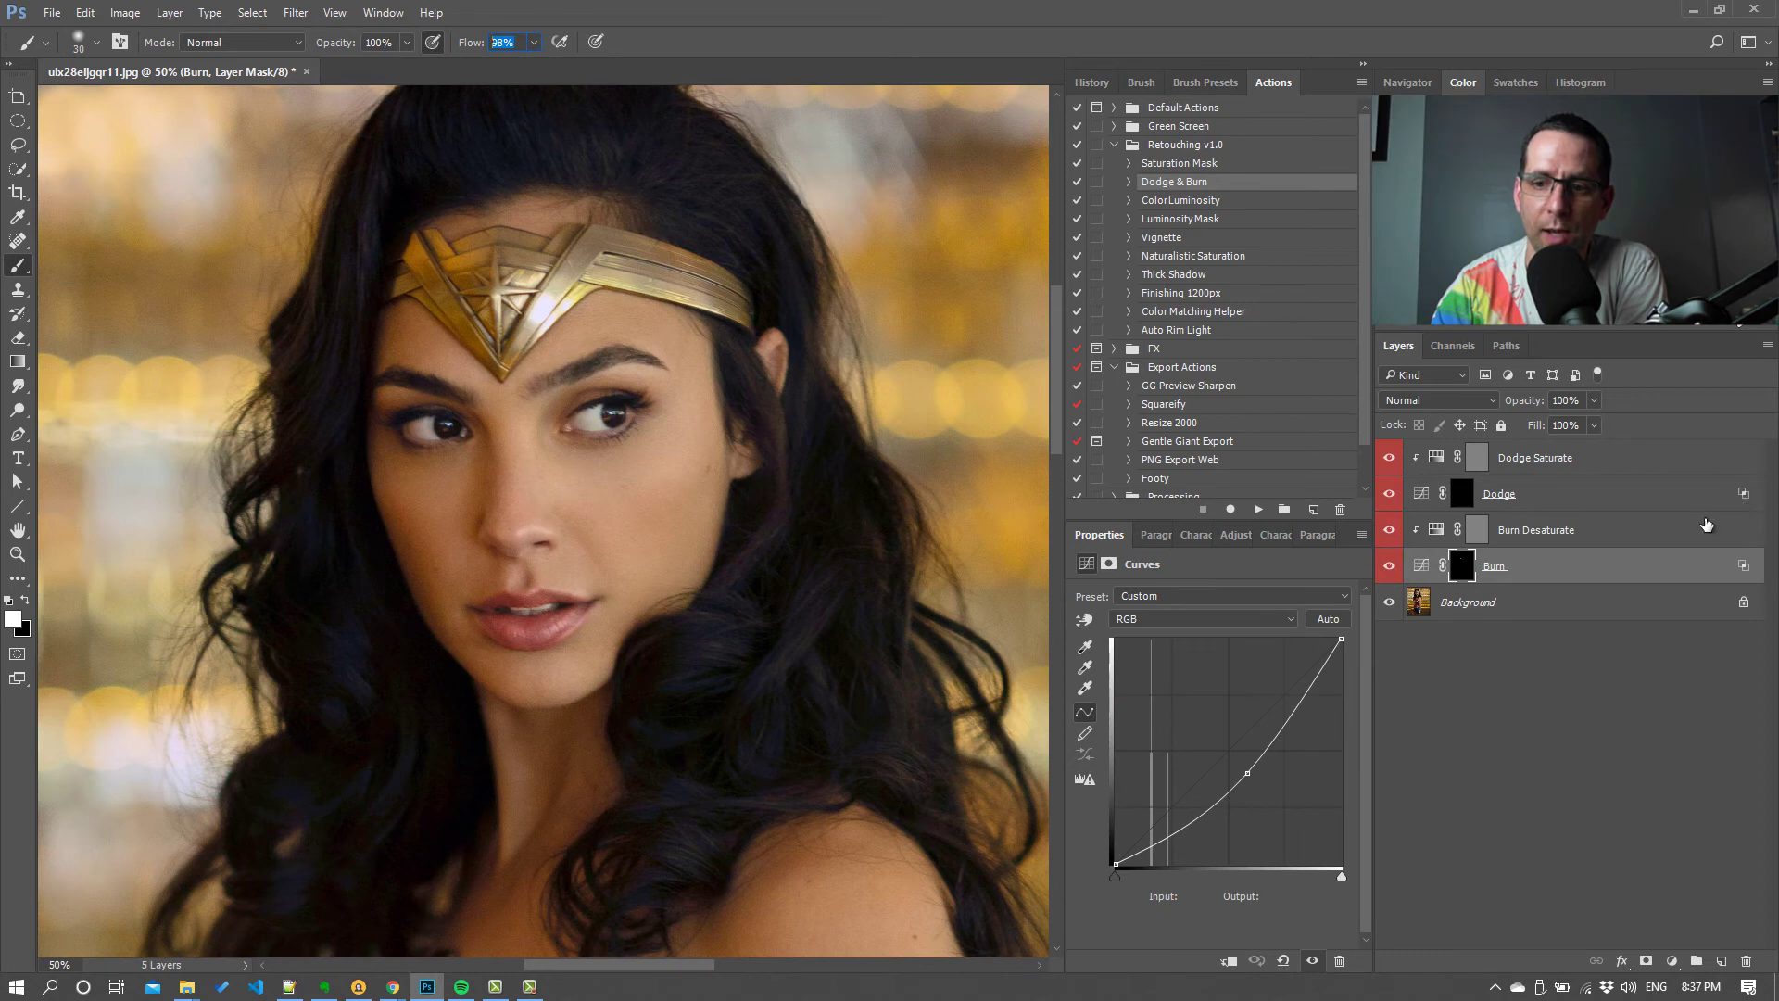
{"action": "left_click", "coordinate": [1432, 499]}
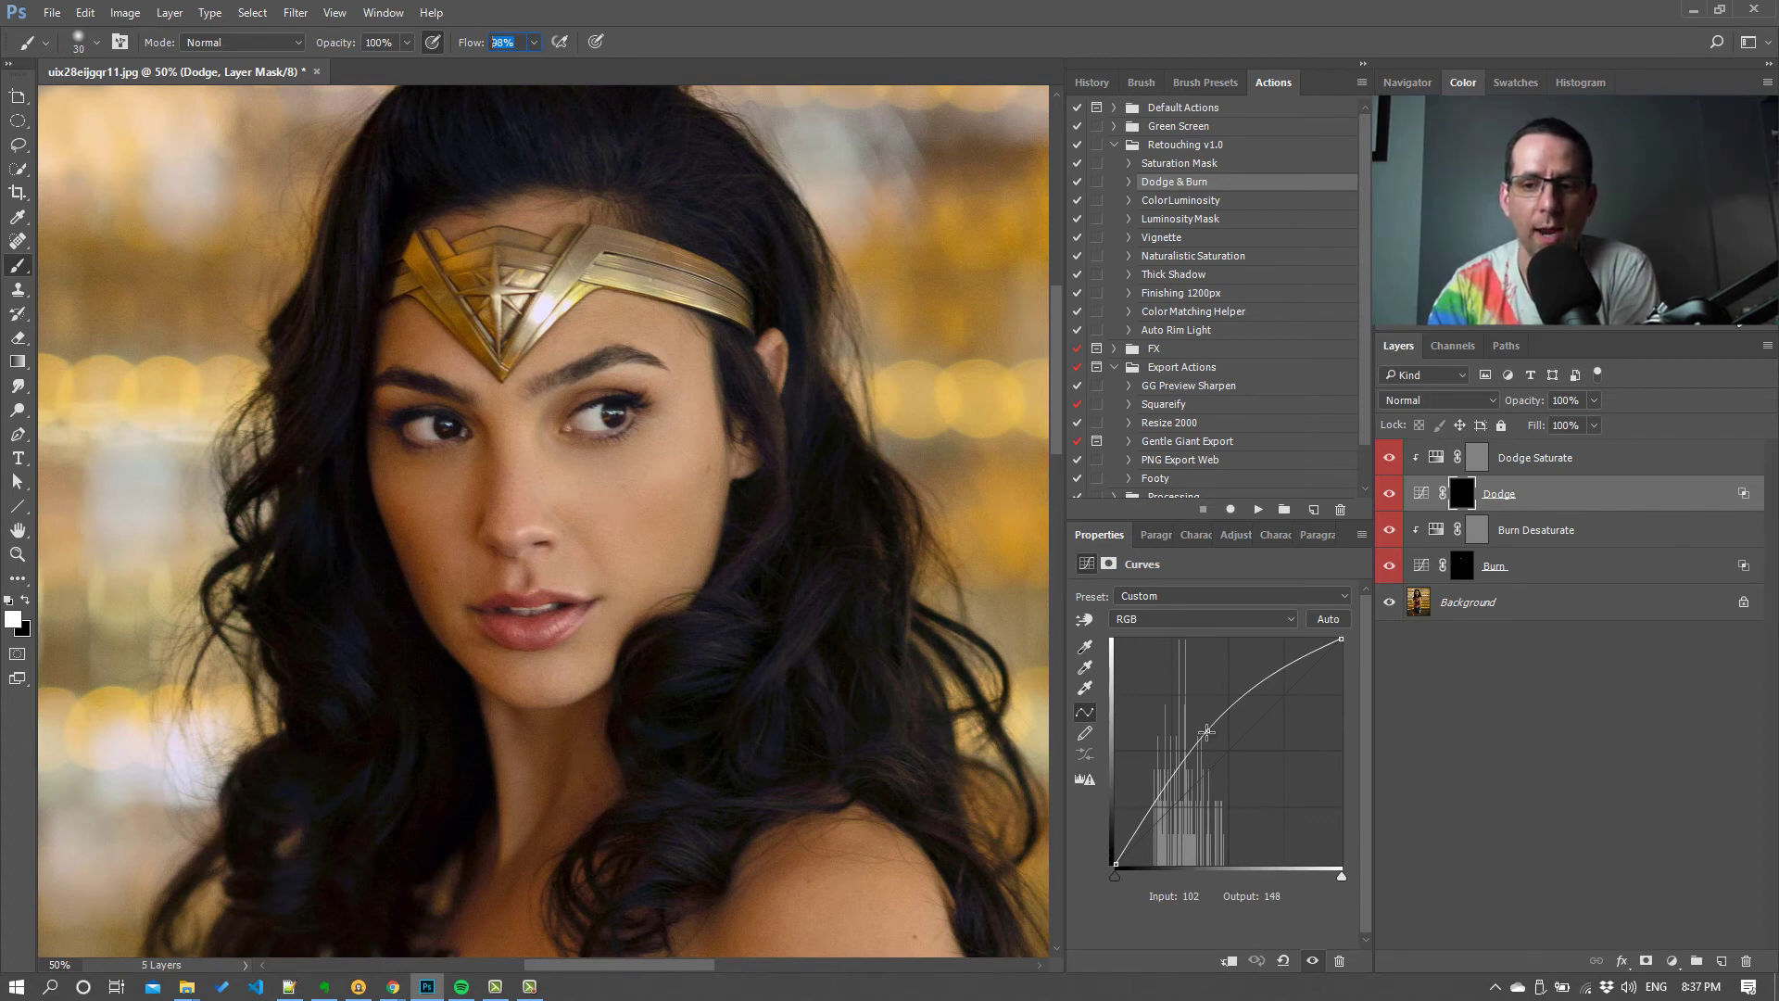
{"action": "mouse_move", "coordinate": [1205, 732]}
{"action": "left_mouse_down"}
{"action": "mouse_move", "coordinate": [1186, 724]}
{"action": "mouse_move", "coordinate": [1195, 741]}
{"action": "left_mouse_up"}
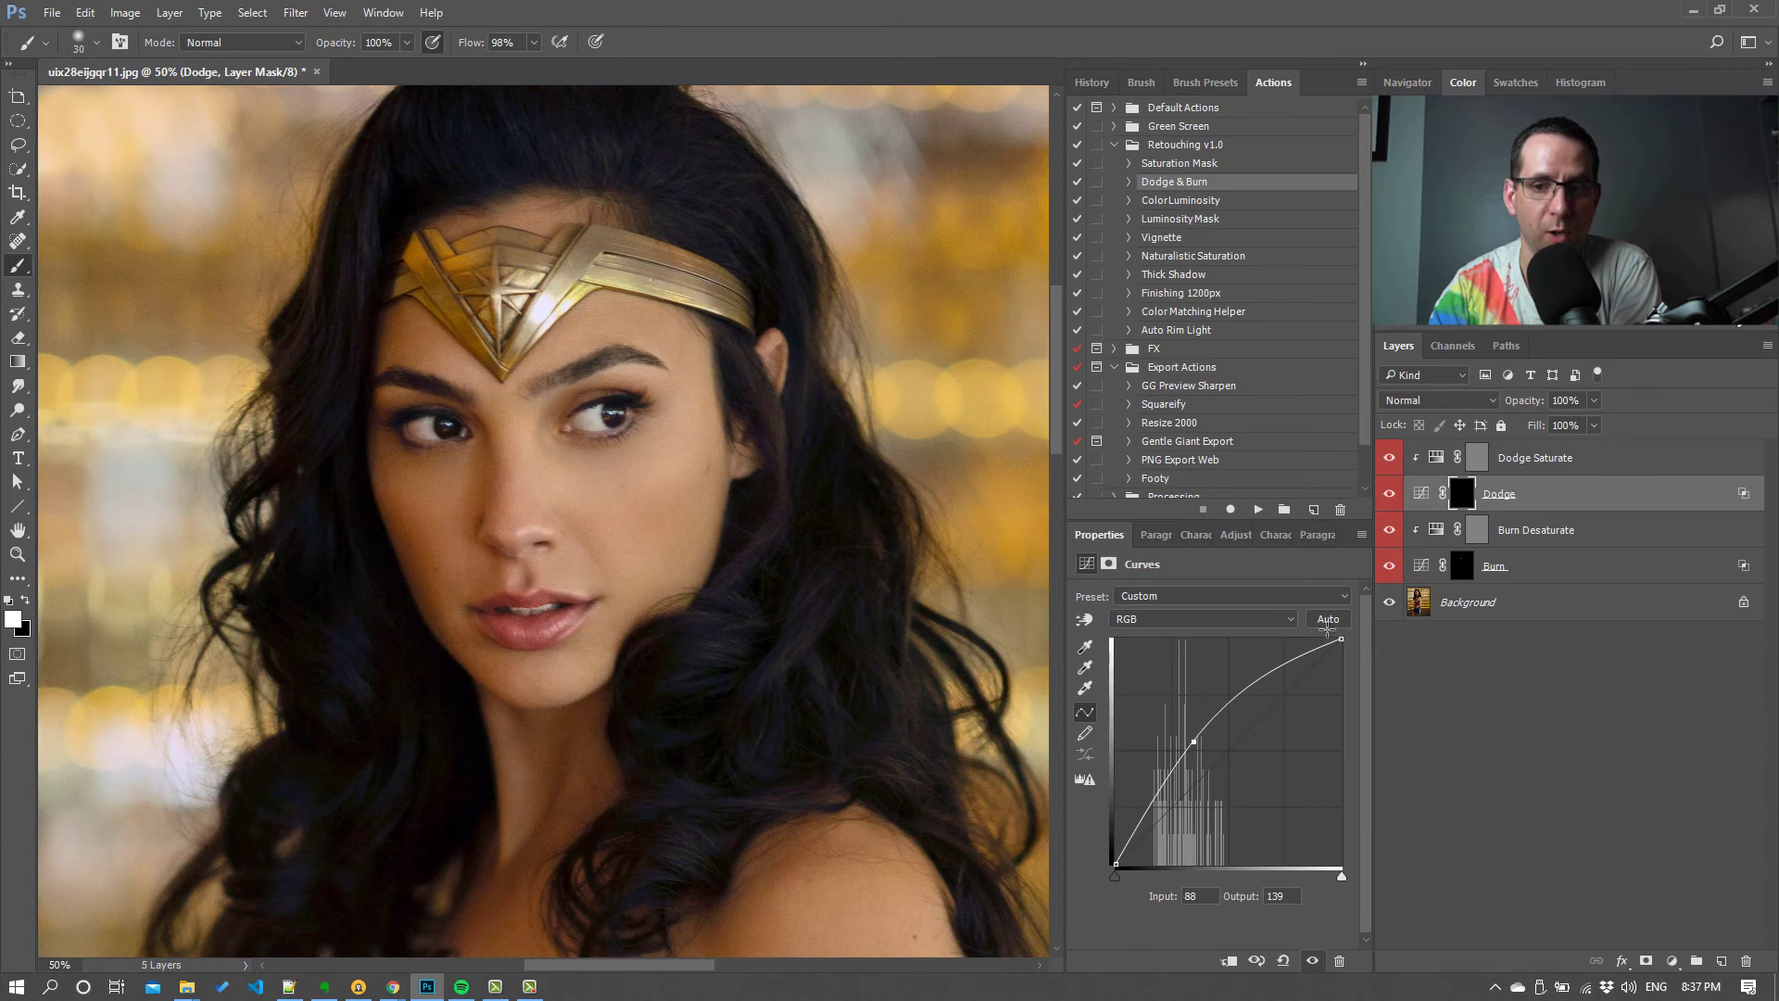
{"action": "left_click", "coordinate": [1428, 568]}
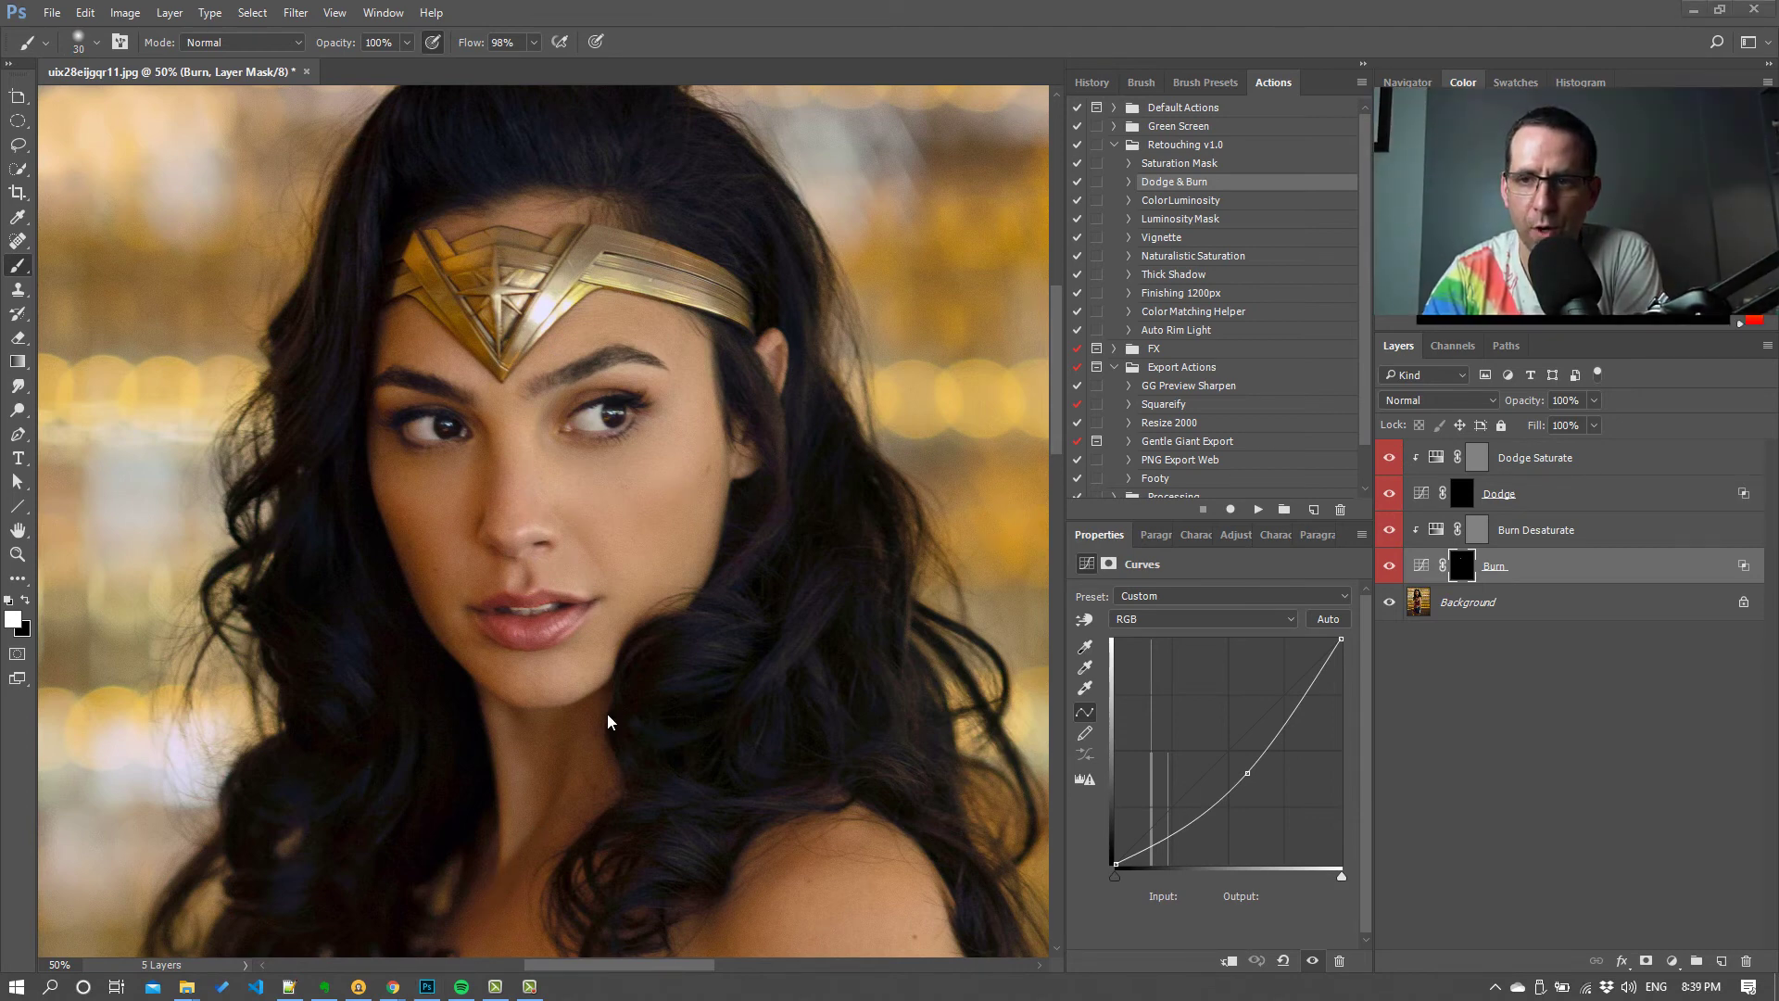
{"action": "mouse_move", "coordinate": [392, 986]}
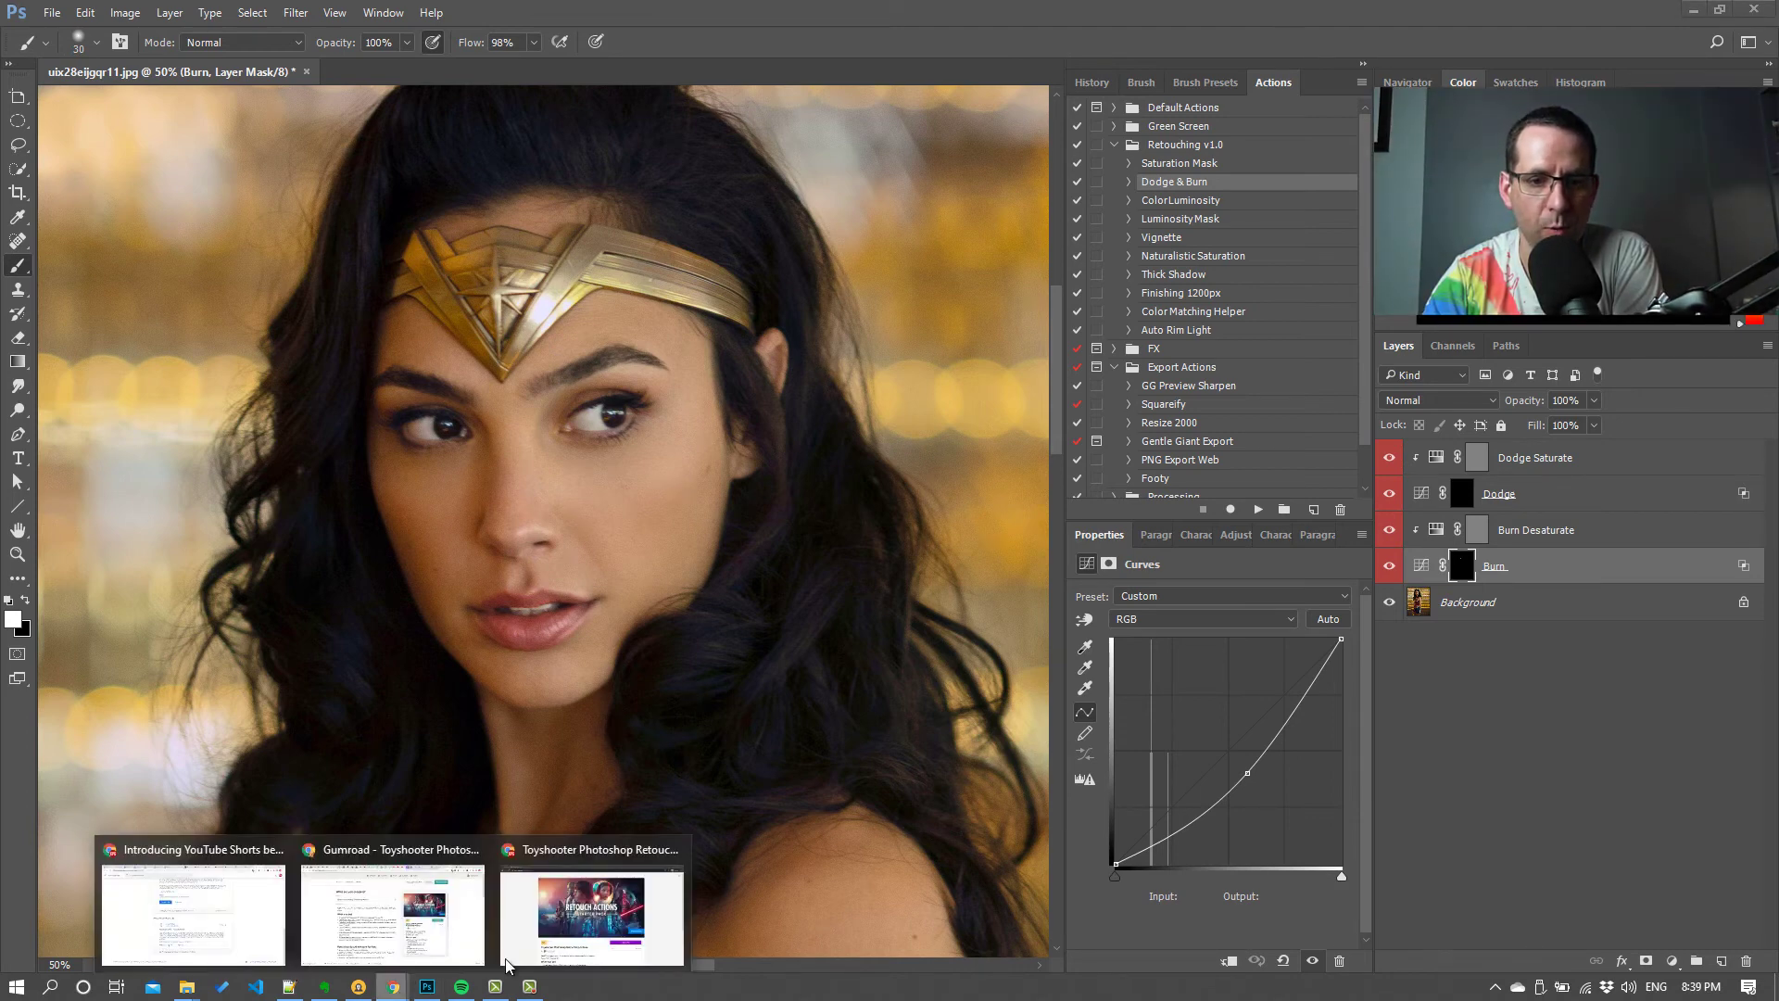
{"action": "left_click", "coordinate": [608, 948]}
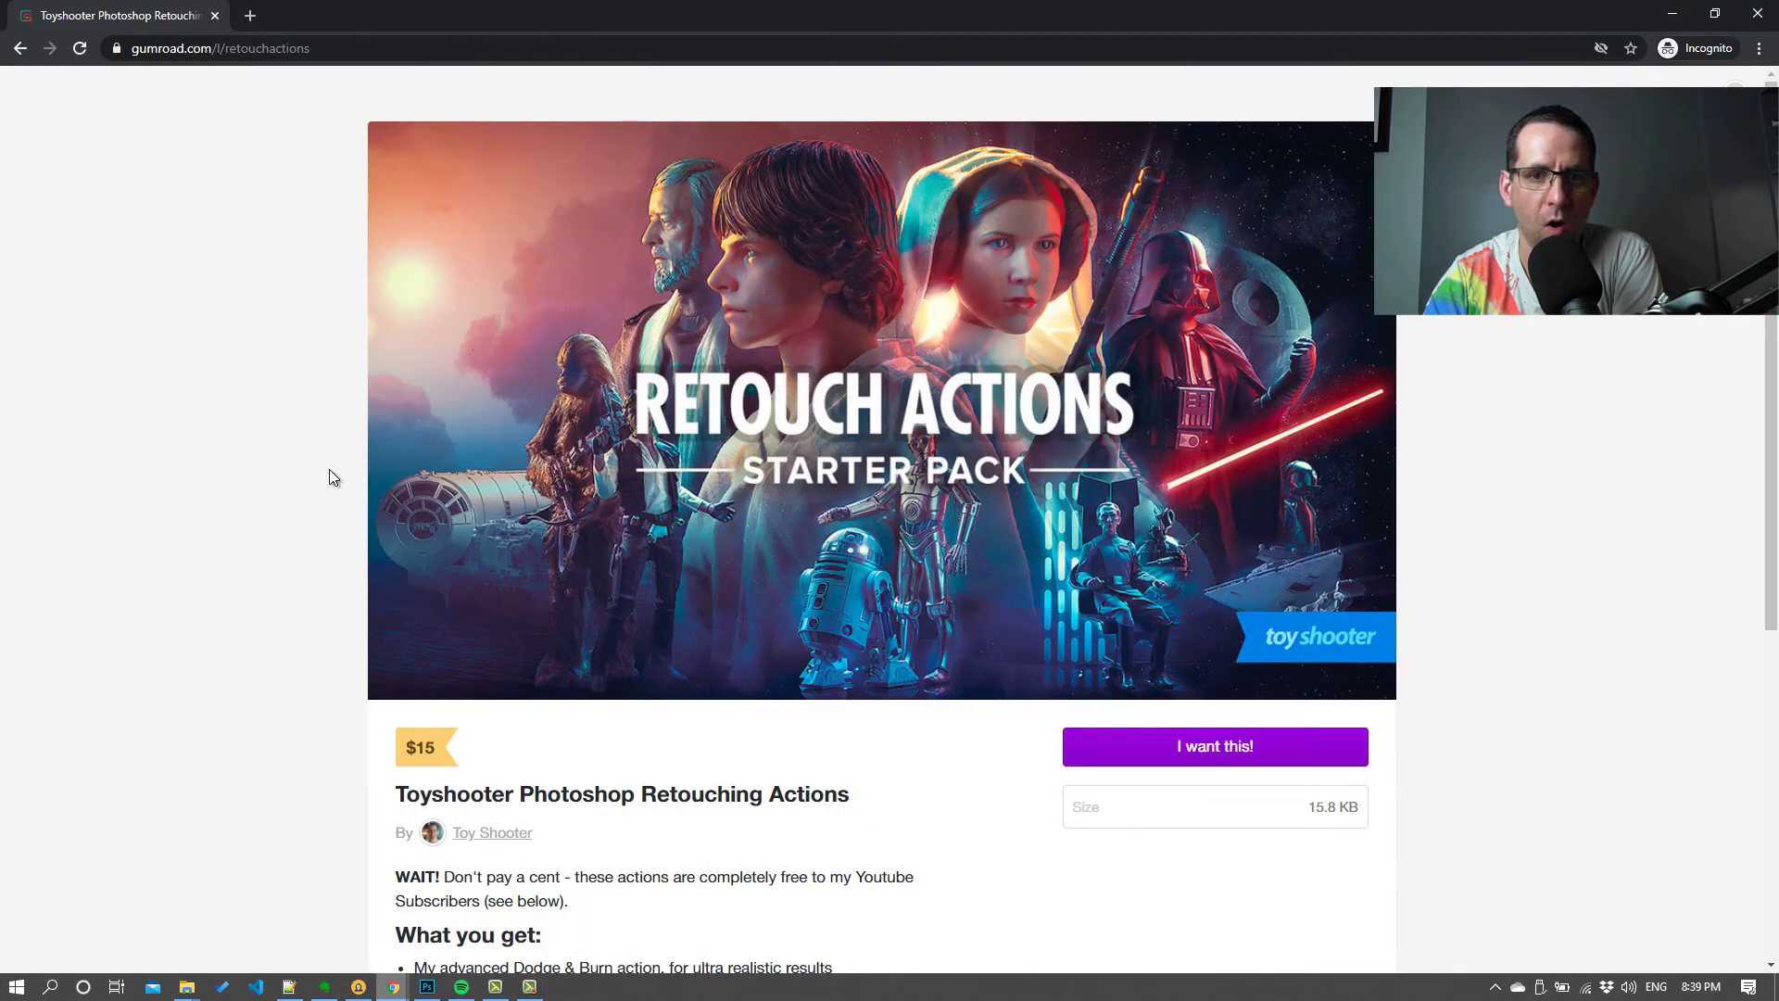
{"action": "scroll", "coordinate": [330, 469], "scroll_direction": "down", "scroll_amount": 1}
{"action": "scroll", "coordinate": [330, 469], "scroll_direction": "up", "scroll_amount": 1}
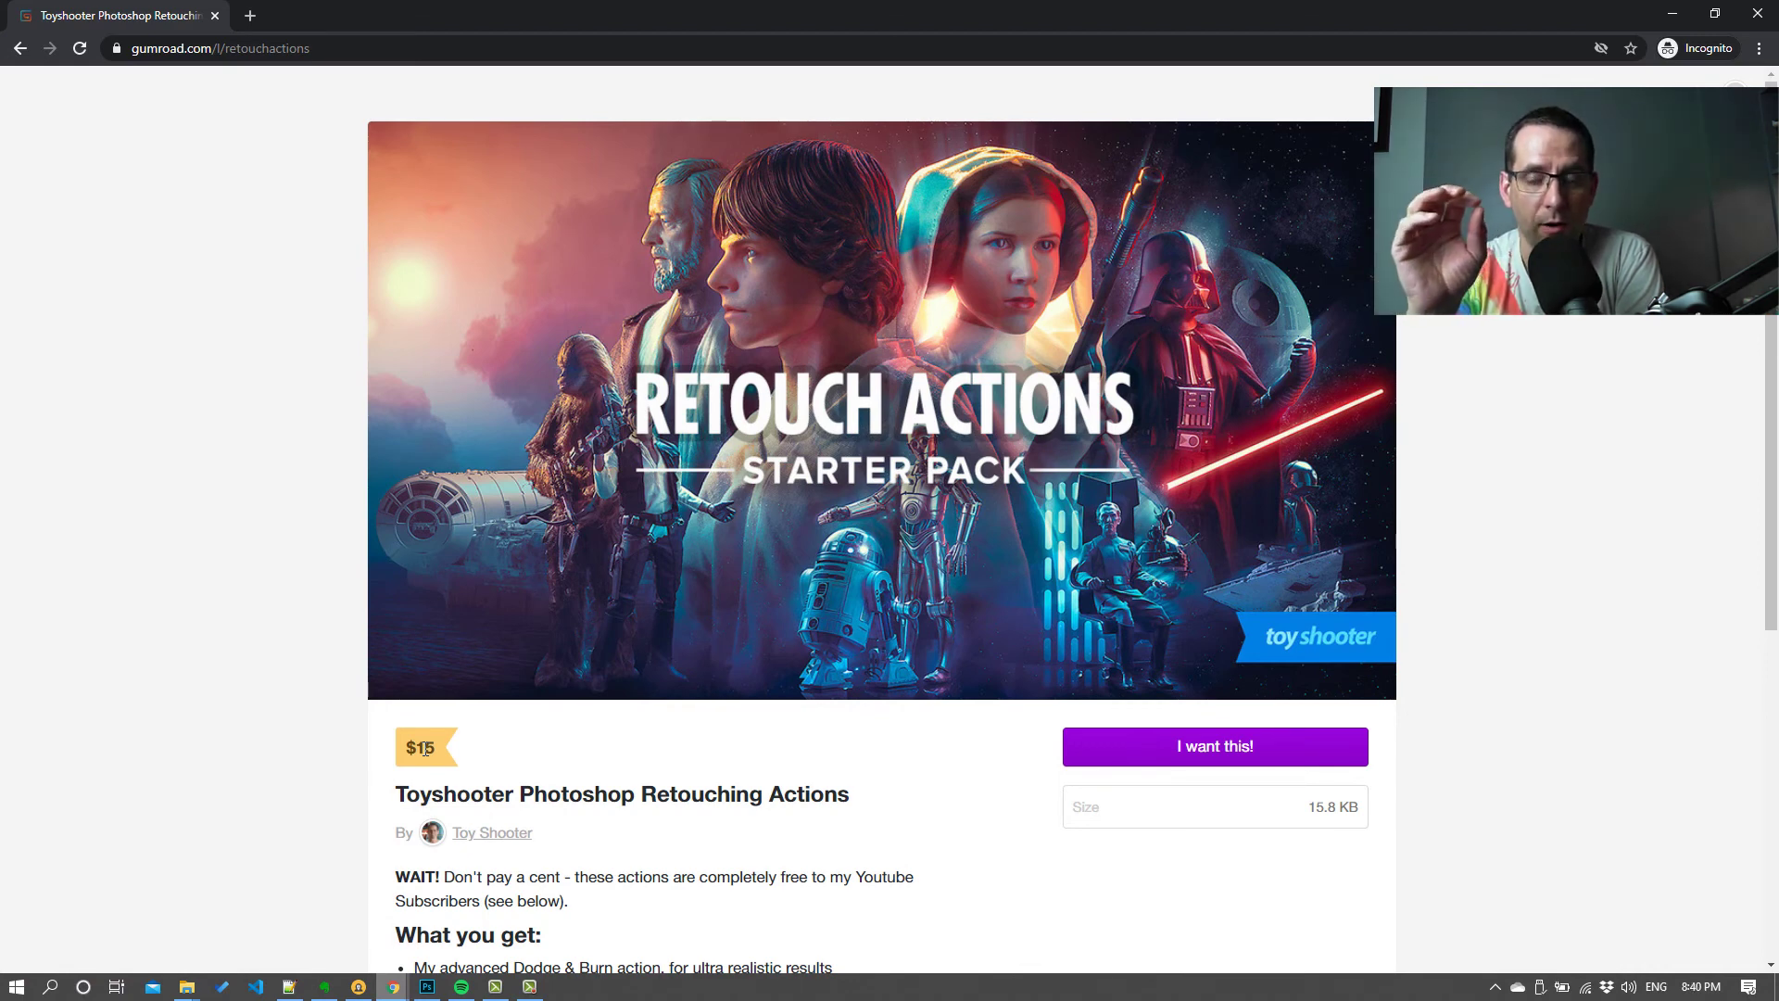
{"action": "scroll", "coordinate": [563, 720], "scroll_direction": "down", "scroll_amount": 3}
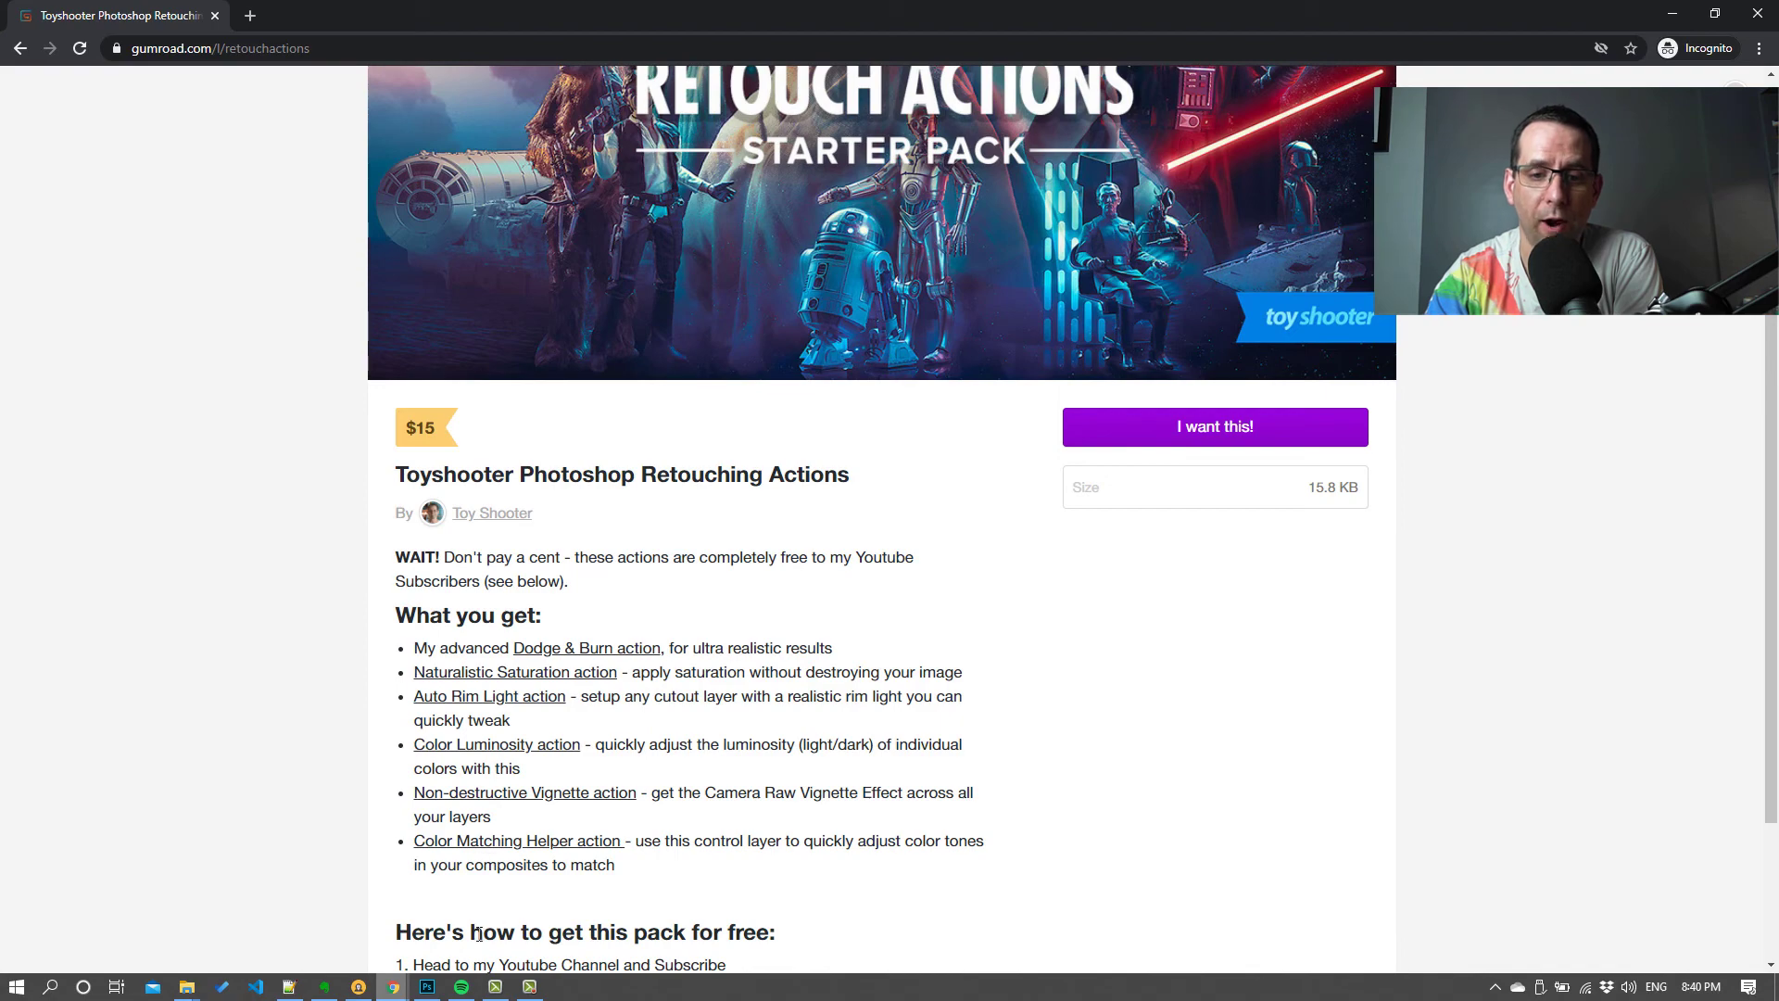
{"action": "left_click", "coordinate": [429, 987]}
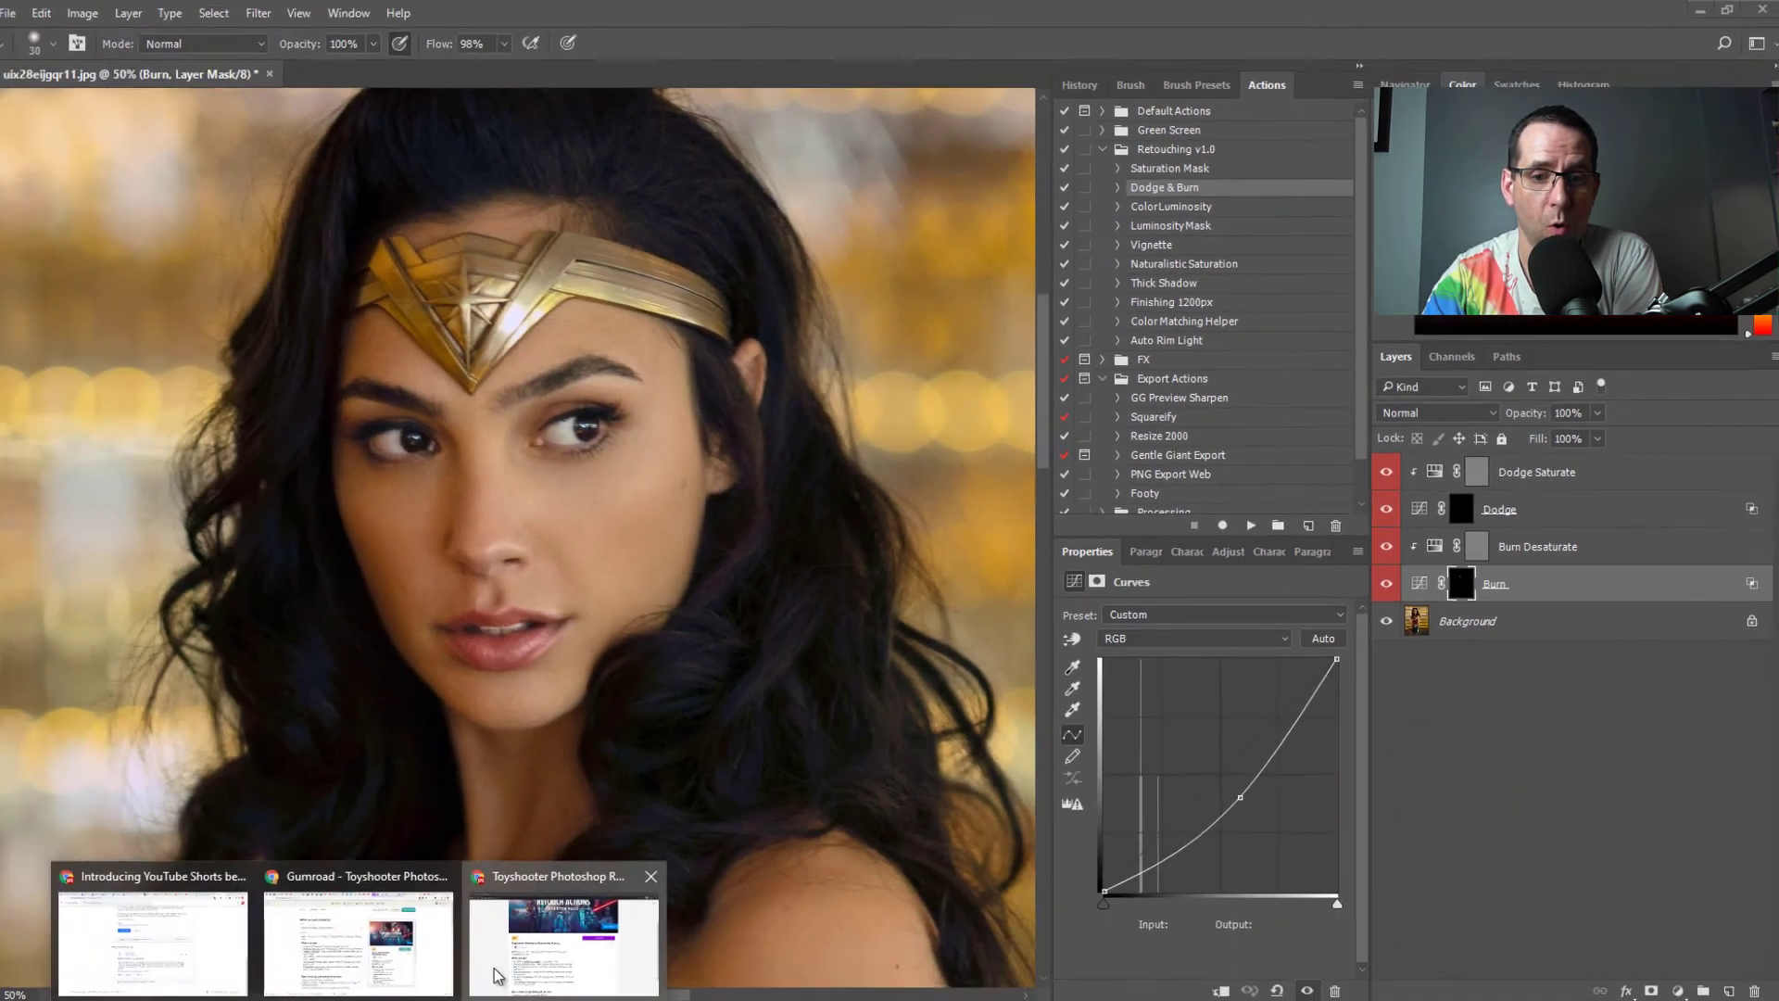
- Bring back the Gumroad Toyshooter Retouching Actions page and scroll to its included actions list
{"action": "left_click", "coordinate": [565, 936]}
{"action": "scroll", "coordinate": [612, 553], "scroll_direction": "up", "scroll_amount": 1}
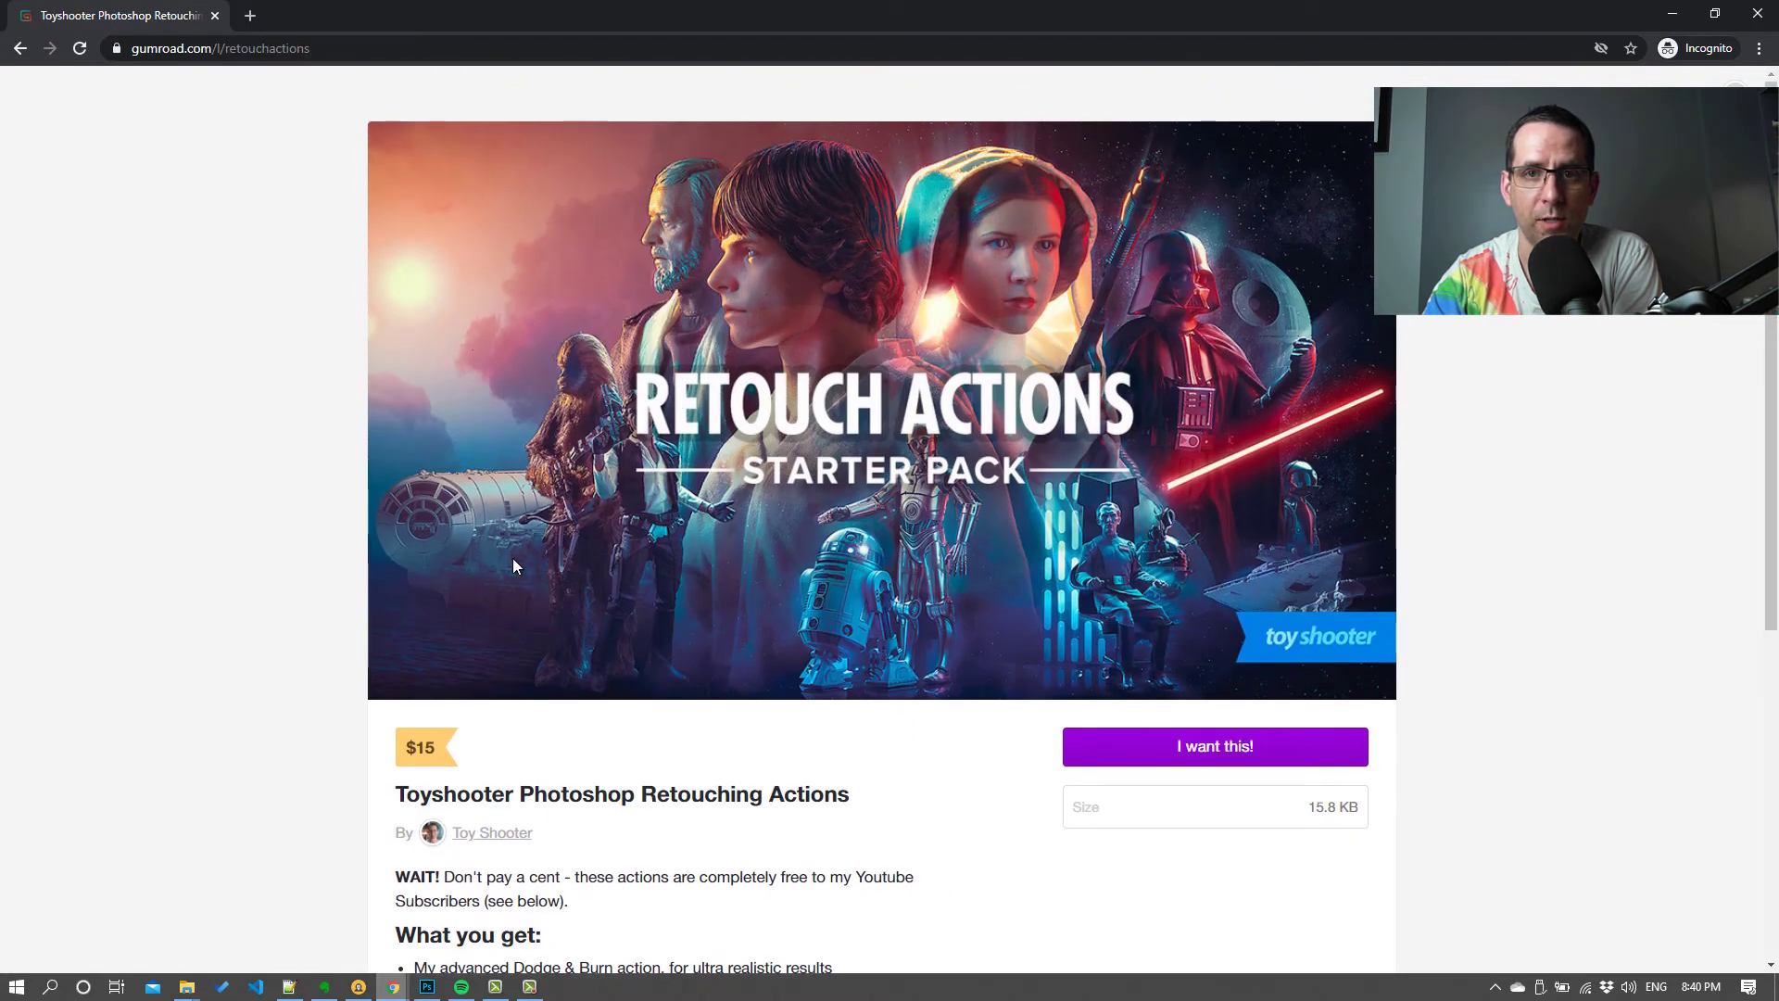
{"action": "scroll", "coordinate": [342, 626], "scroll_direction": "down", "scroll_amount": 3}
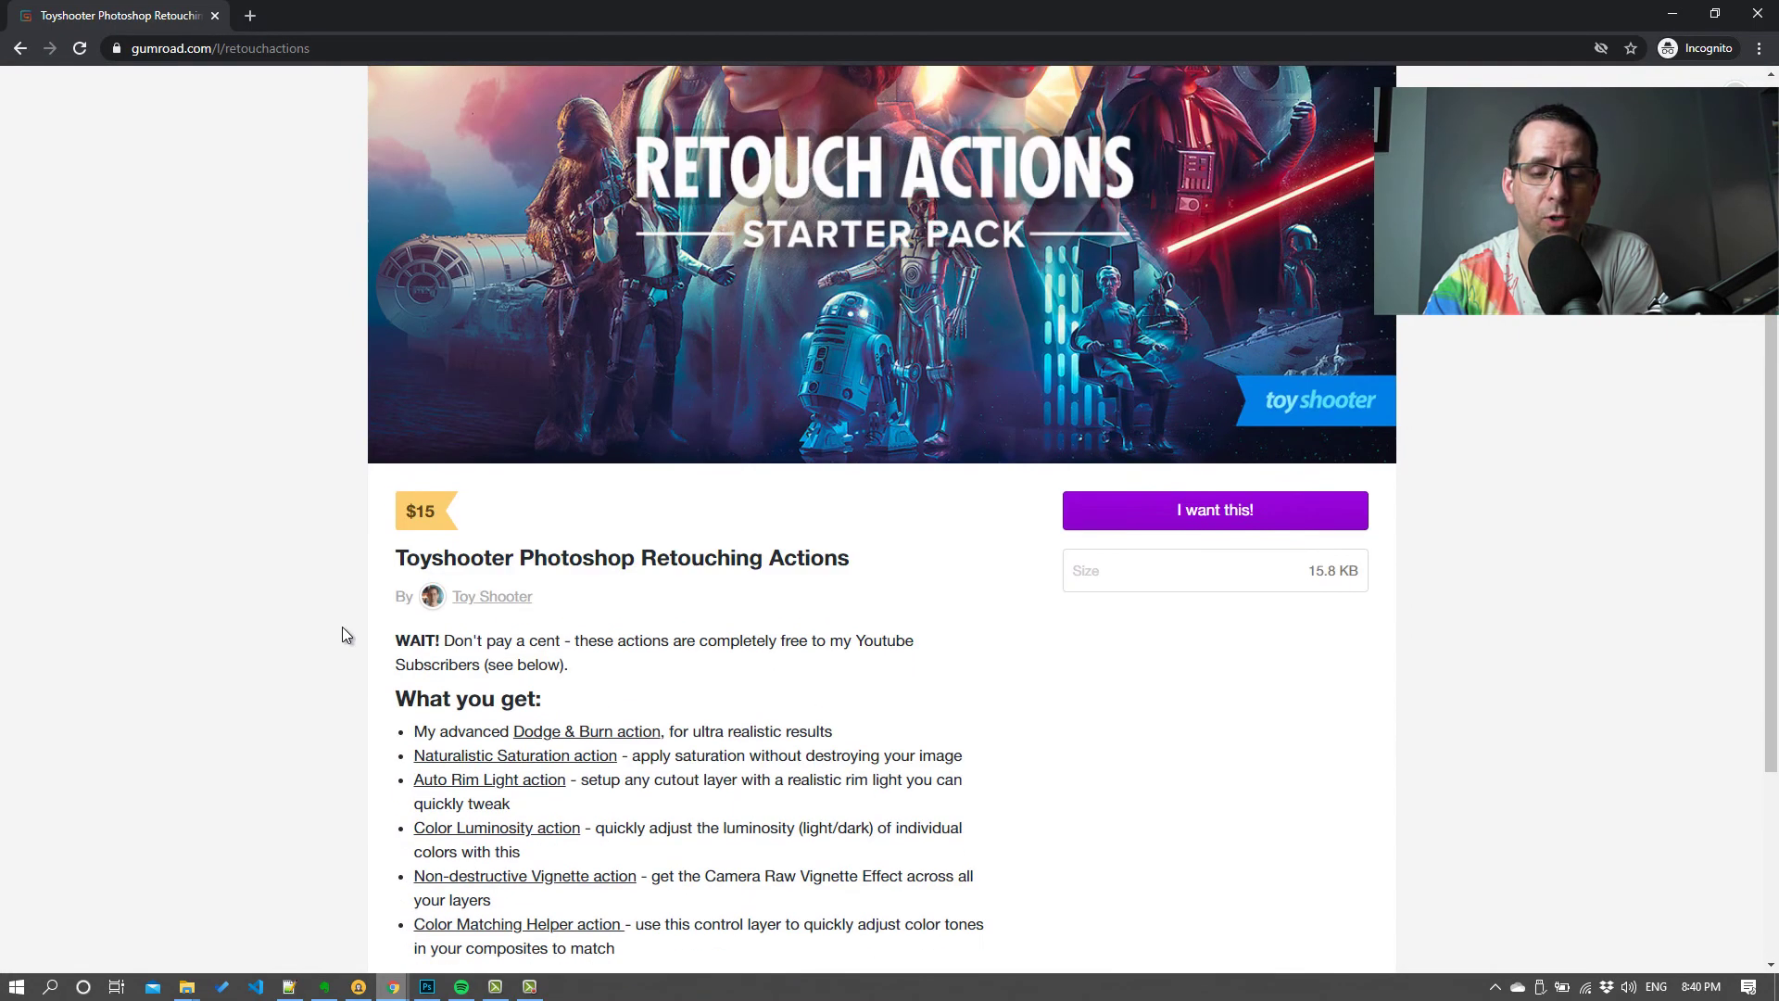